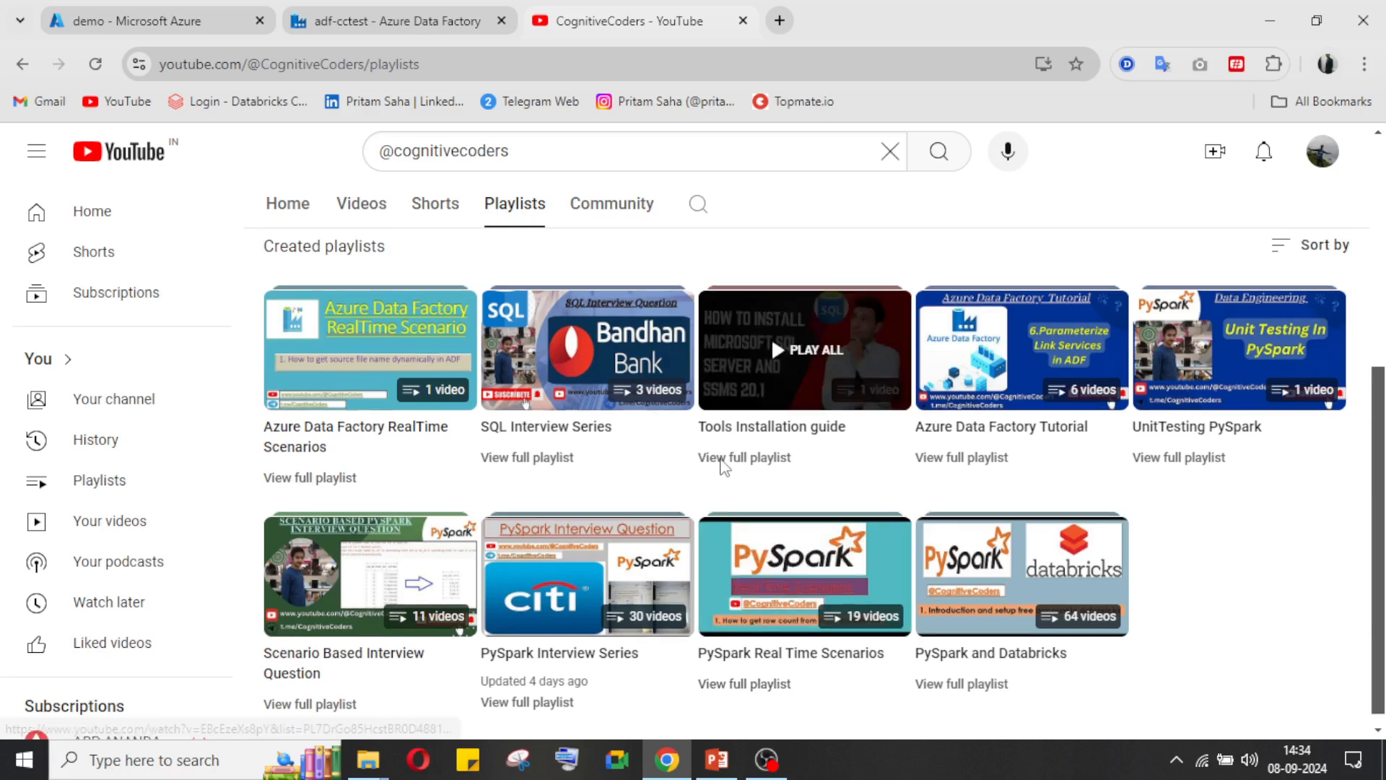
- Browse the latest uploads on the CognitiveCoders channel's videos page
scroll(383, 536, up, 4)
click(361, 477)
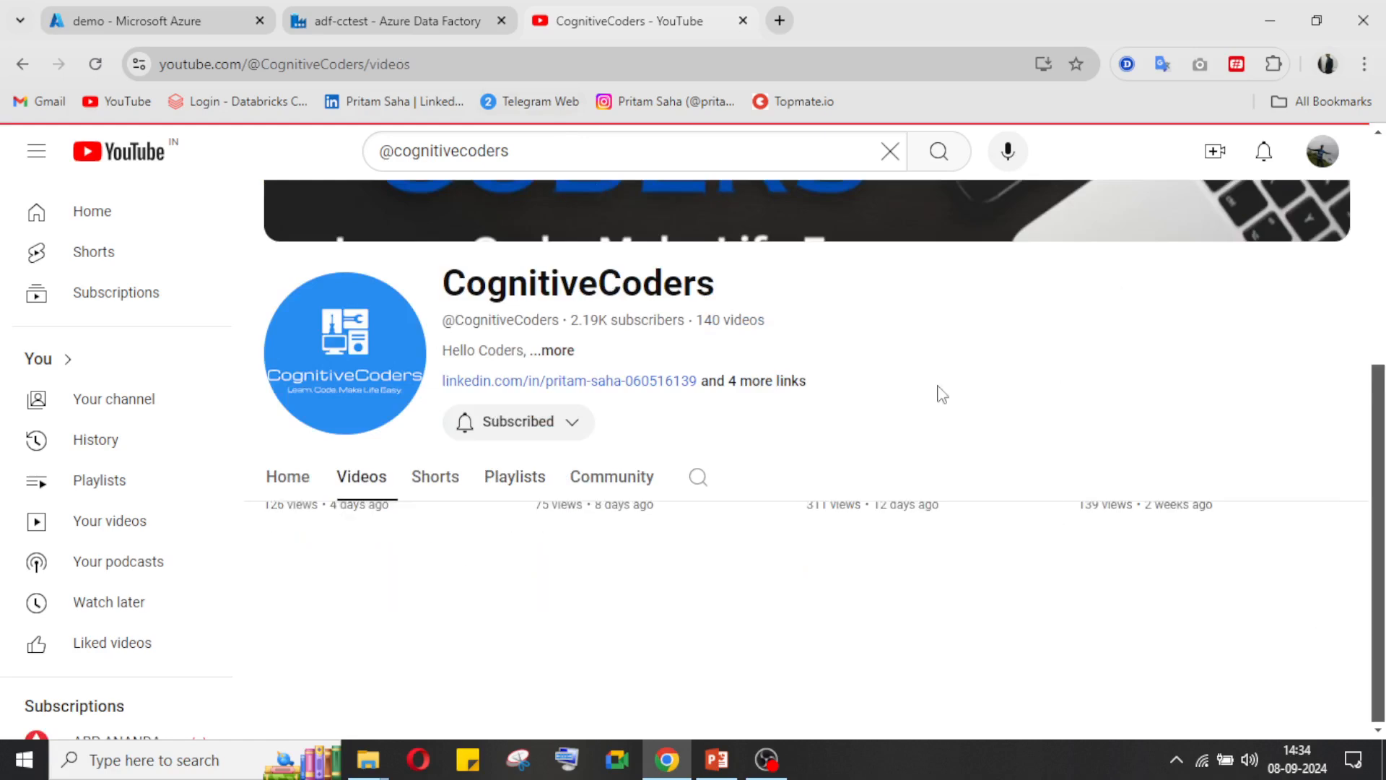
scroll(939, 455, down, 5)
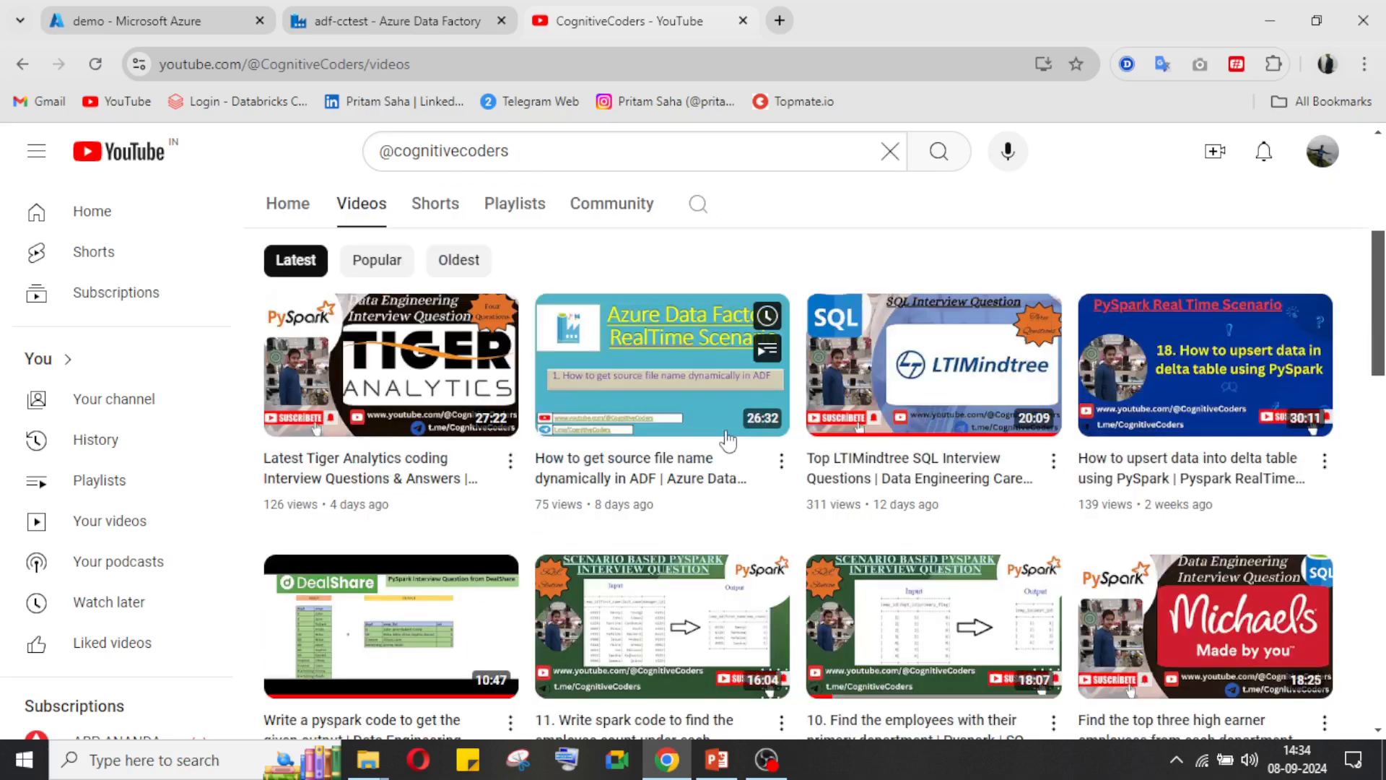
scroll(728, 440, down, 6)
scroll(728, 434, up, 3)
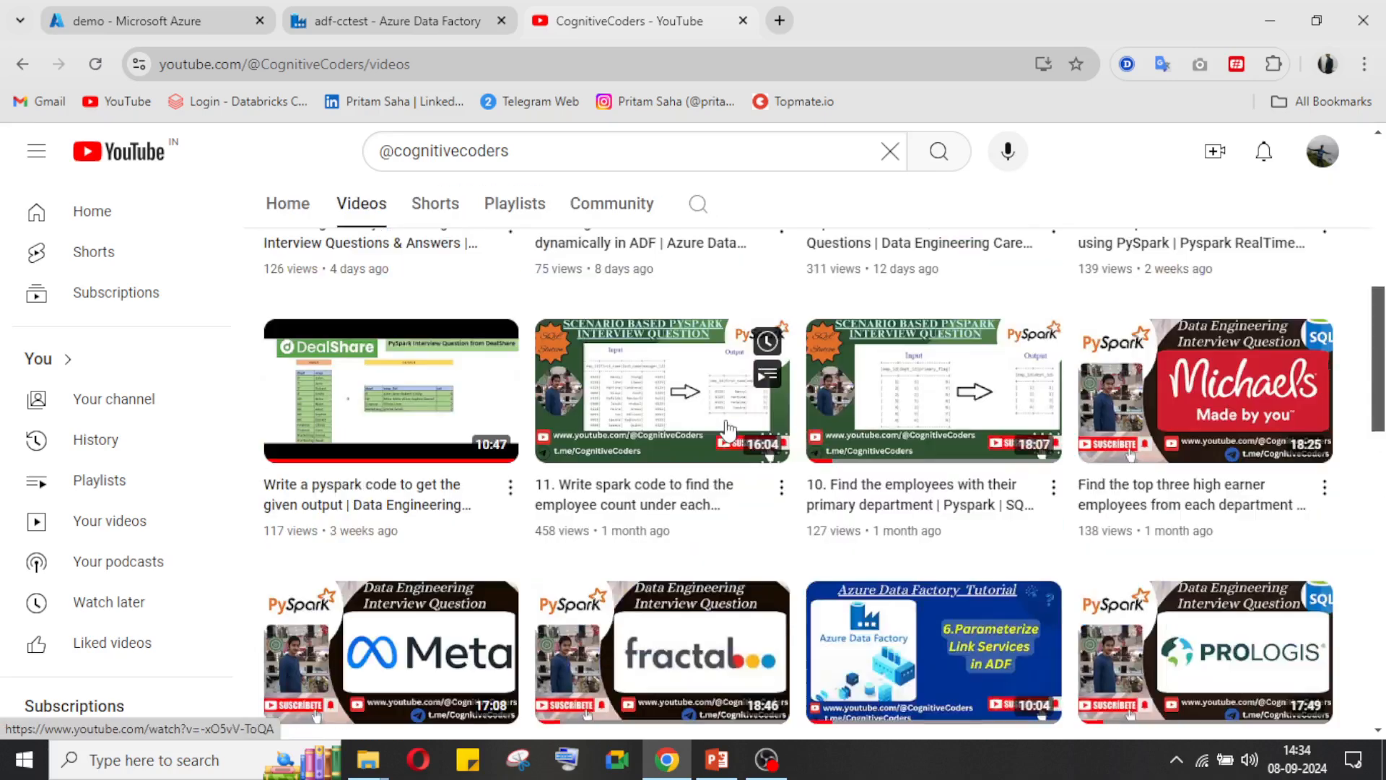
scroll(727, 430, up, 4)
scroll(728, 431, up, 4)
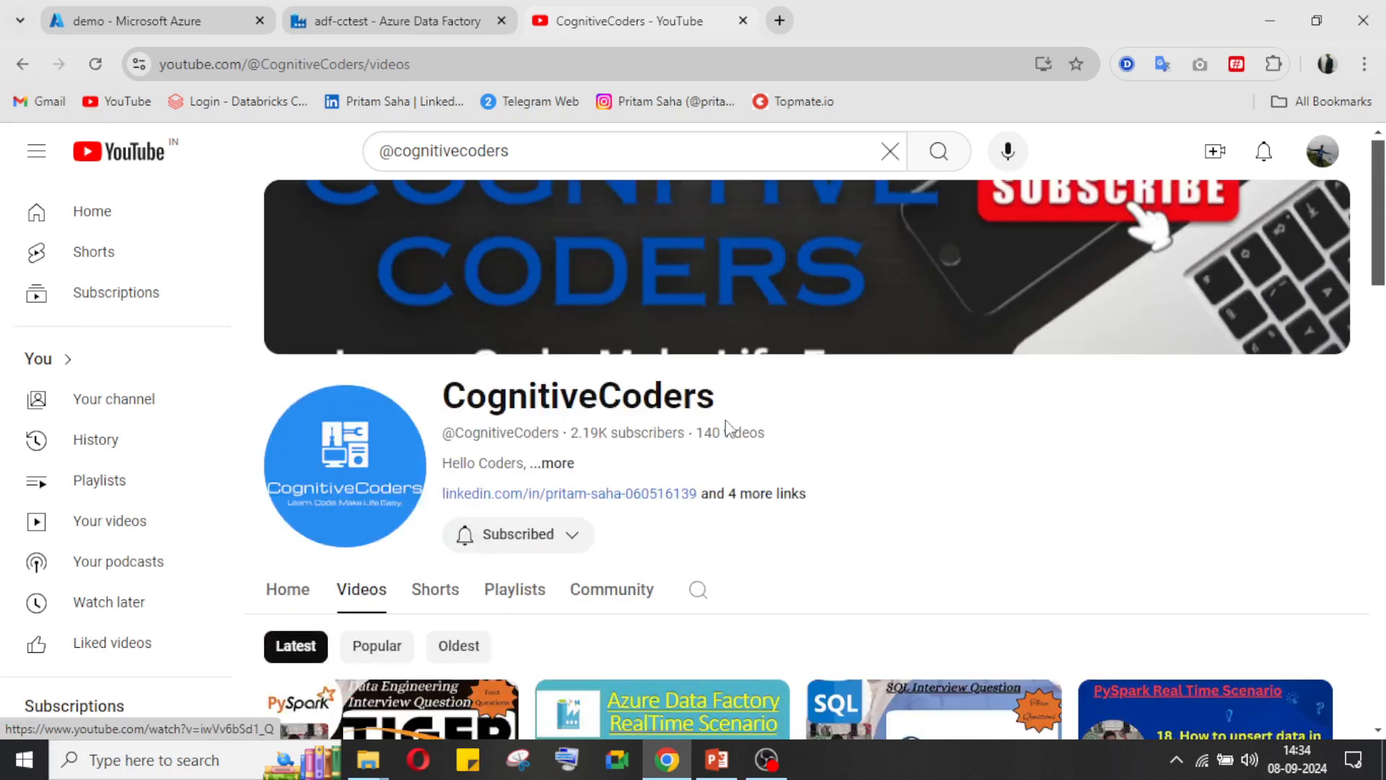
- Switch to the Azure portal and reopen the source folder in the demo container to view its employee CSV files
click(337, 13)
click(130, 21)
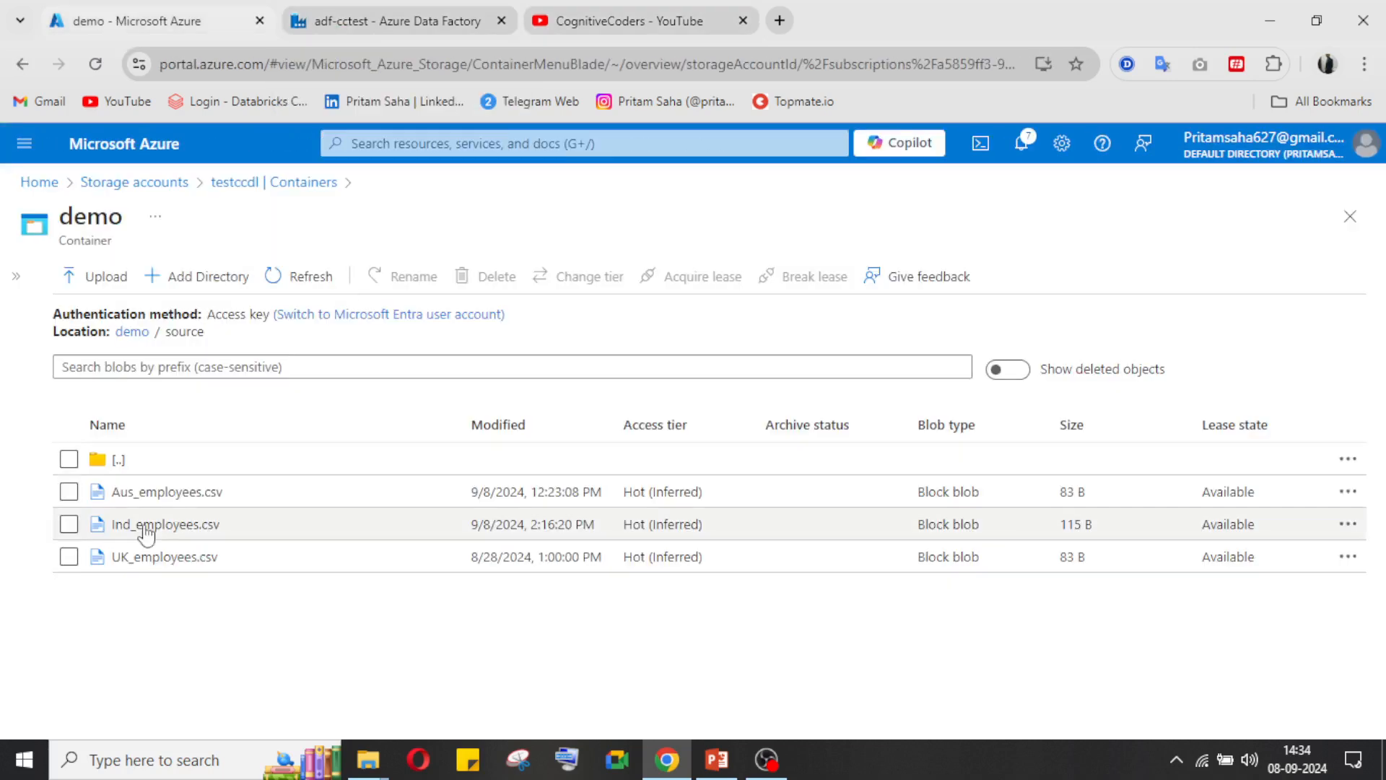
click(140, 334)
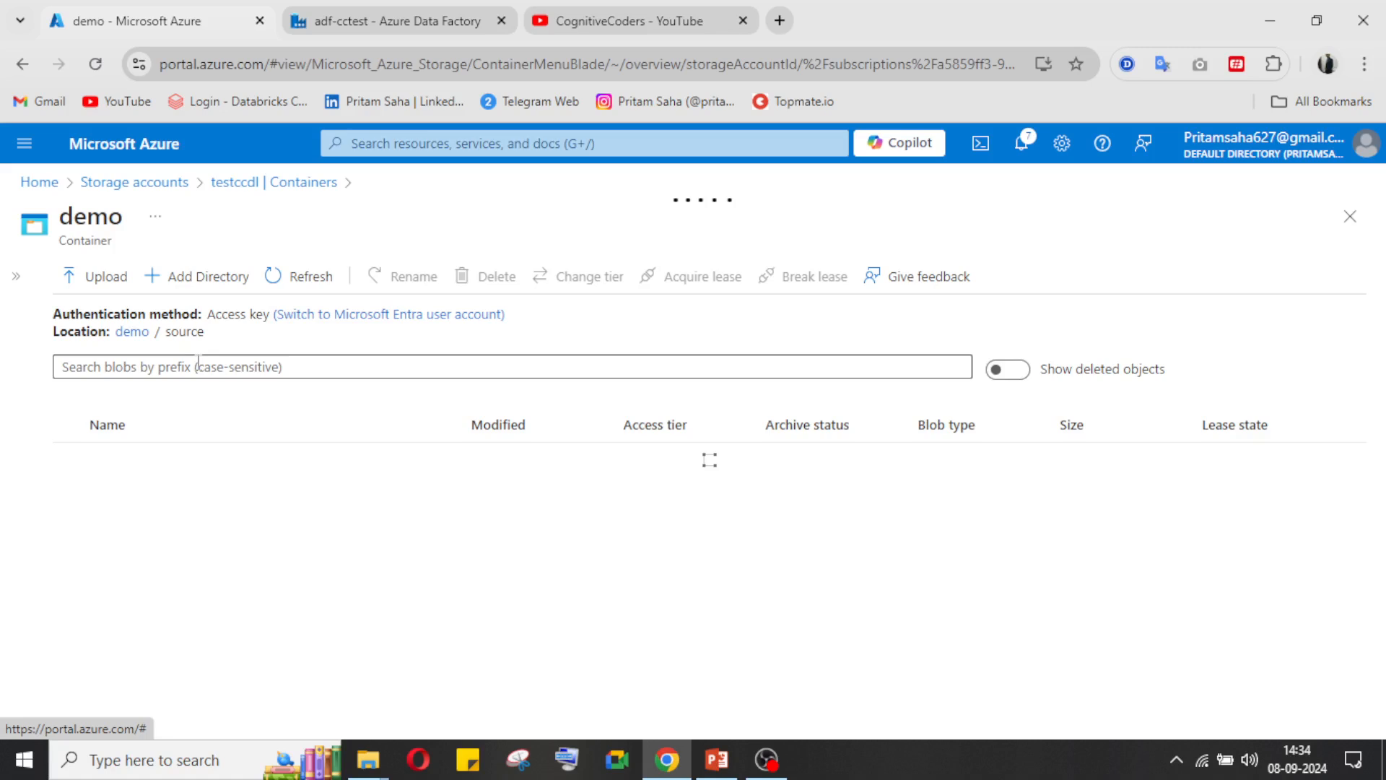
click(148, 489)
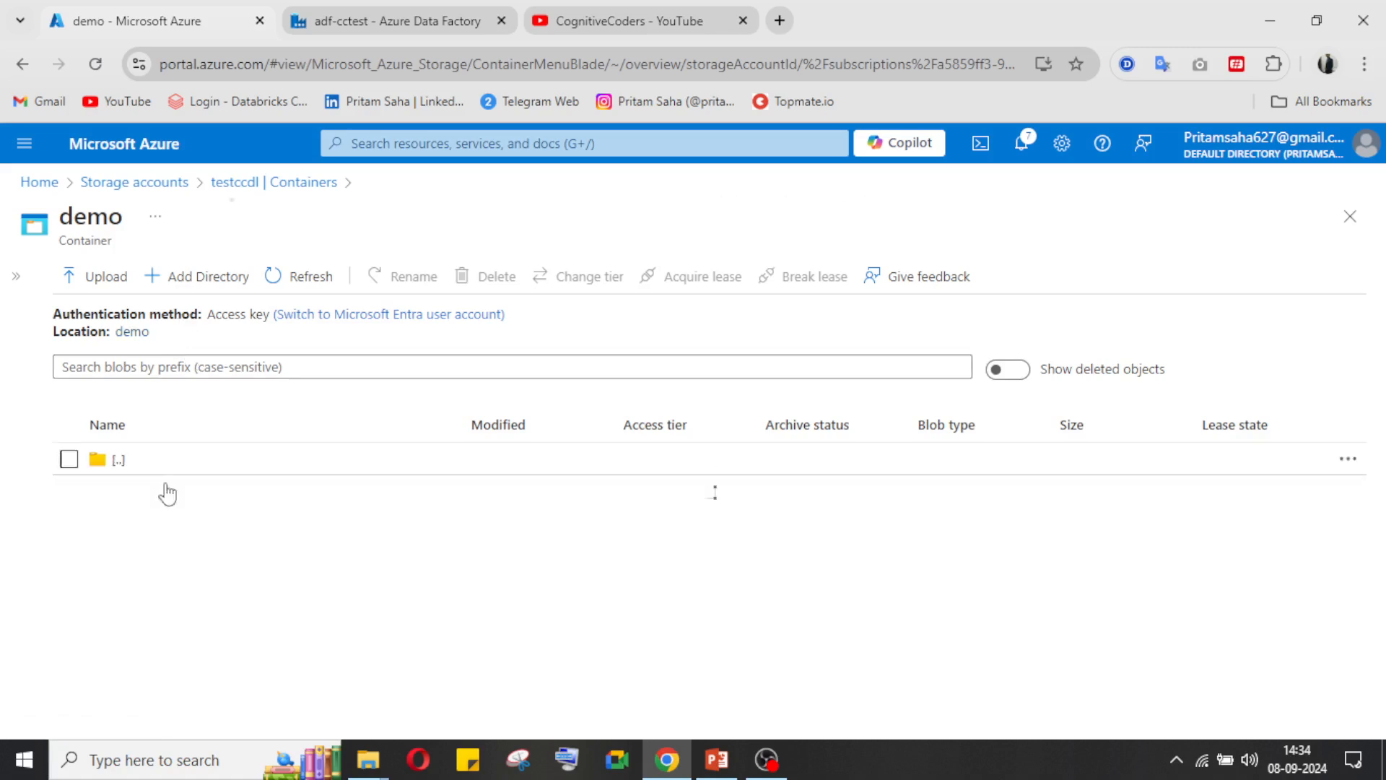
click(18, 275)
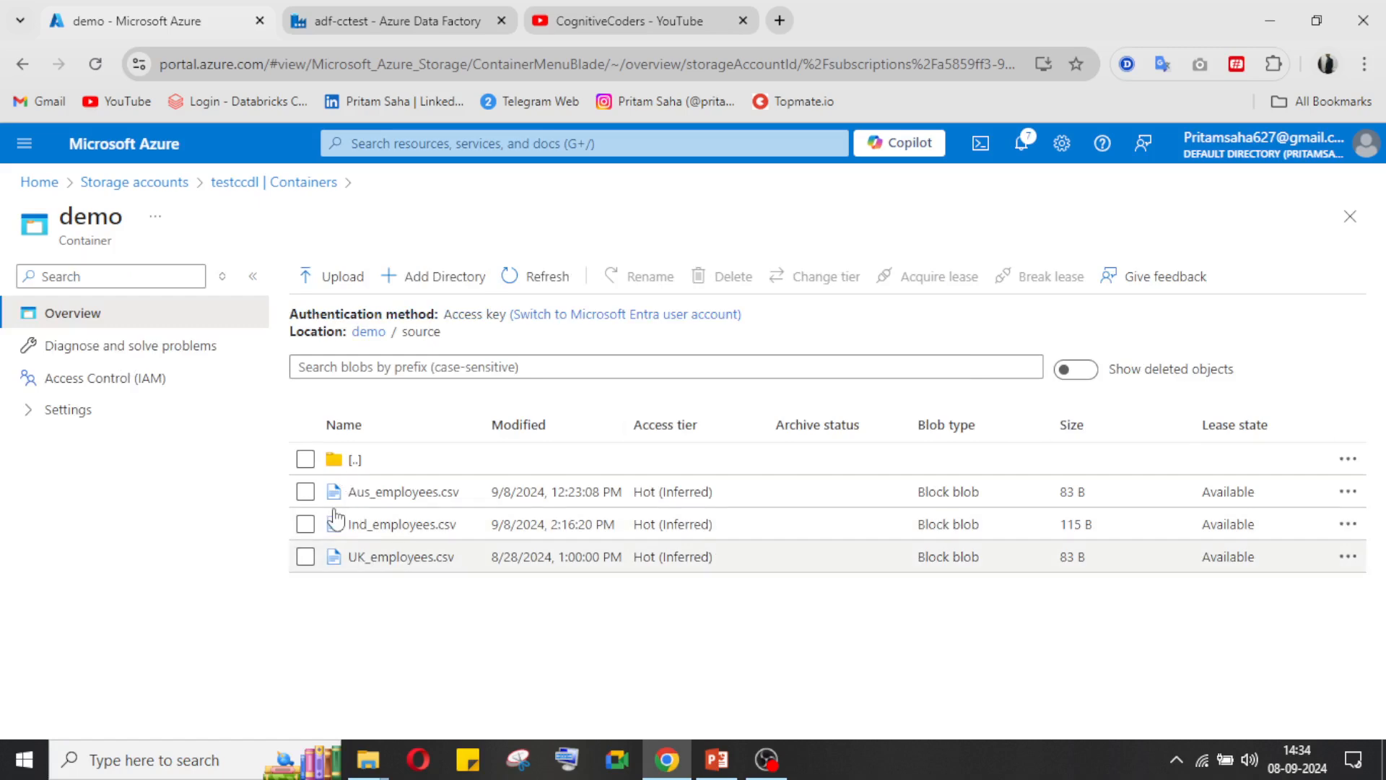
click(254, 280)
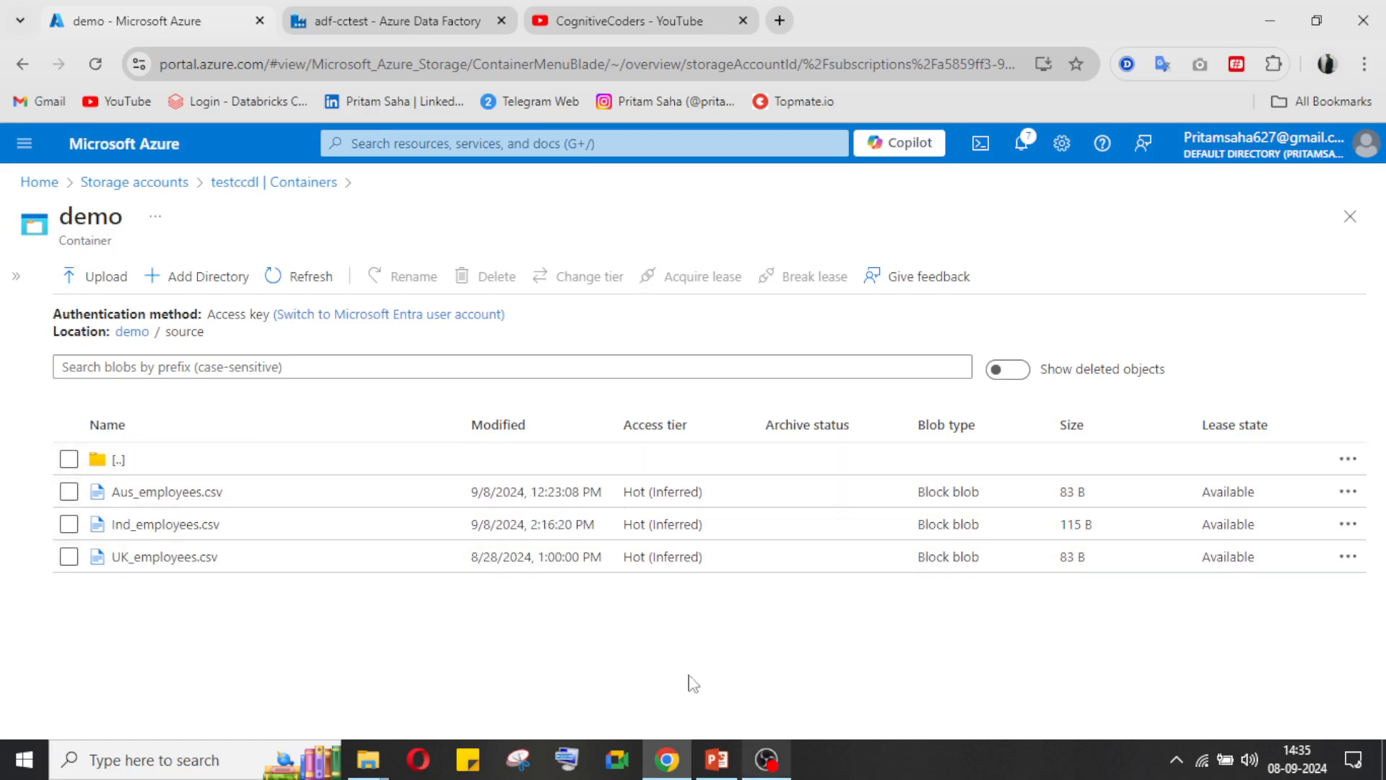
click(357, 14)
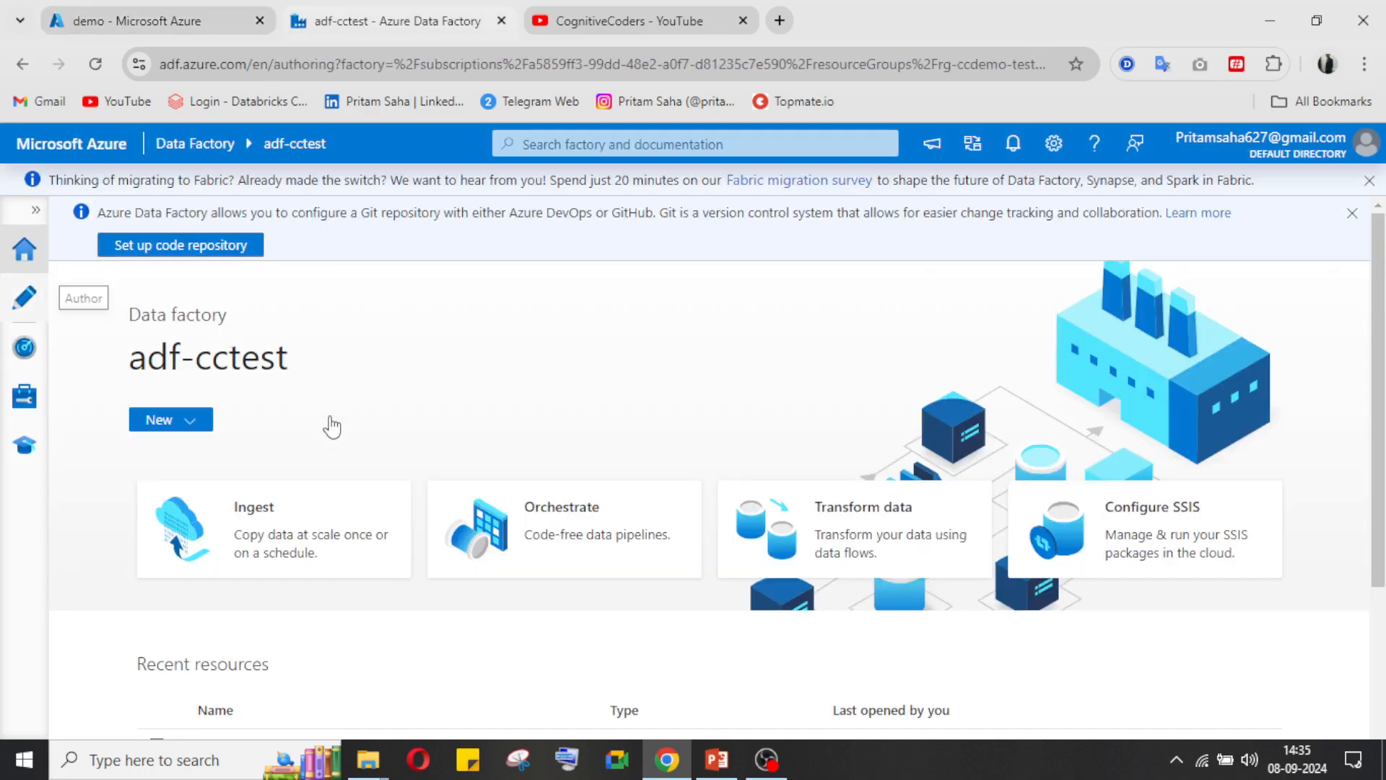
click(192, 21)
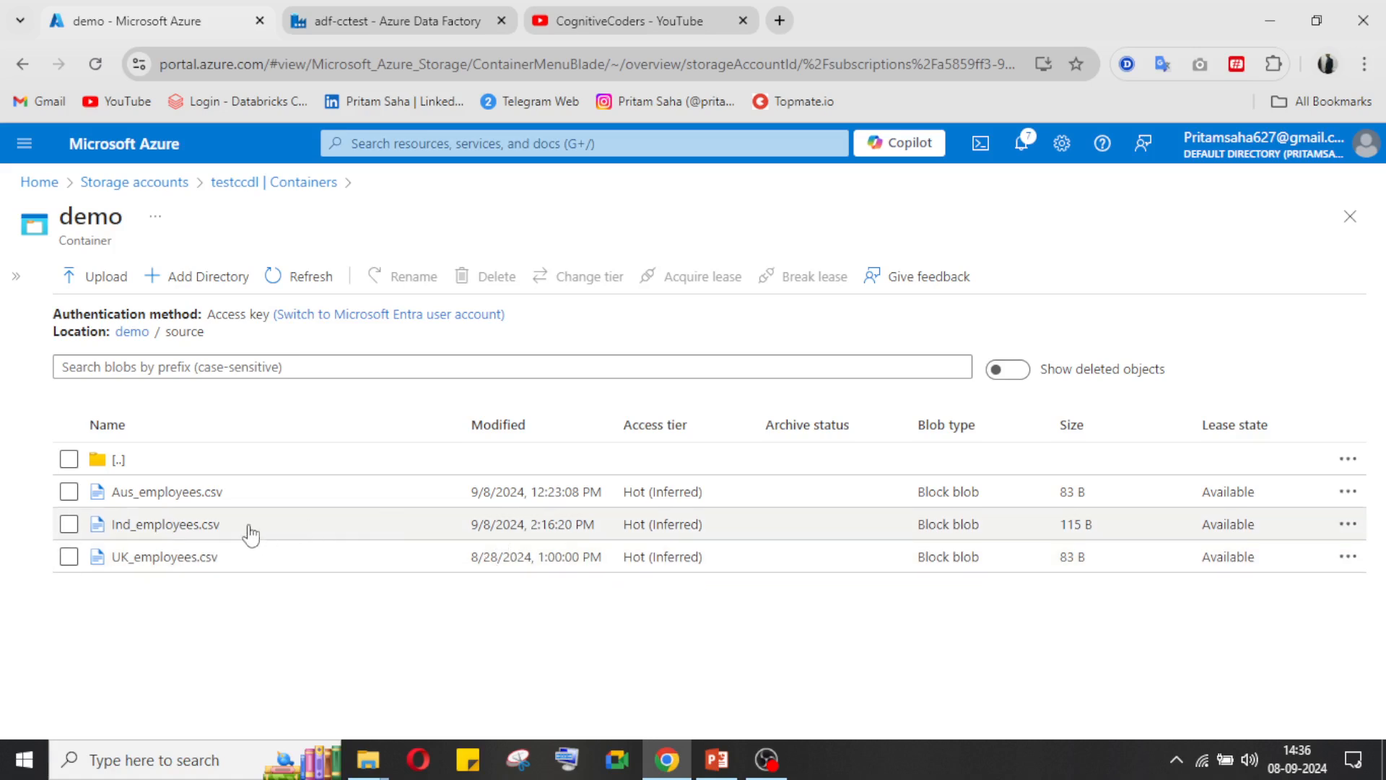
click(69, 492)
click(69, 524)
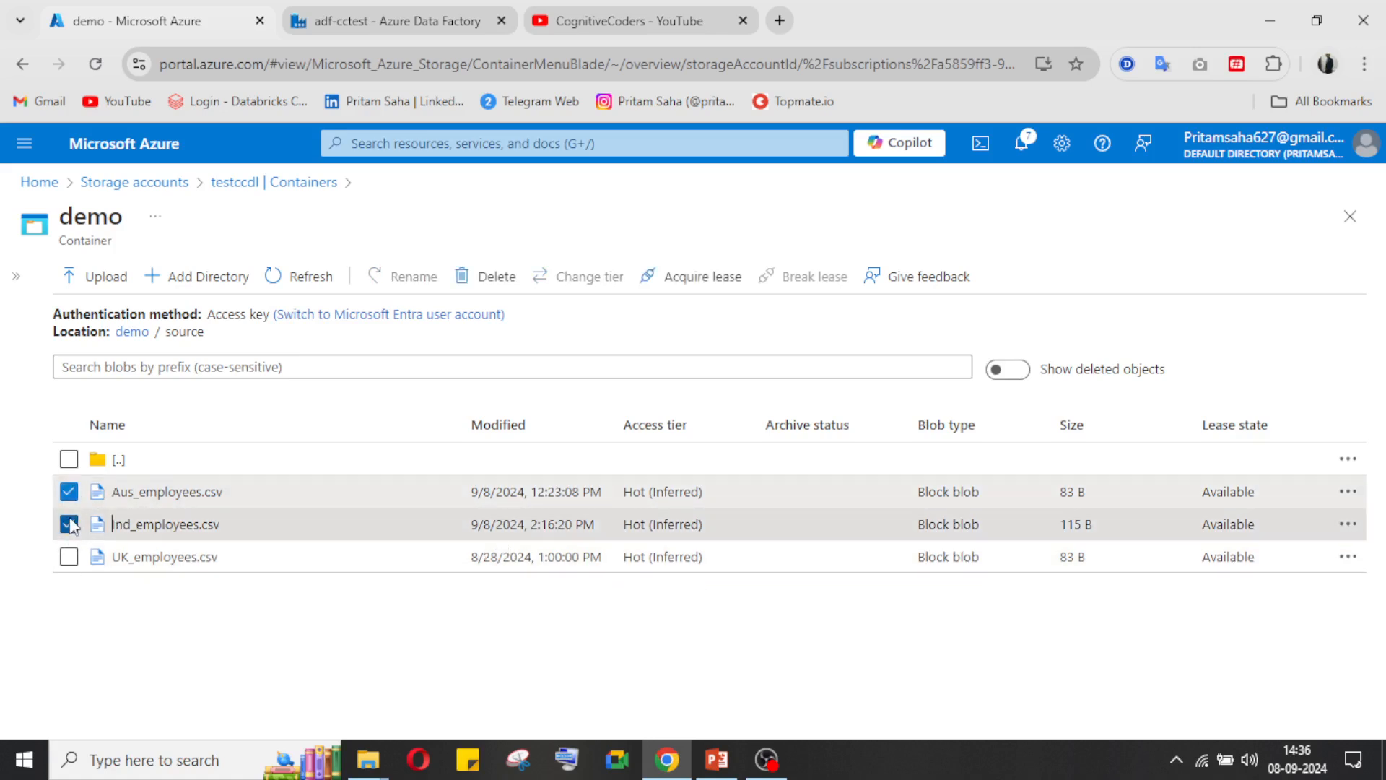
click(71, 492)
click(70, 525)
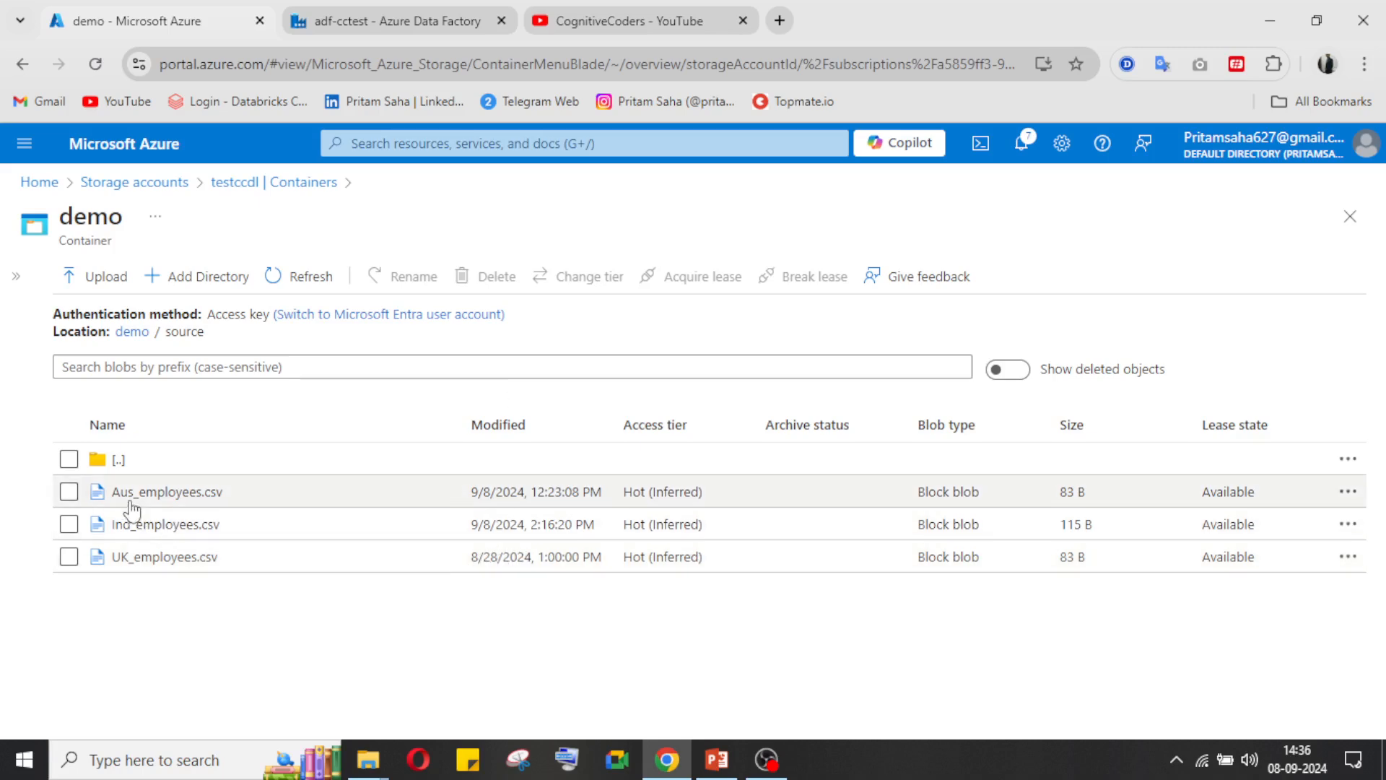
- Switch to Azure Data Factory and open the existing pipeline1 to examine its activities
click(404, 23)
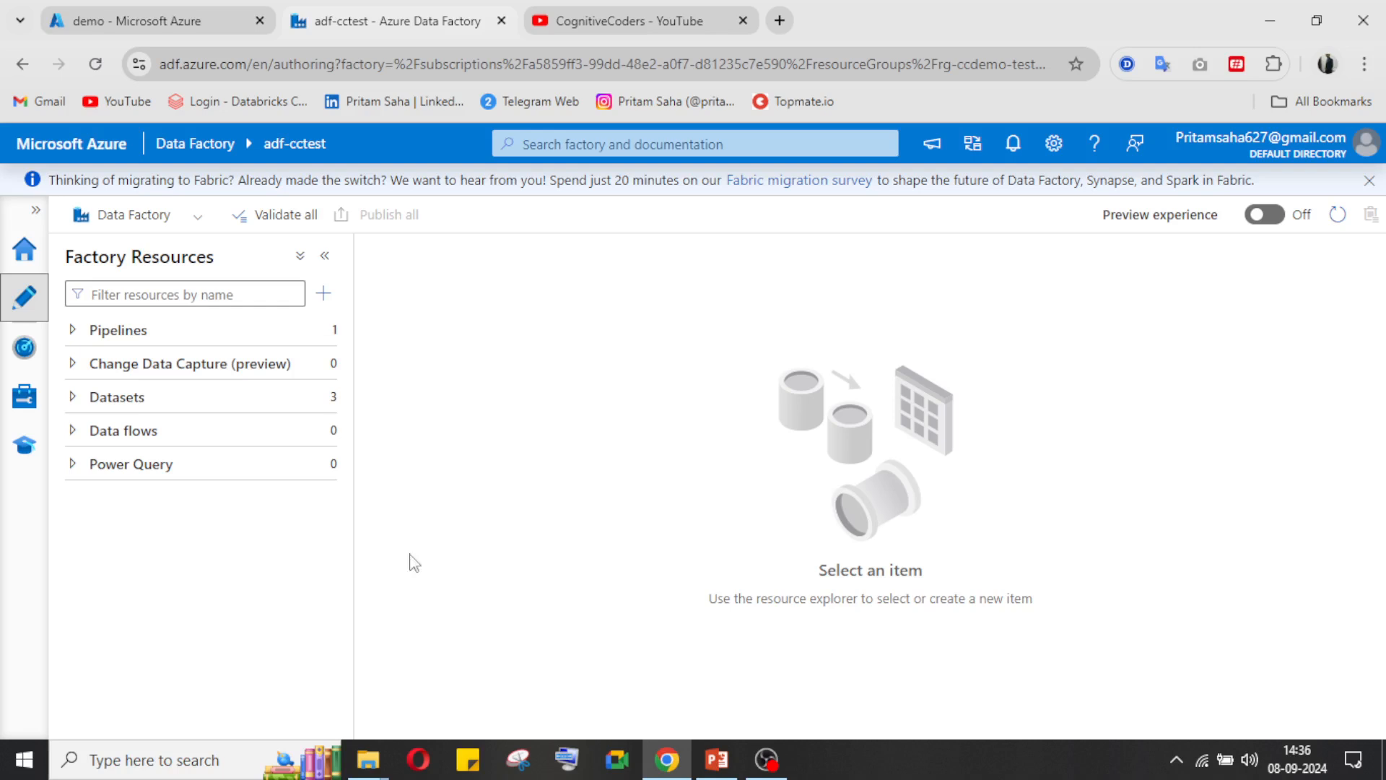
click(316, 330)
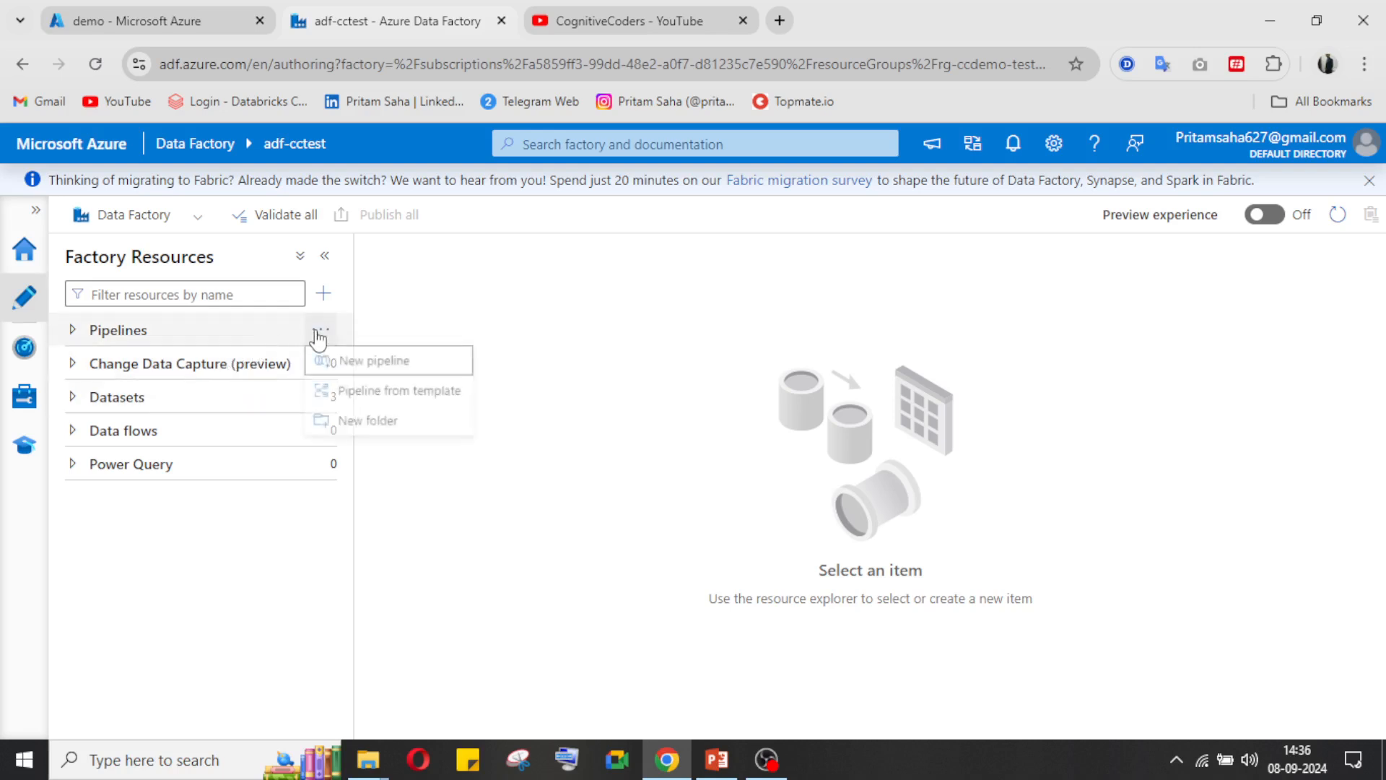
click(75, 332)
click(73, 331)
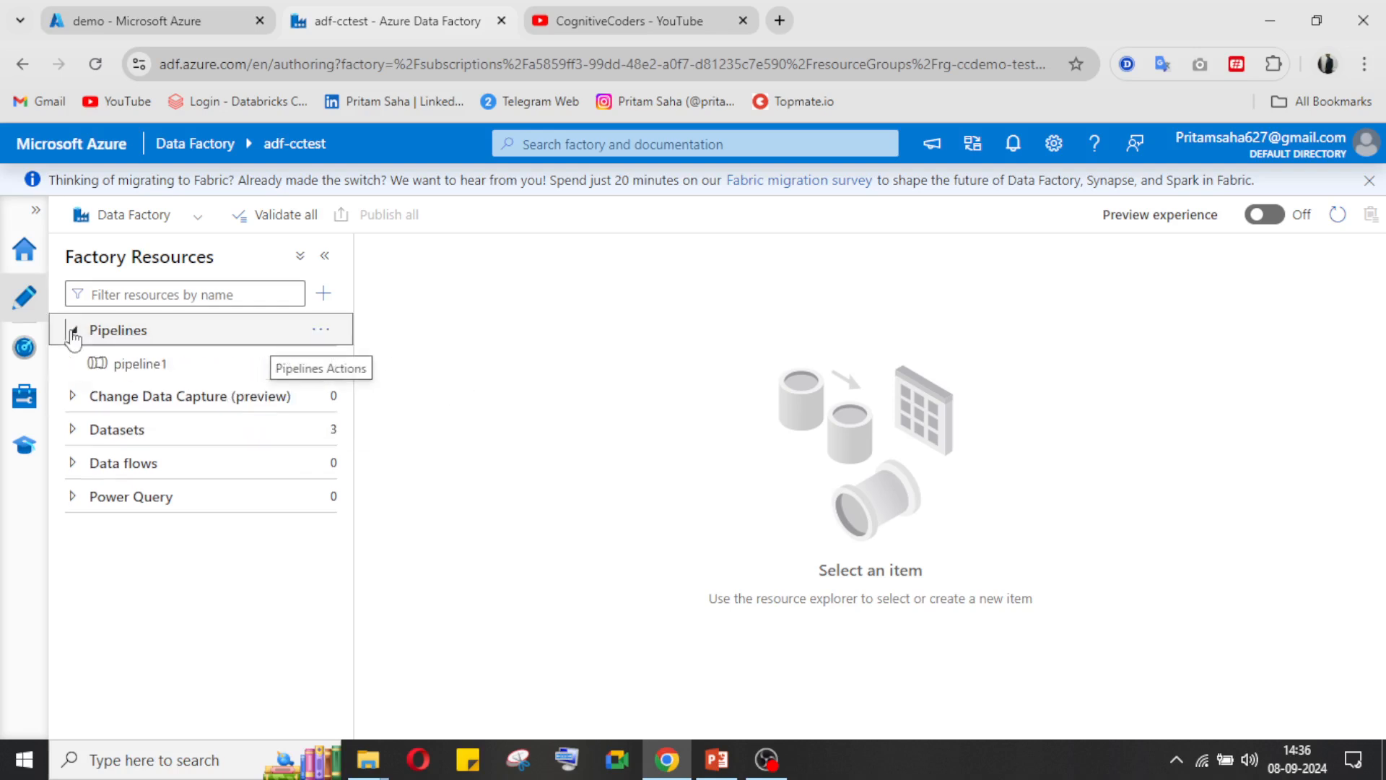
click(156, 374)
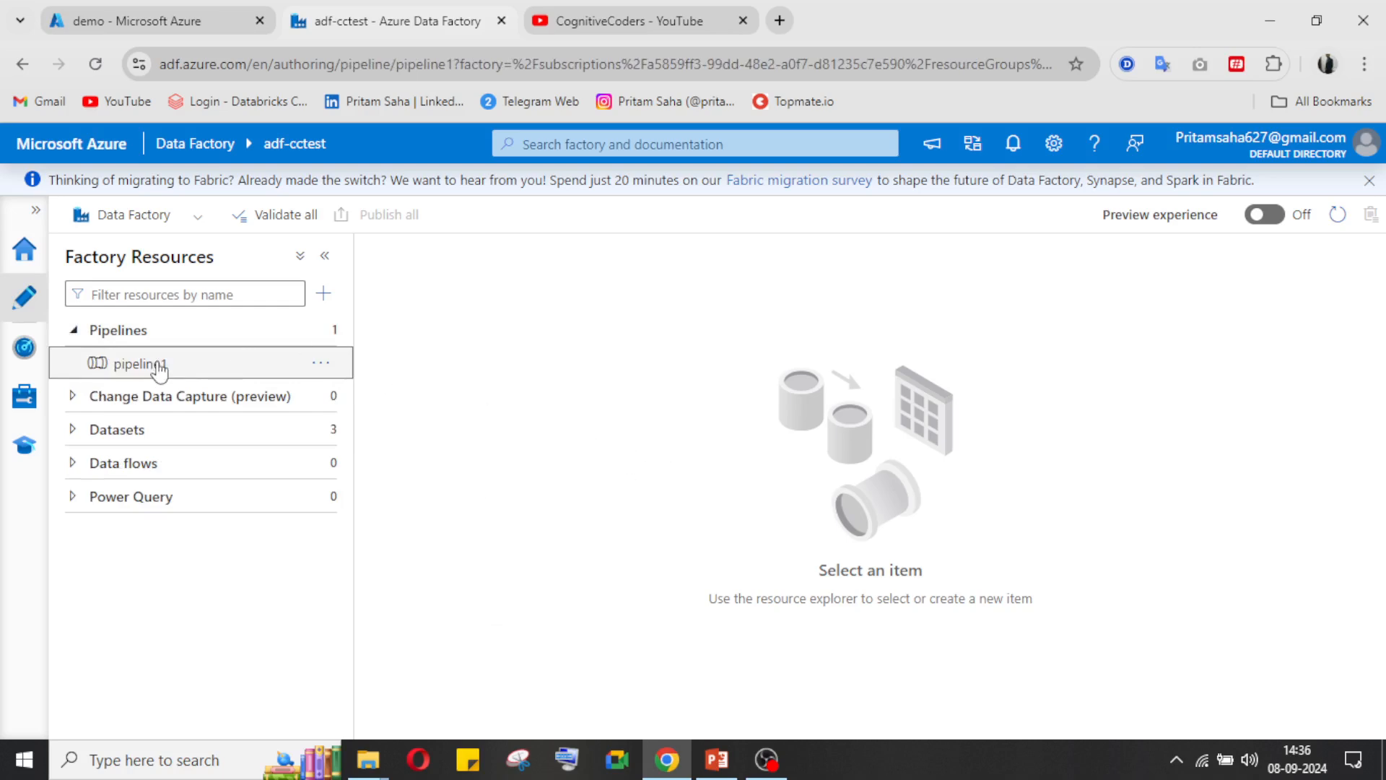
click(768, 757)
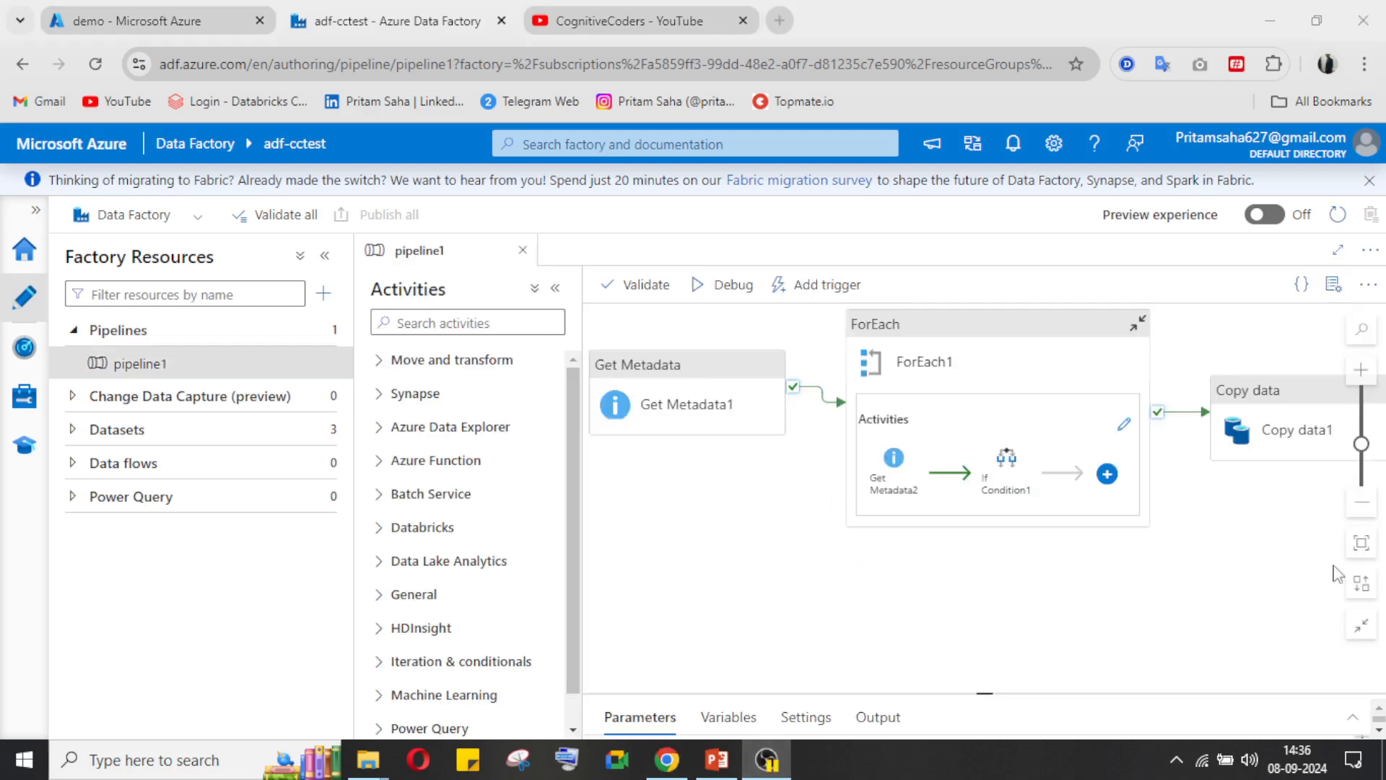
click(614, 443)
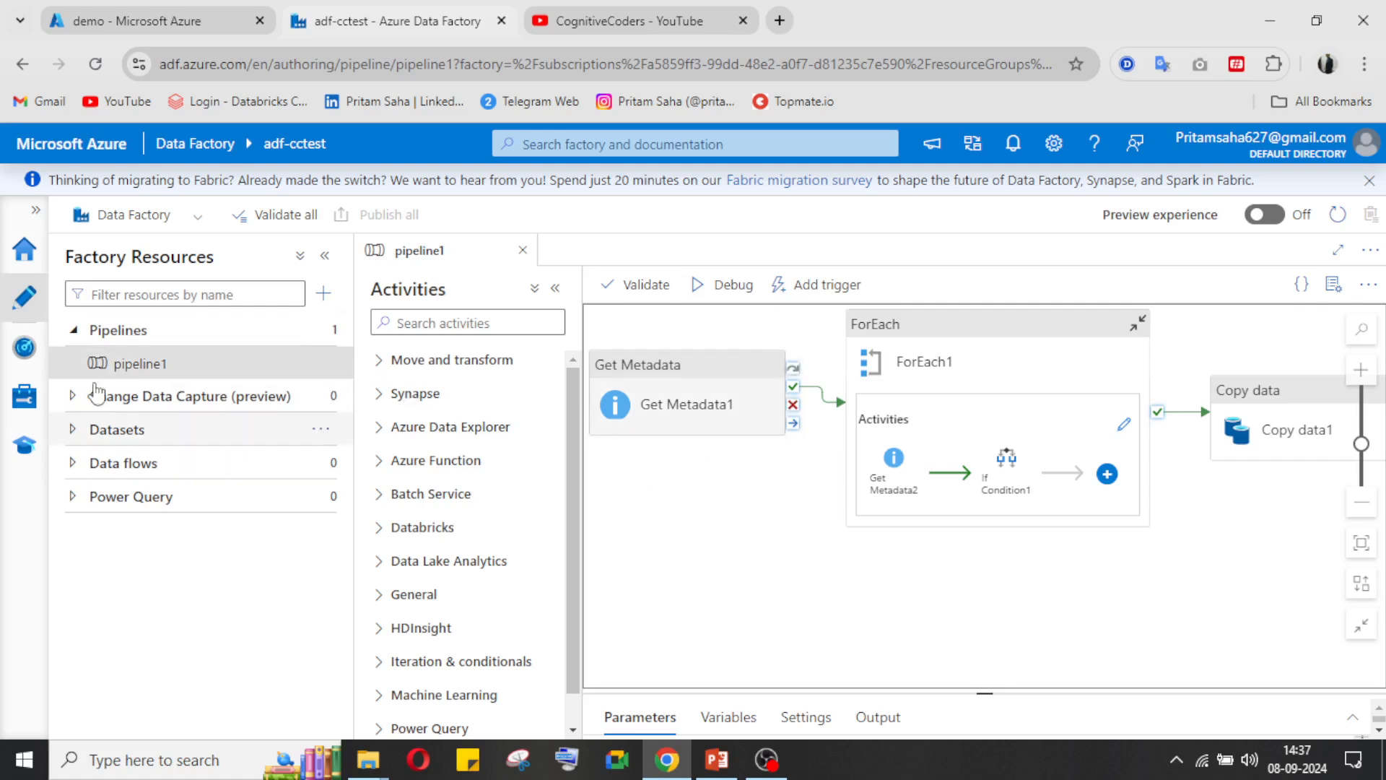
- Create a new blank pipeline with its properties pane hidden and close pipeline1
click(321, 329)
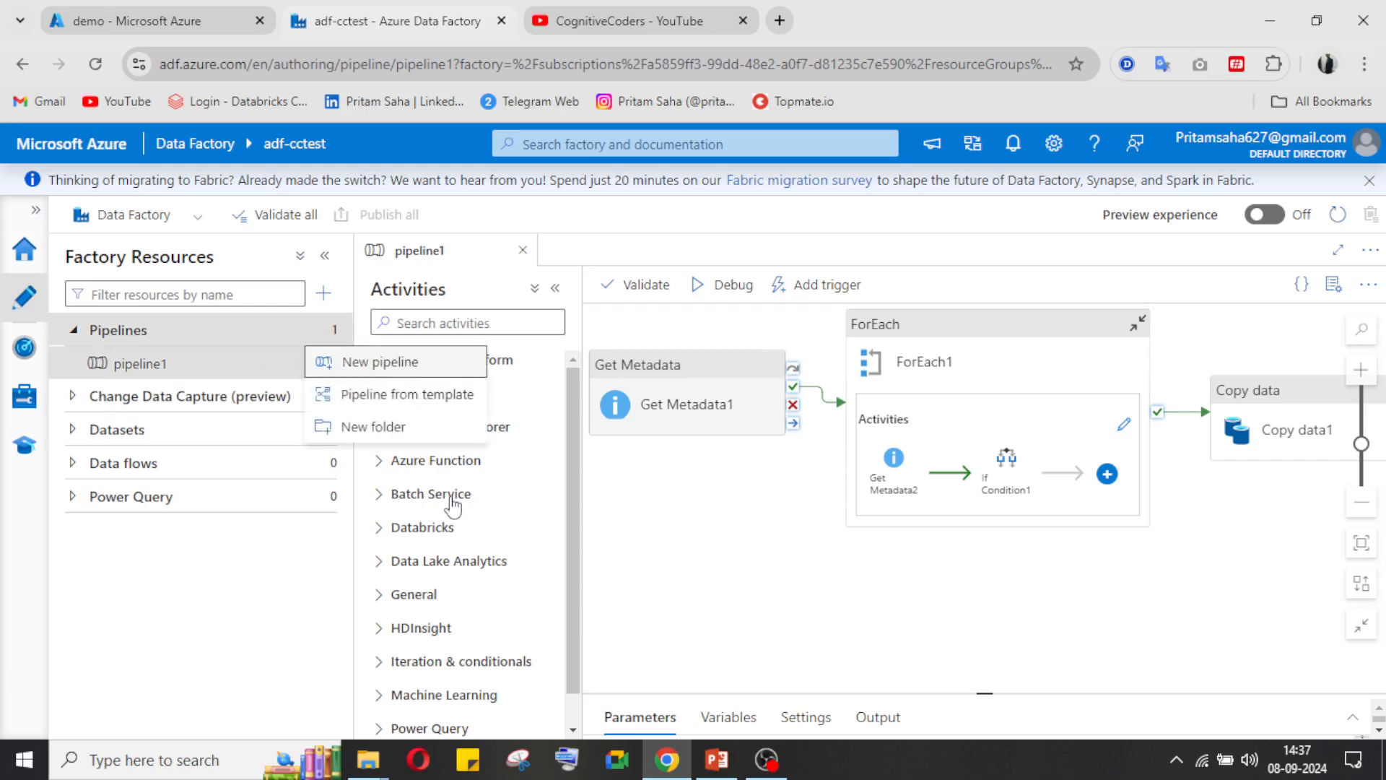
click(352, 361)
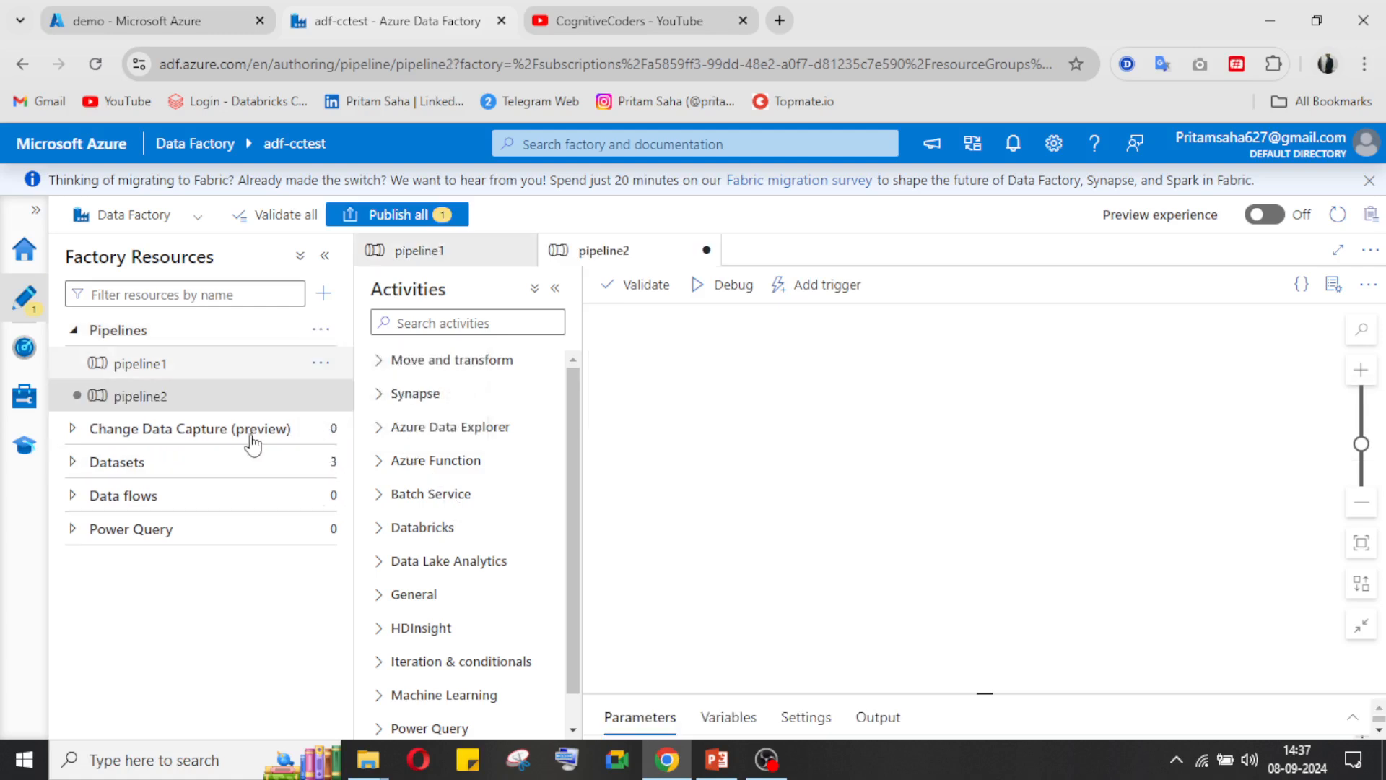
click(1334, 293)
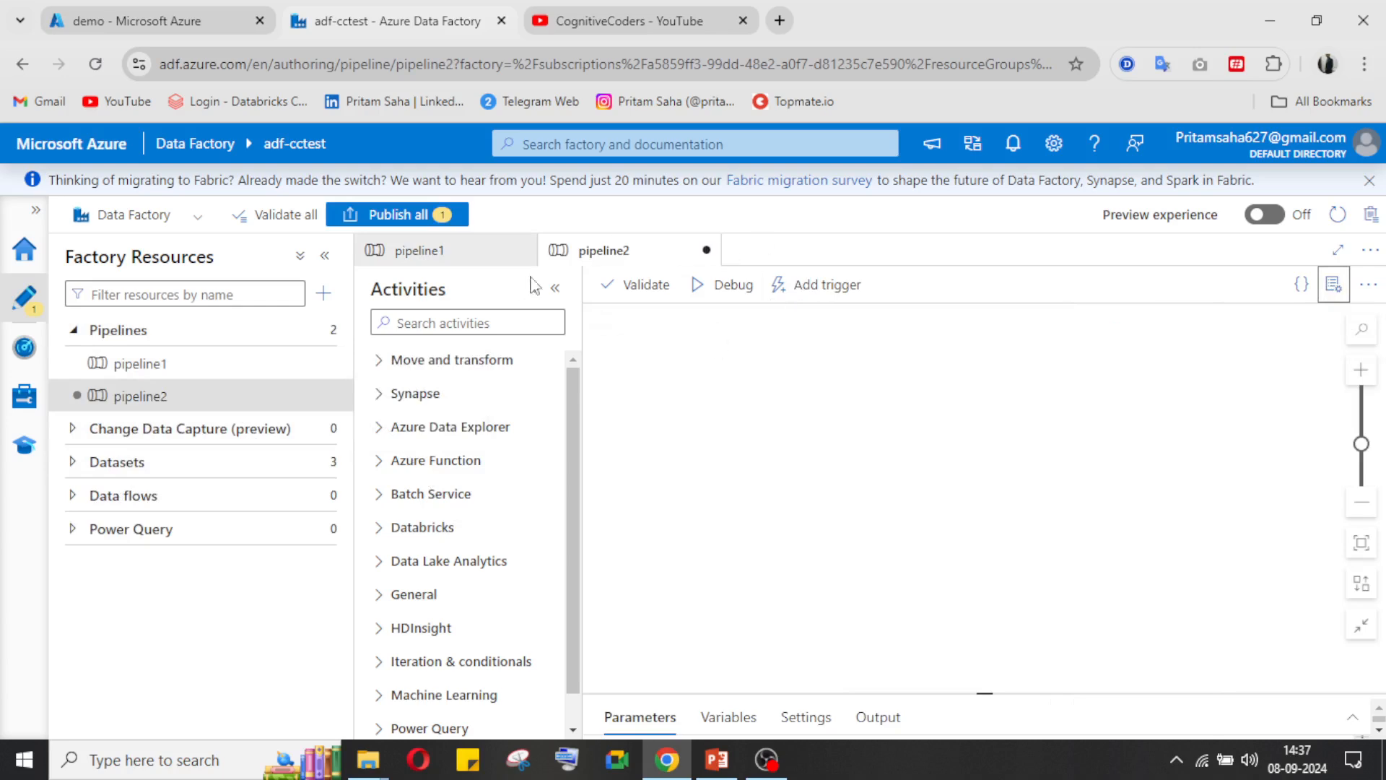
click(523, 250)
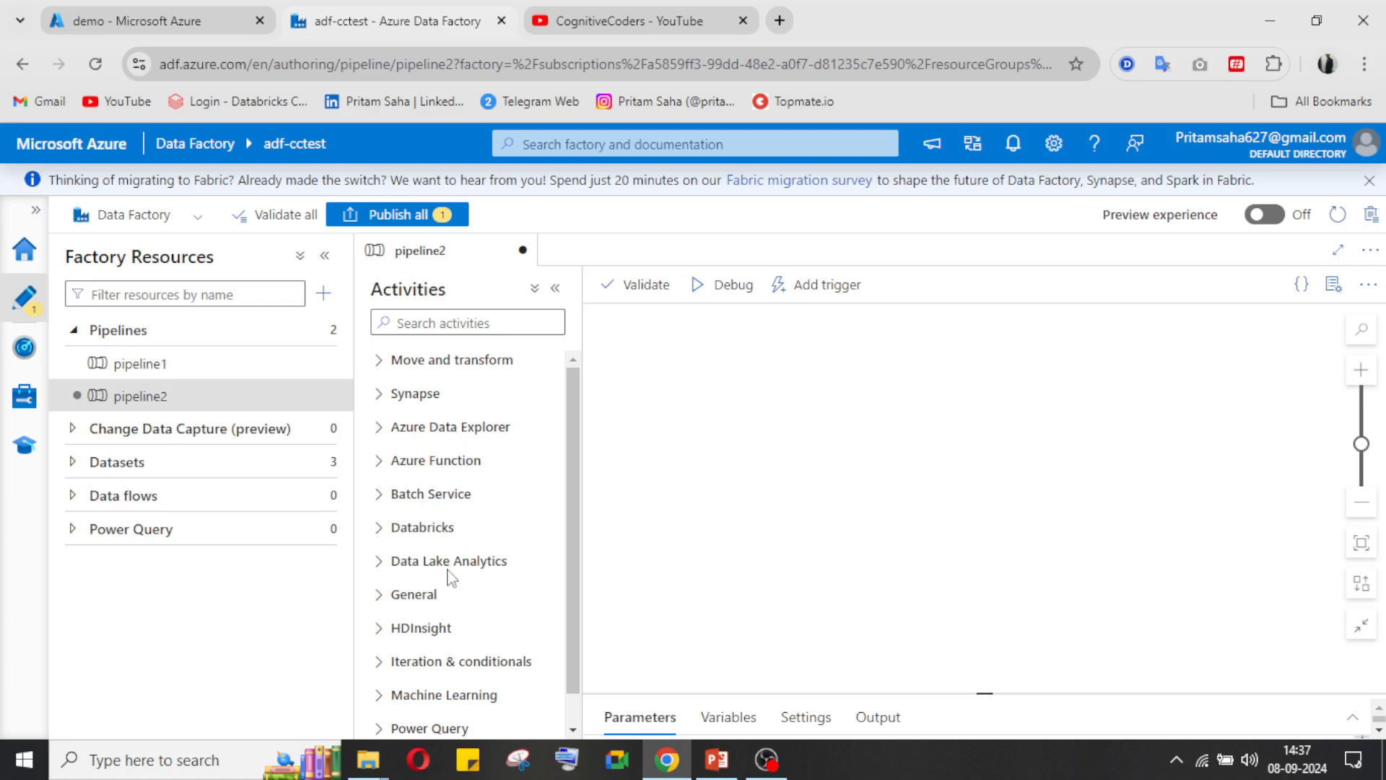
- Find the Copy data activity by searching for "copy" and add it to the new pipeline's canvas
click(445, 318)
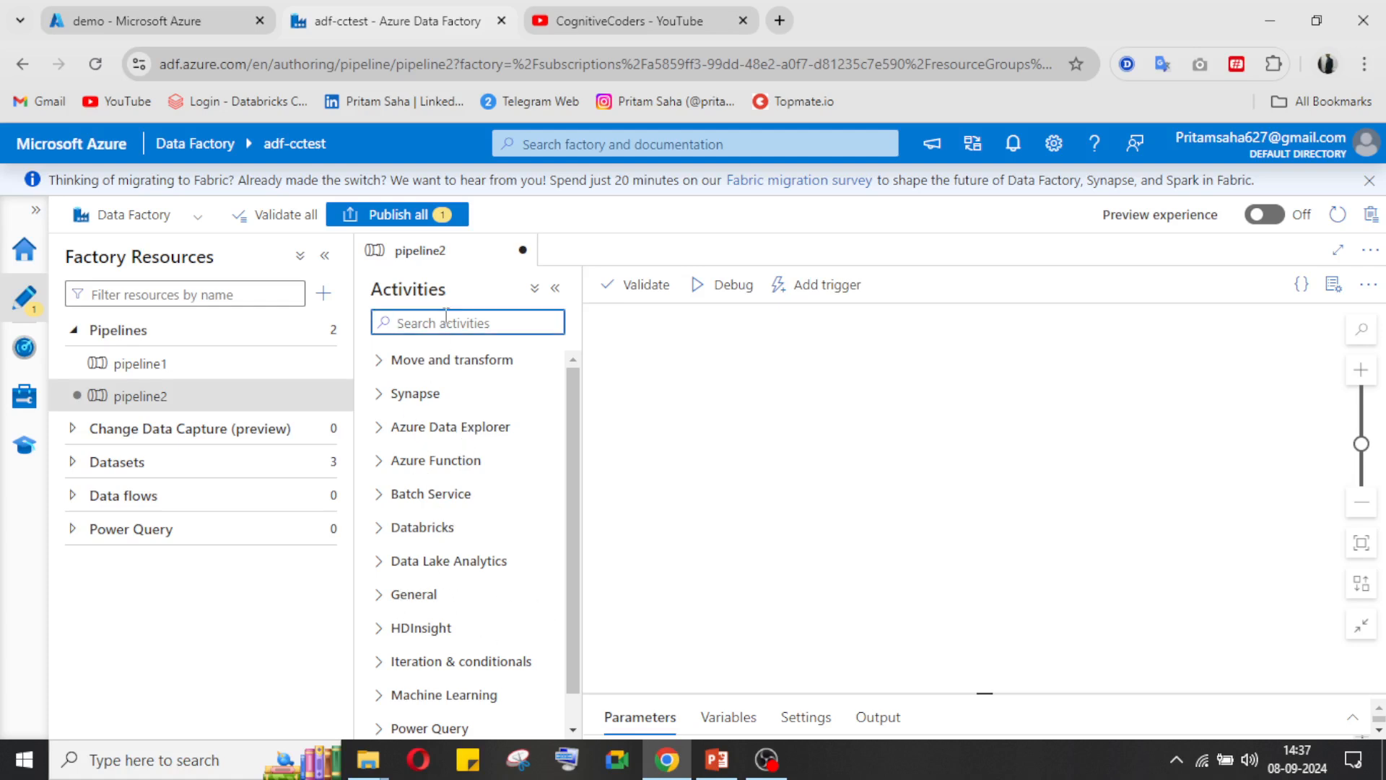
text(copy)
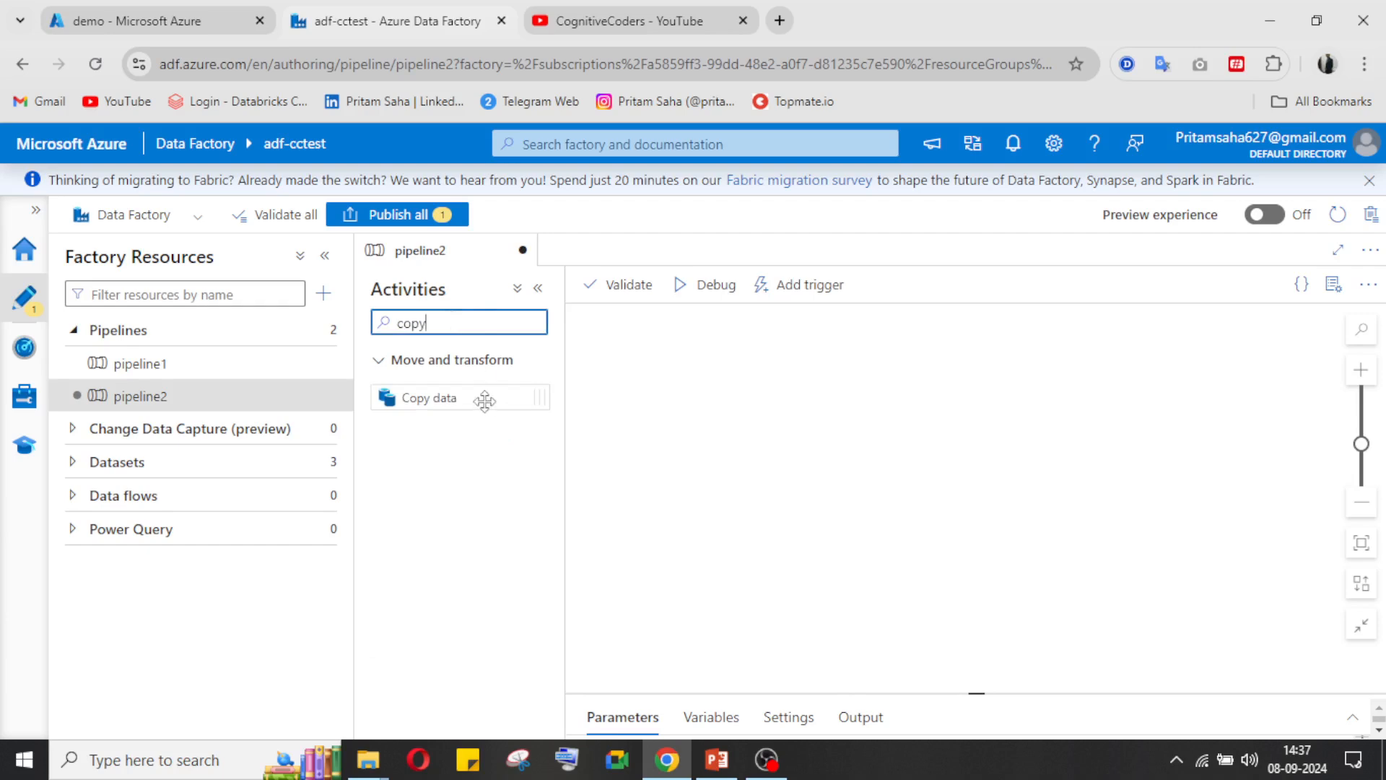
drag(484, 399, 827, 397)
click(826, 383)
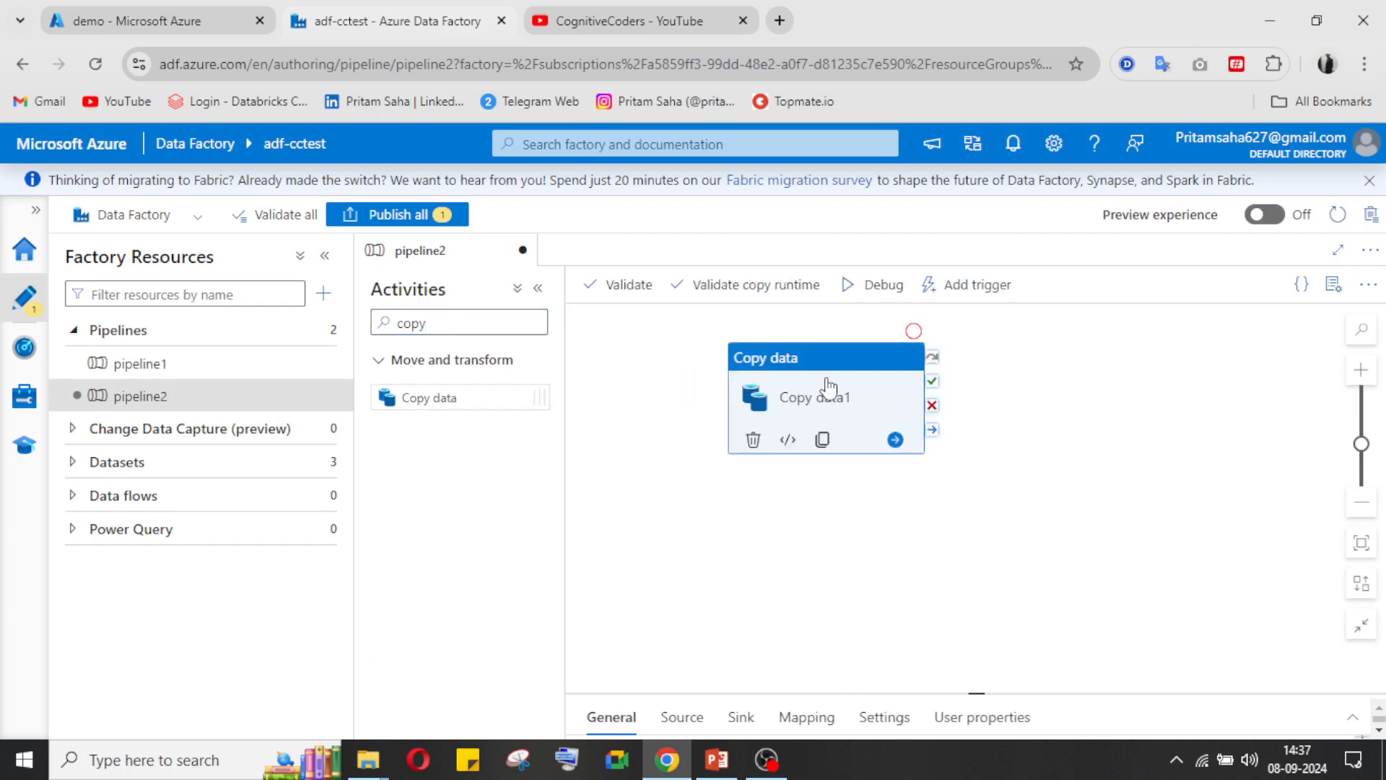
- Open the Copy data activity's source settings and review the datasets available as source
click(1353, 718)
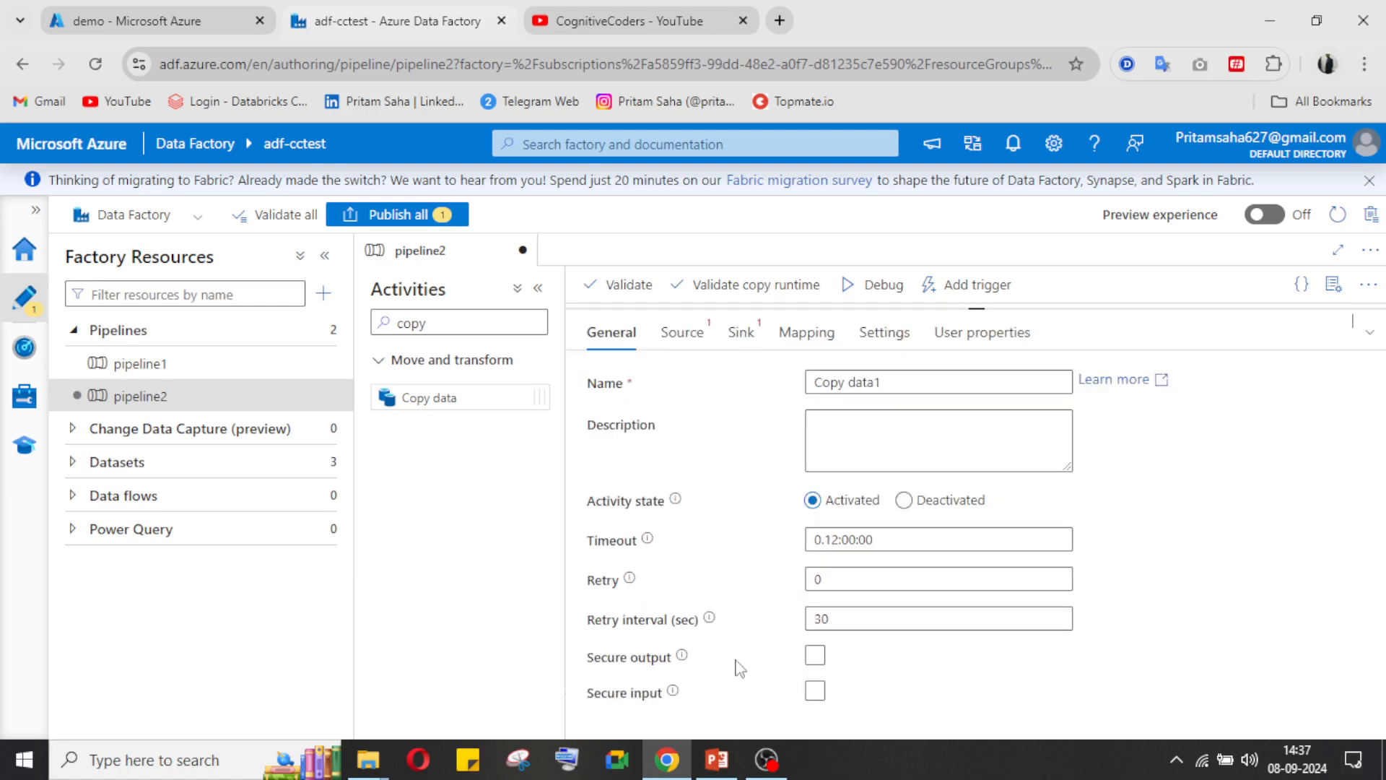
click(682, 332)
click(971, 387)
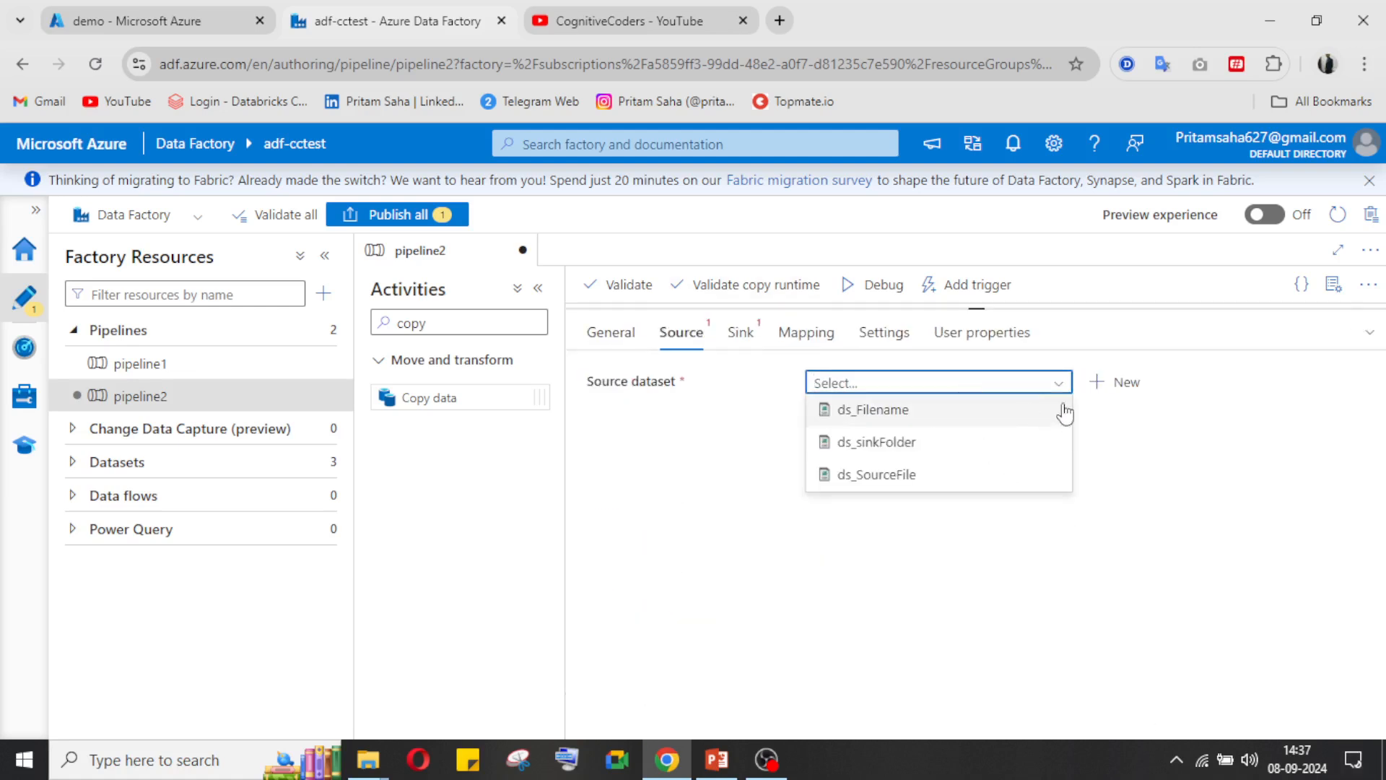
click(1196, 493)
click(998, 386)
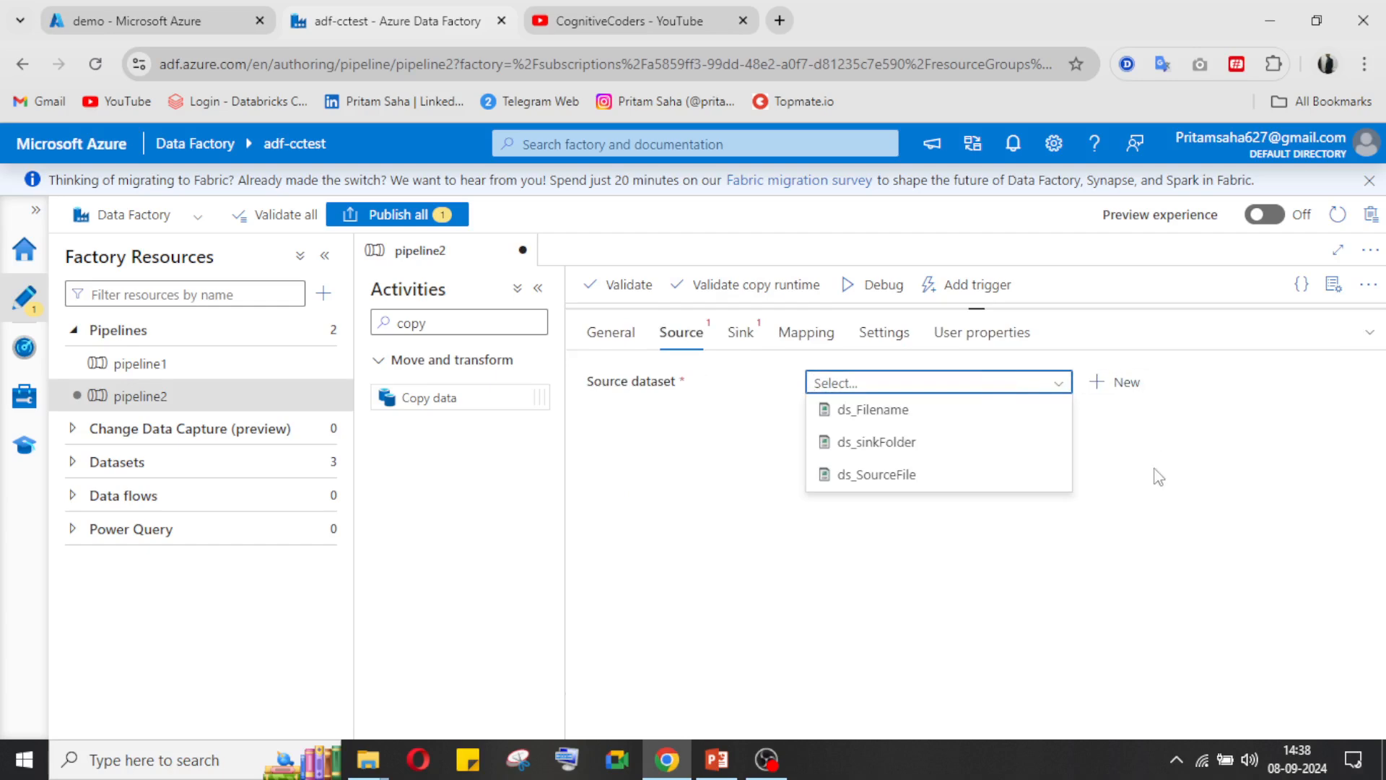
- Start a new source dataset using Azure Data Lake Storage Gen2 as the data store and DelimitedText as the format
click(1125, 383)
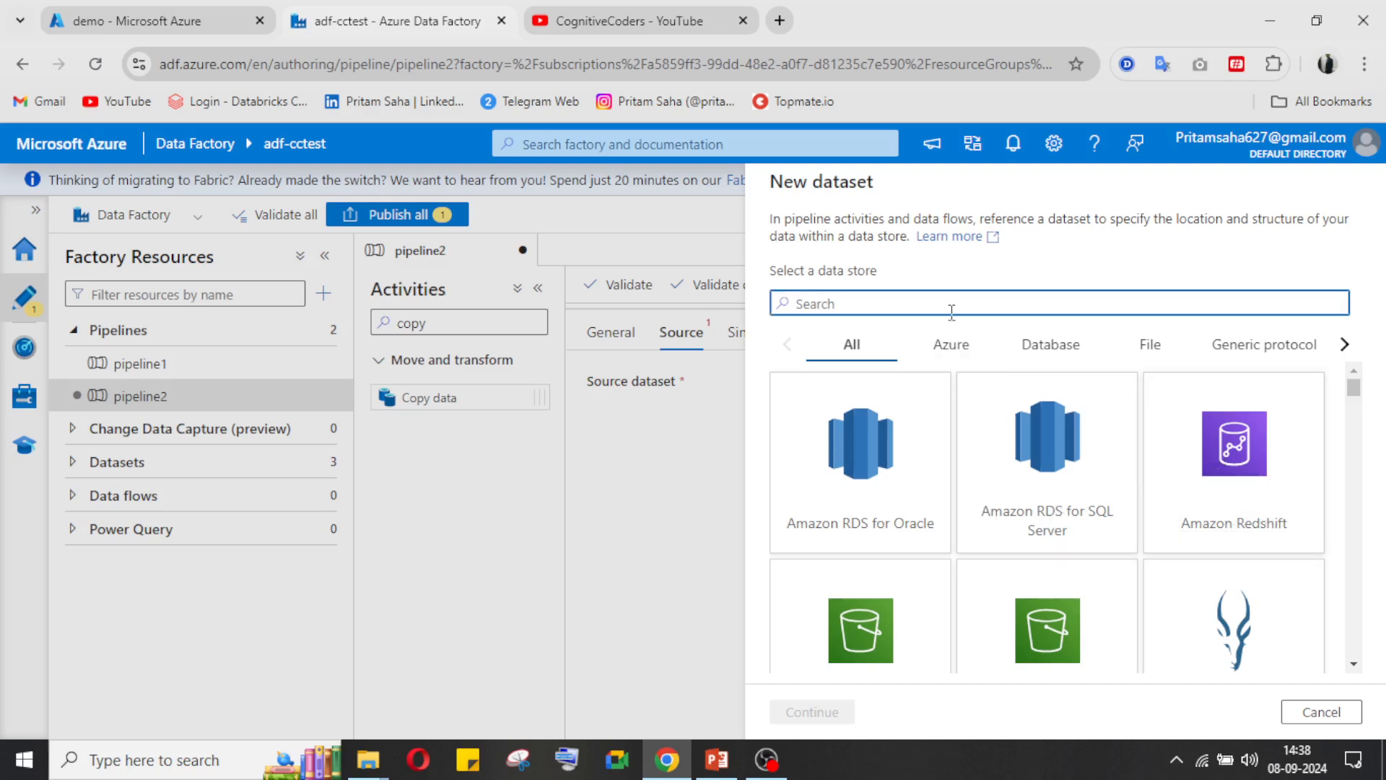
scroll(1037, 557, down, 5)
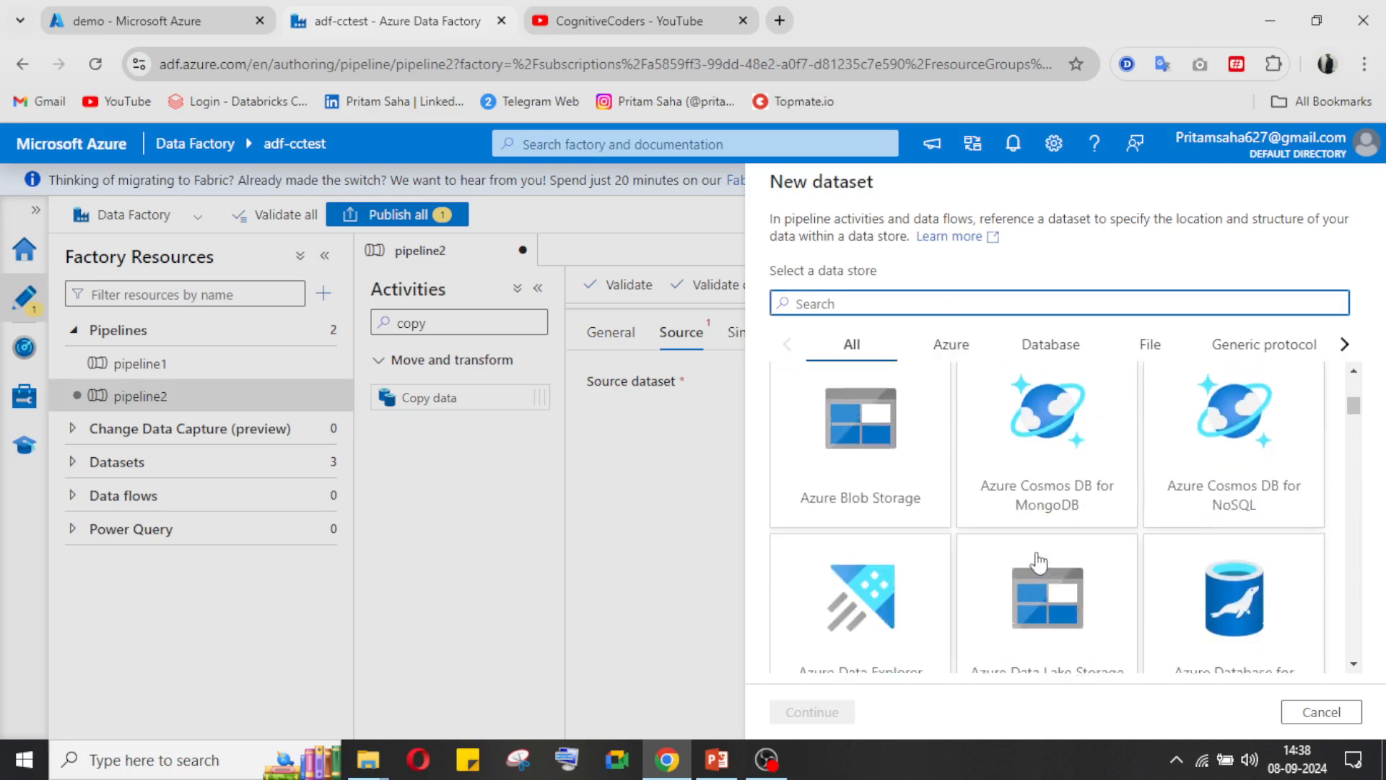
scroll(938, 505, down, 2)
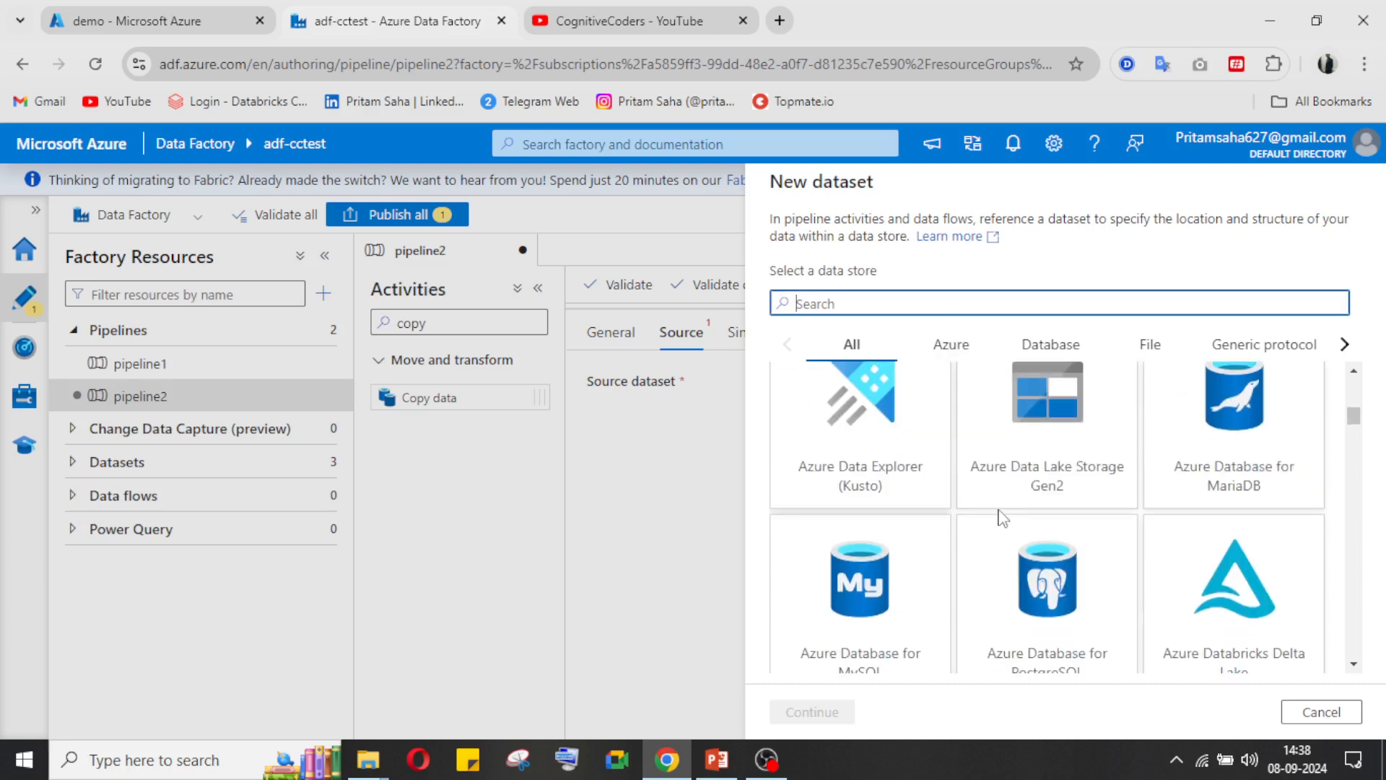
click(1043, 455)
click(827, 712)
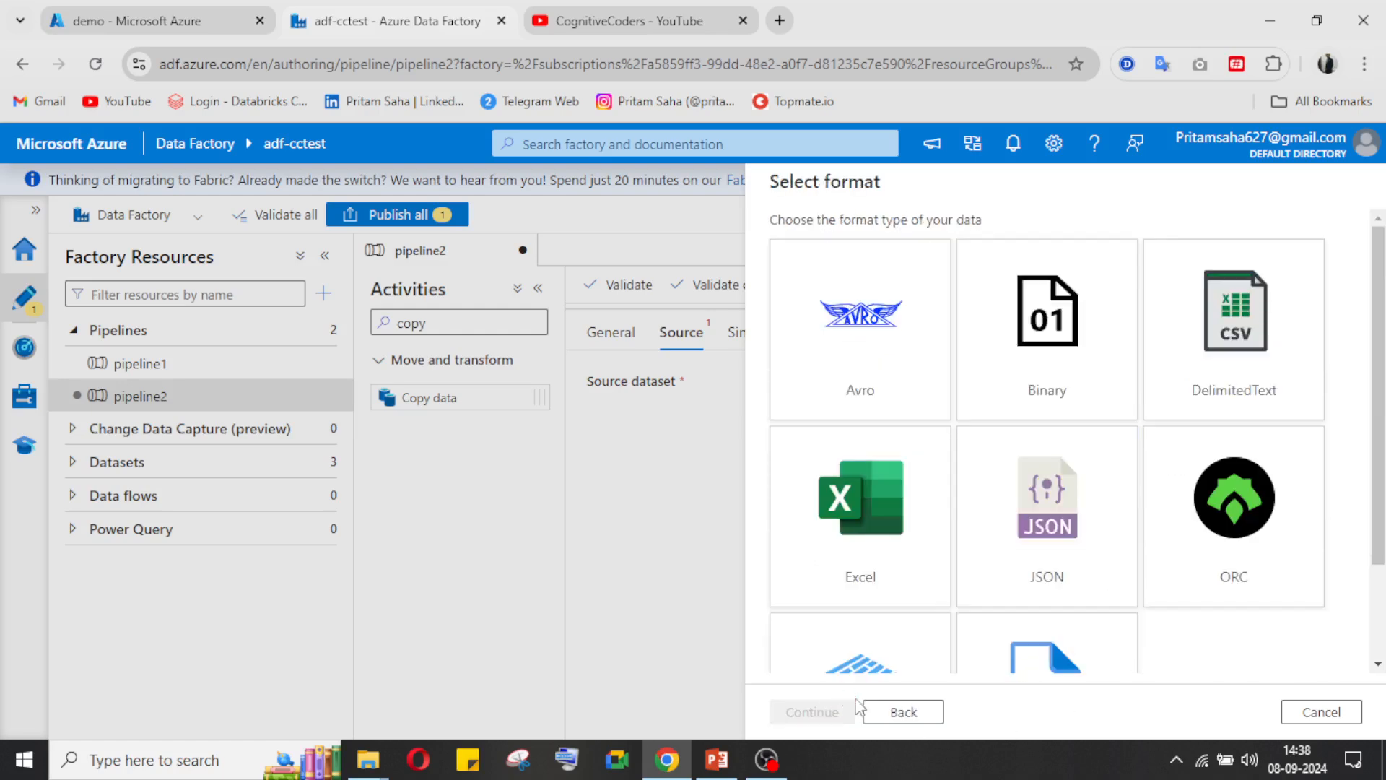
click(1221, 377)
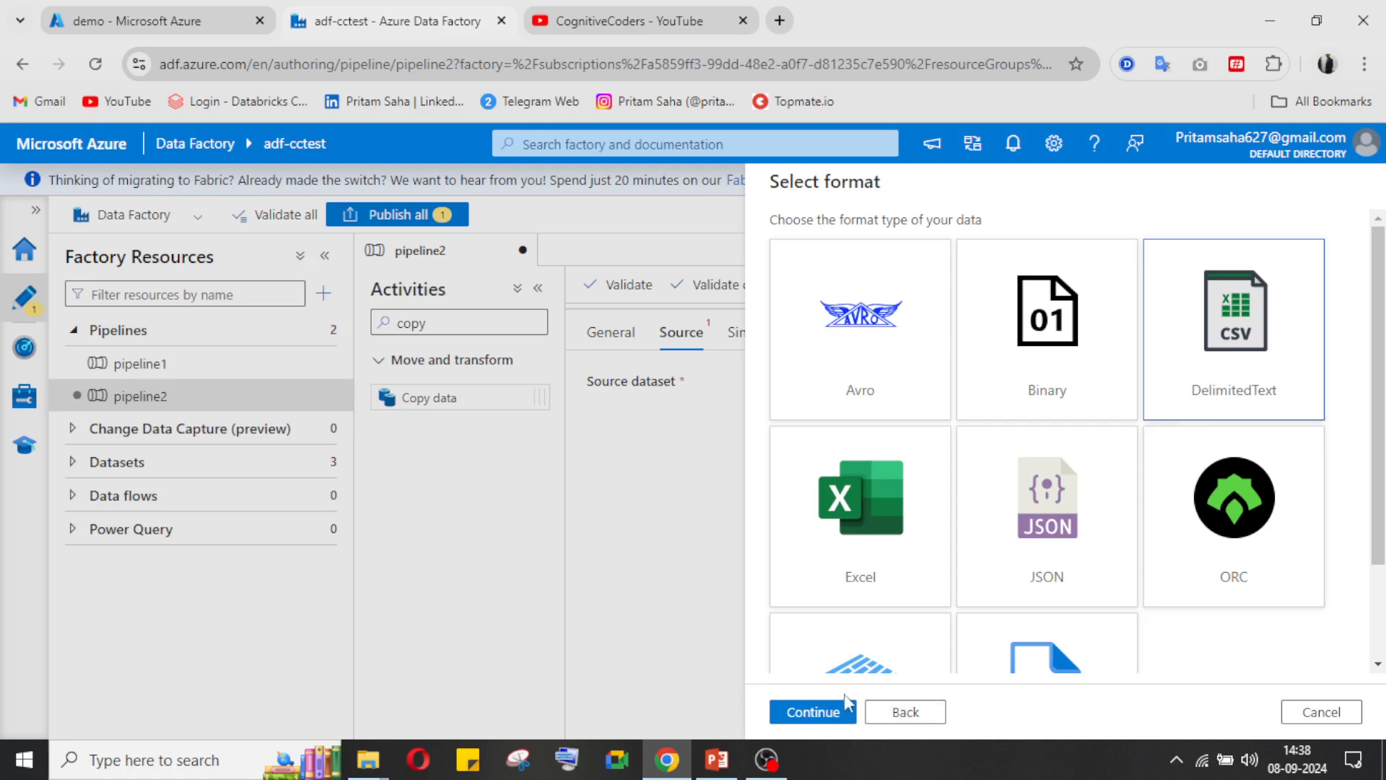
click(827, 720)
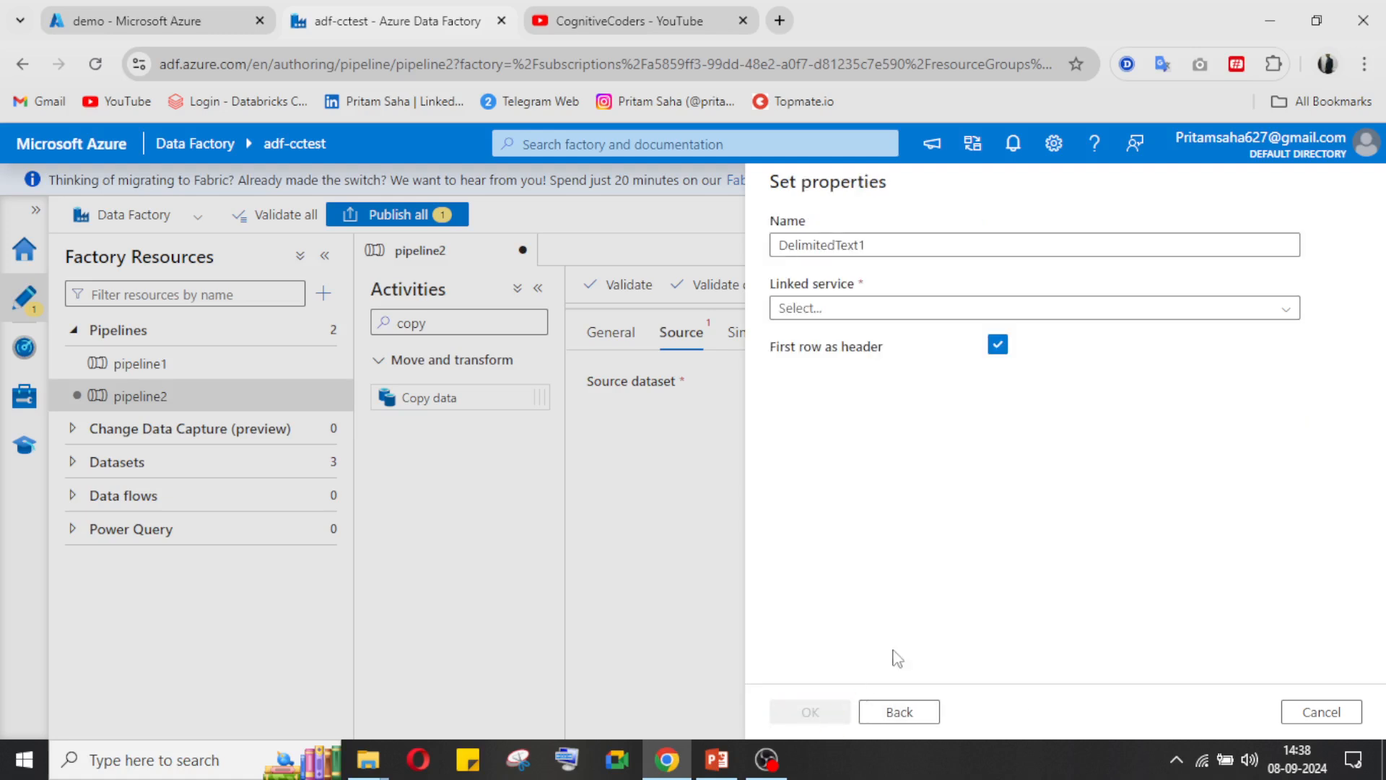
- Name the new dataset ds_source and assign it the AzureDataLakeStorage1 linked service
click(955, 245)
double_click(960, 245)
text(ds_source)
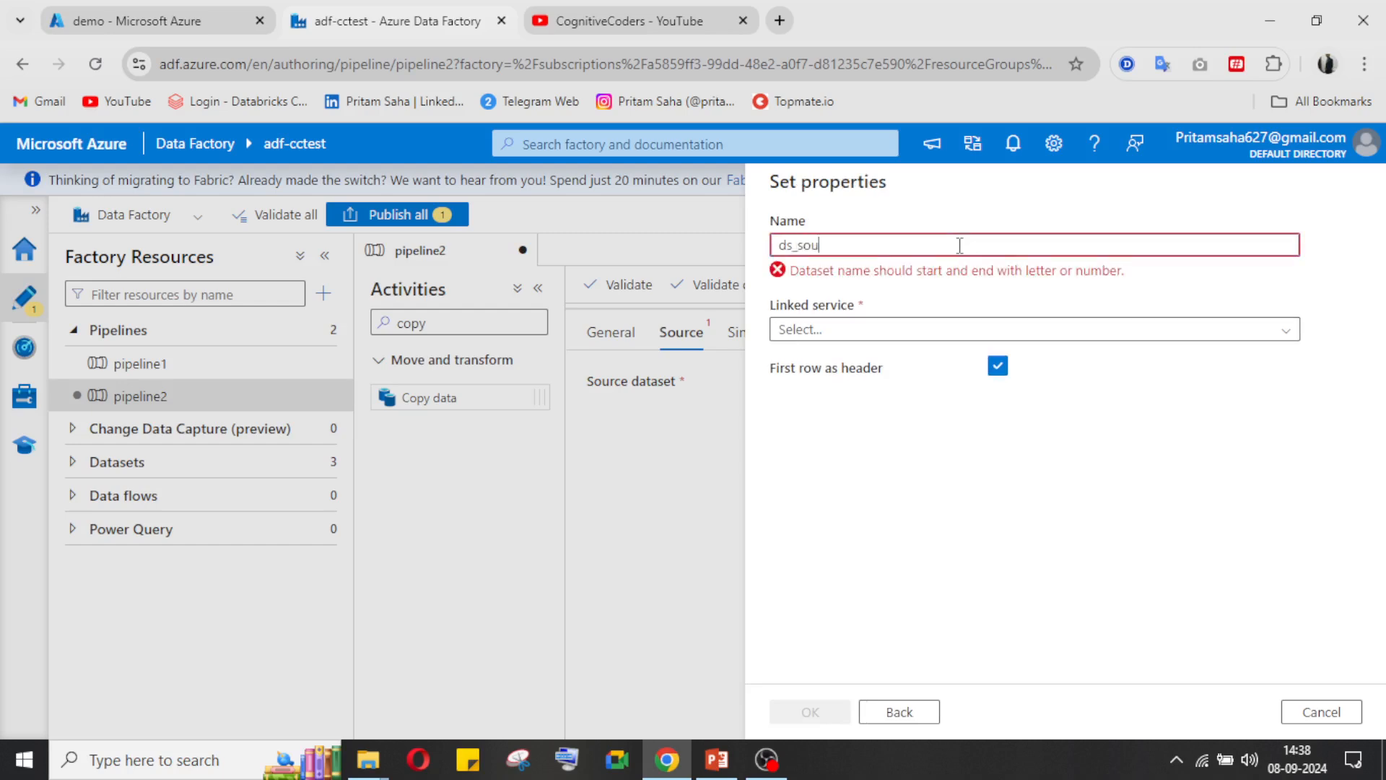
click(939, 309)
click(912, 421)
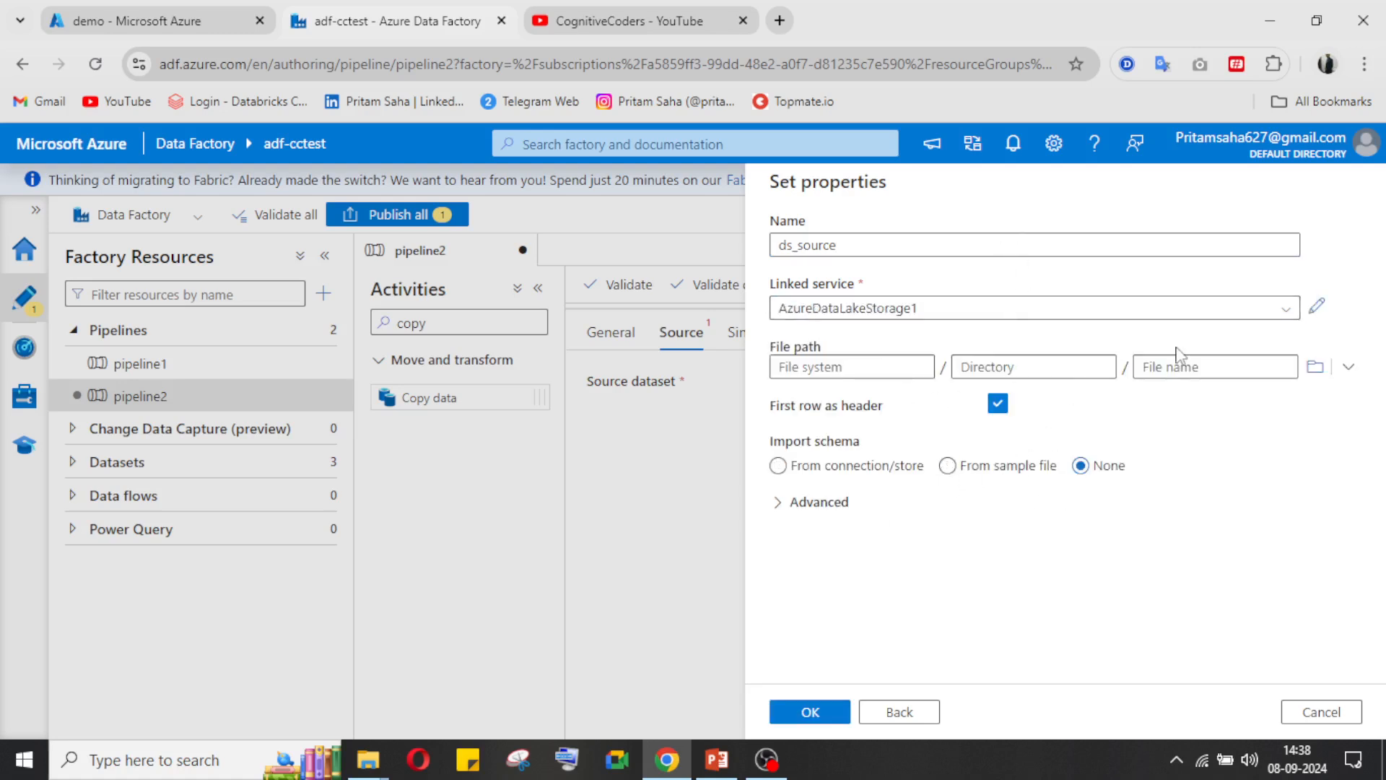
- Set the dataset's file path to the source folder in the demo container and create the dataset
click(1315, 368)
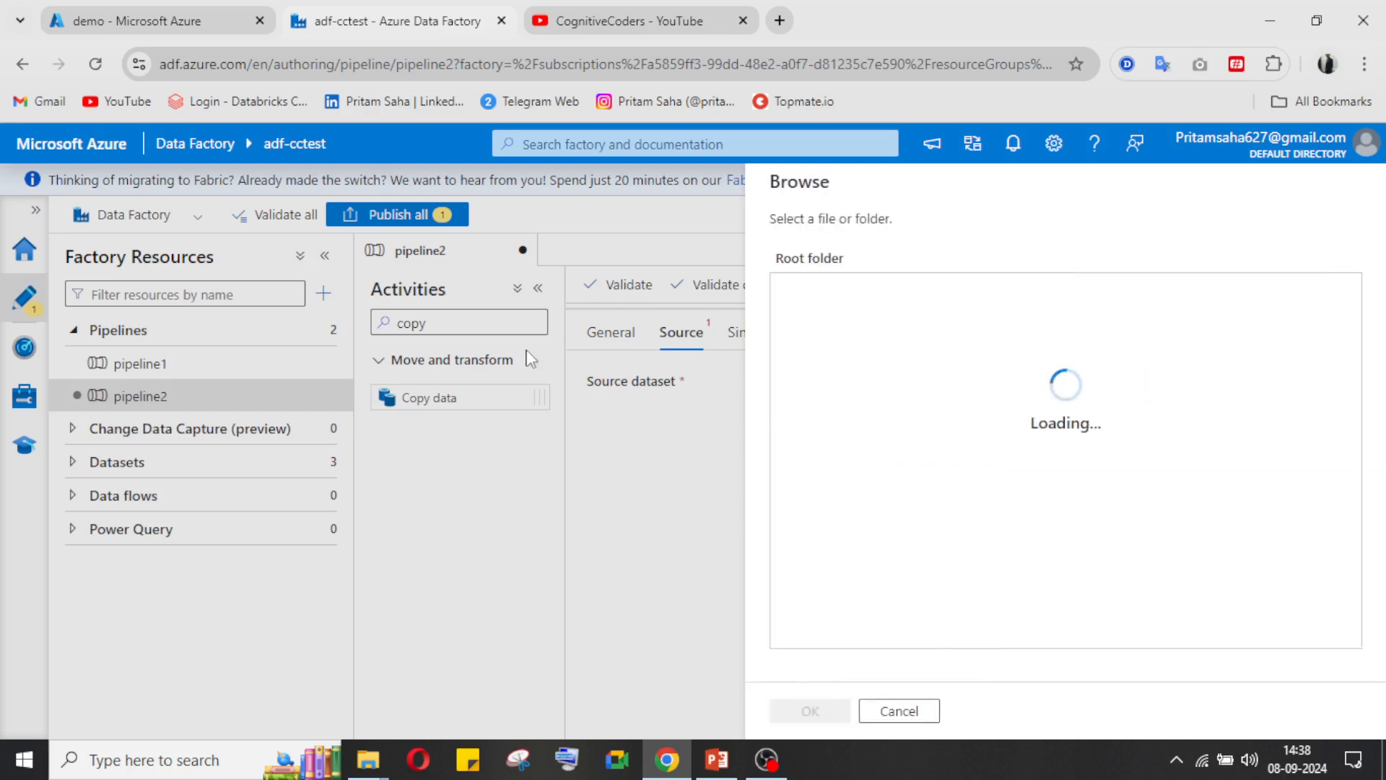
double_click(839, 303)
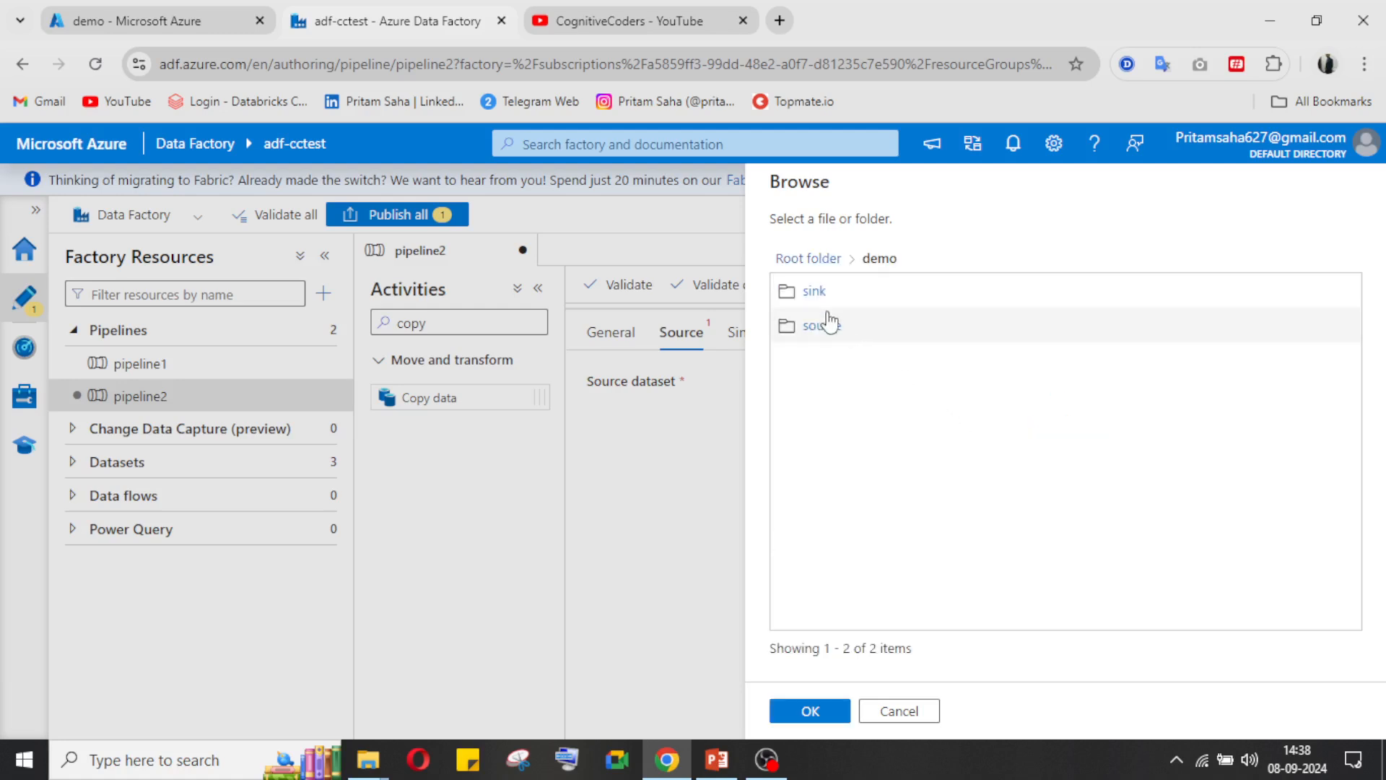
double_click(814, 289)
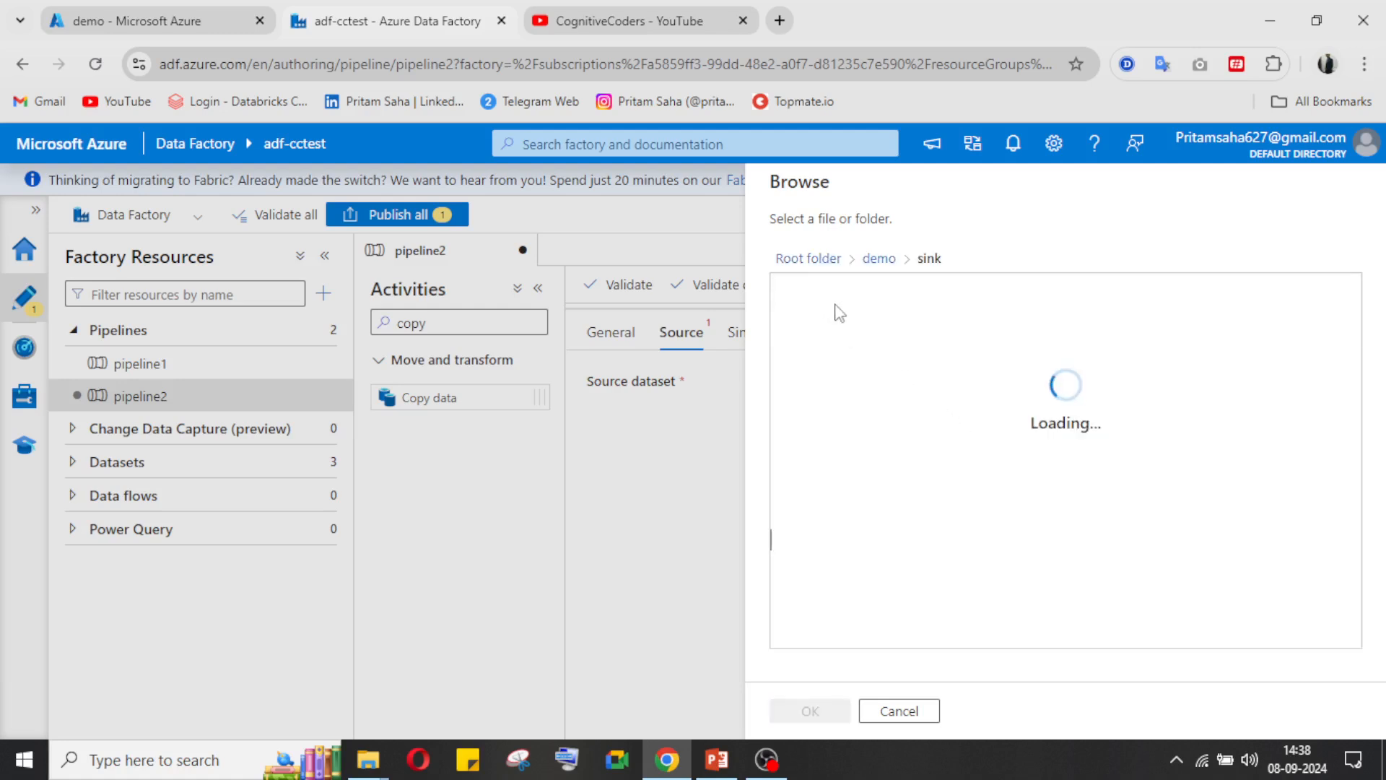
click(880, 260)
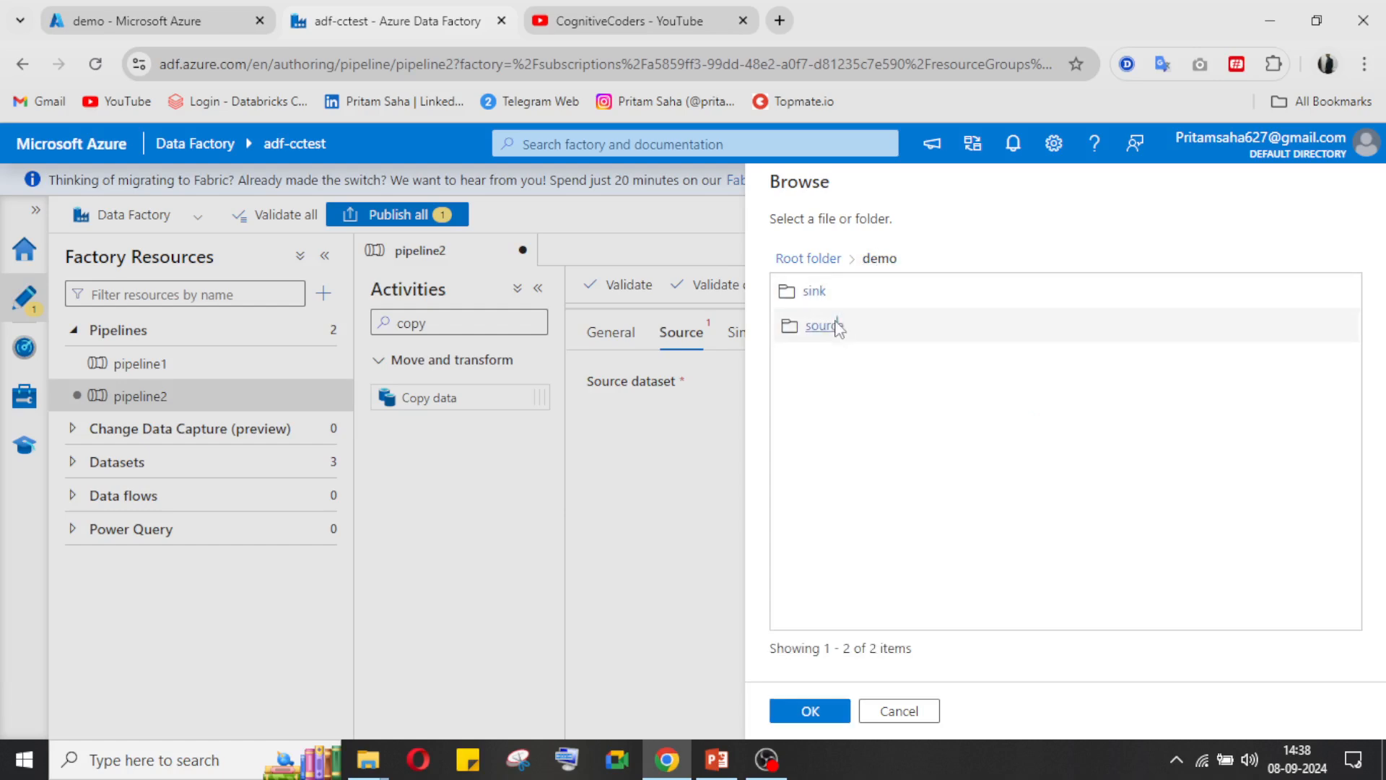
double_click(812, 326)
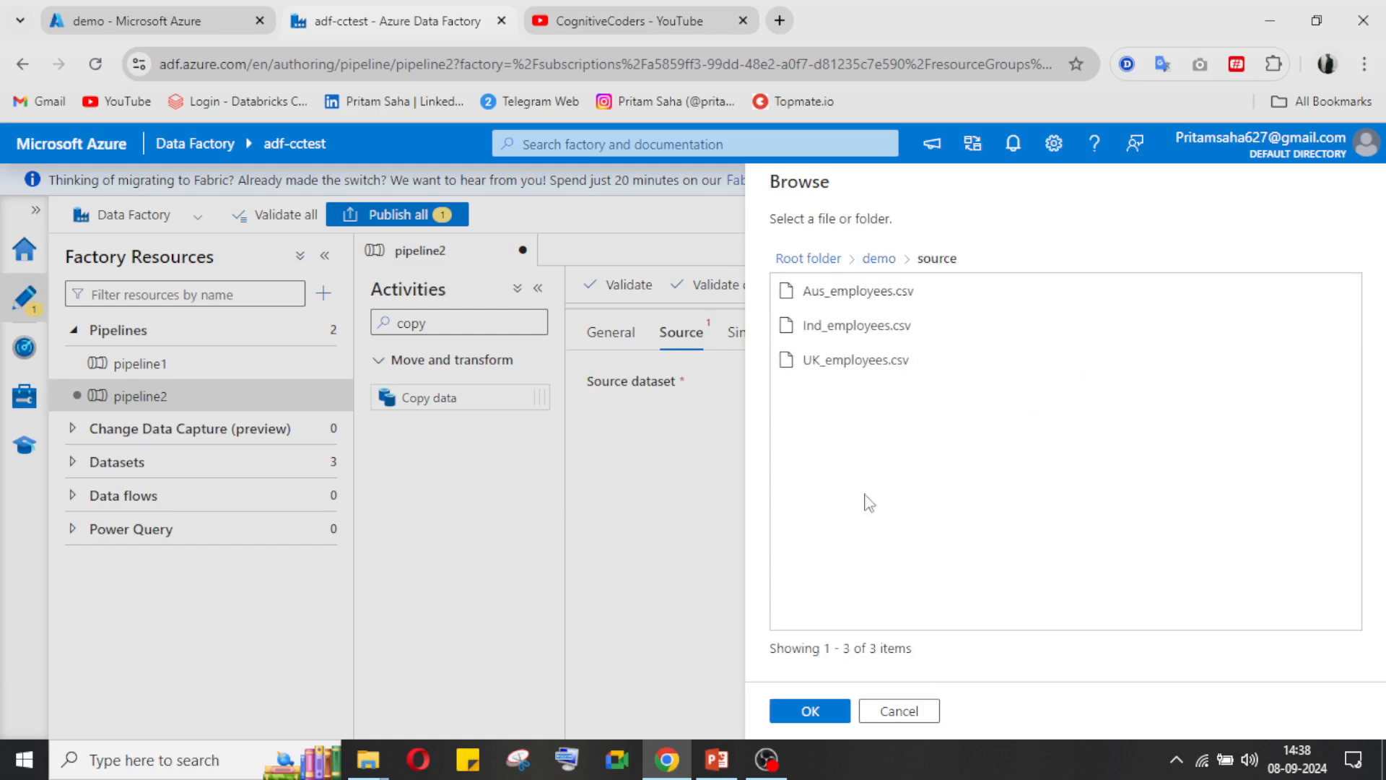
click(810, 711)
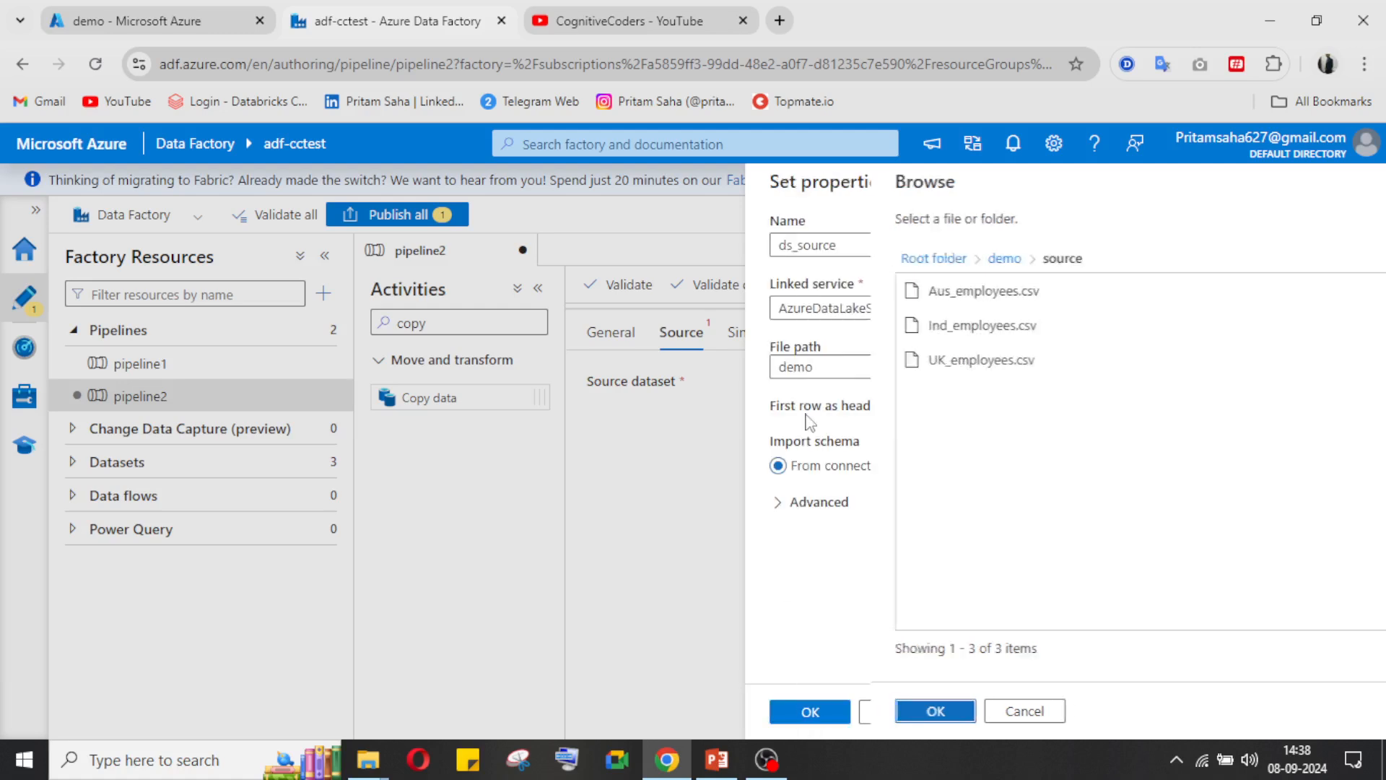
click(809, 712)
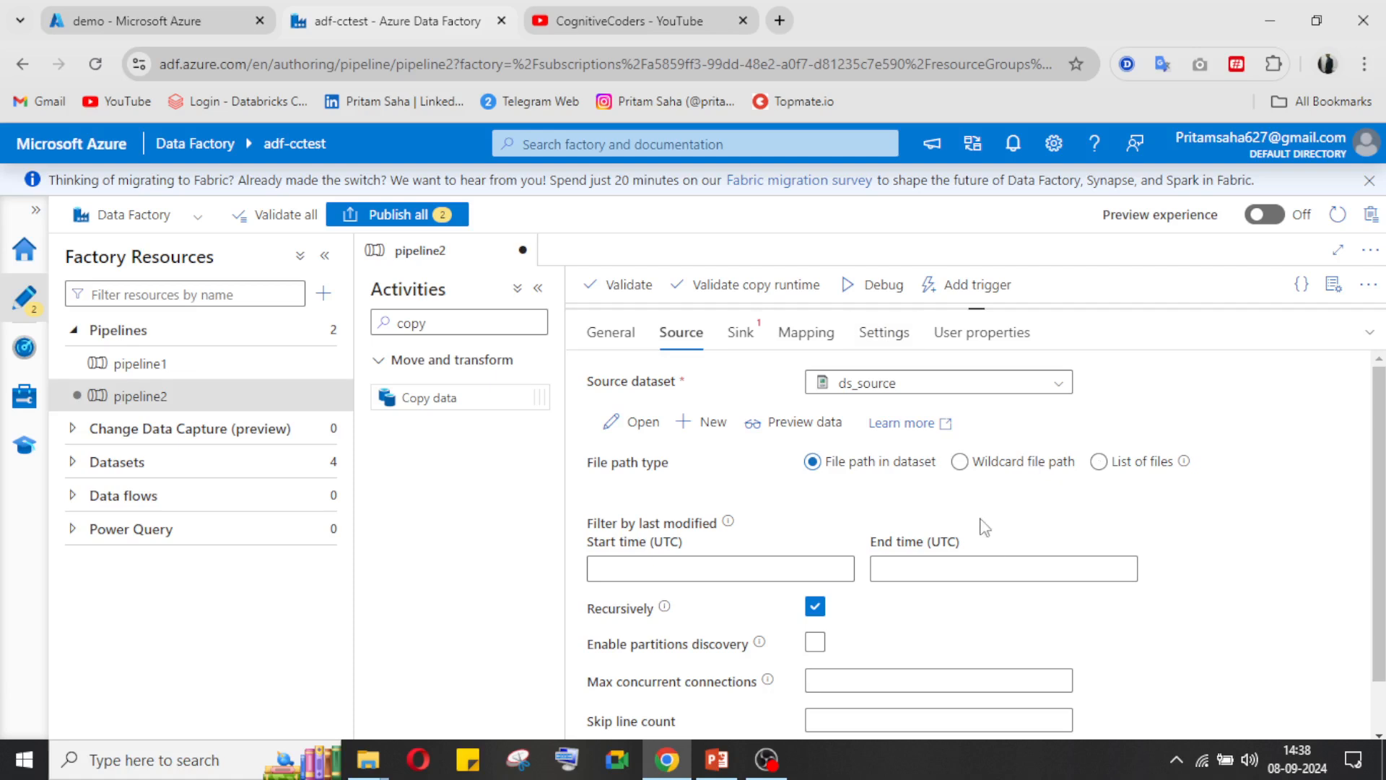
- Switch the source's file path type to wildcard and set the folder path to source, checking it against the demo container's contents
click(181, 21)
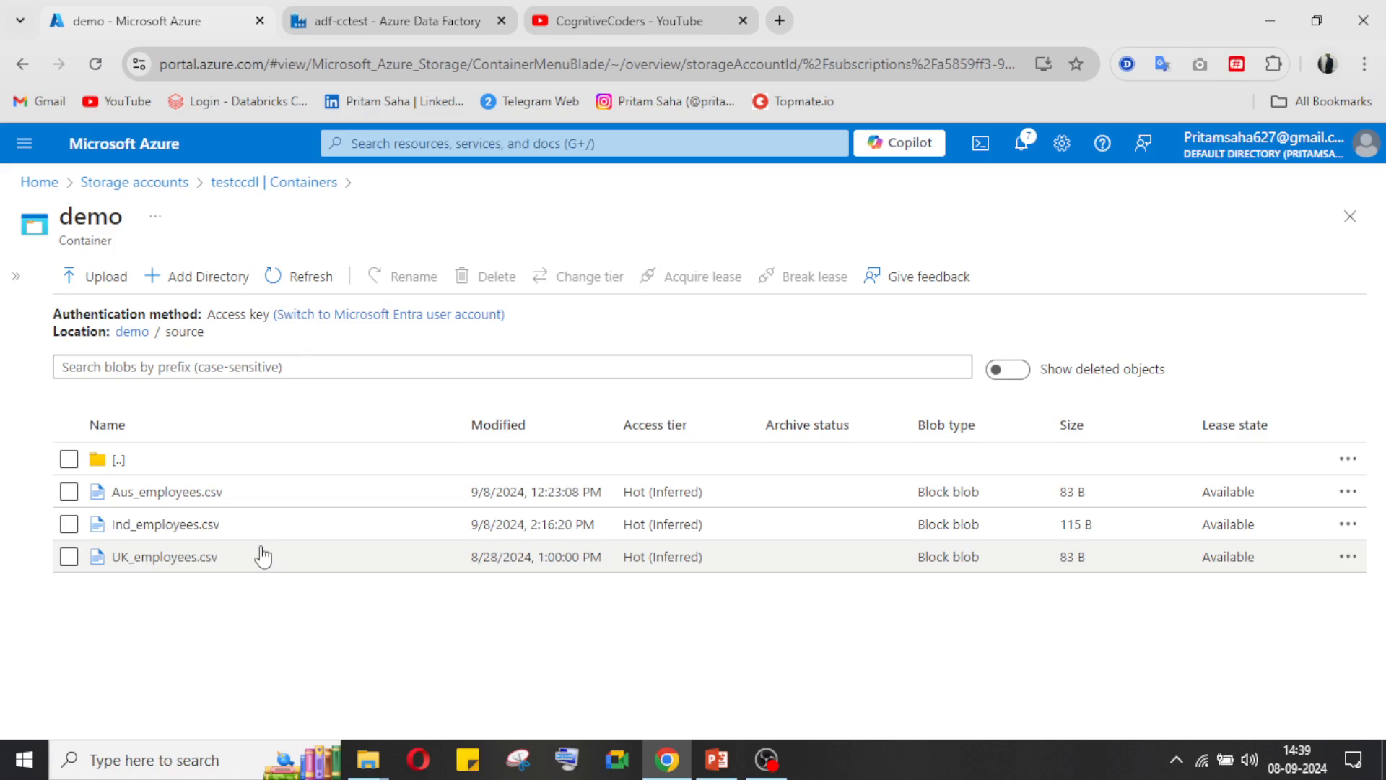
click(468, 21)
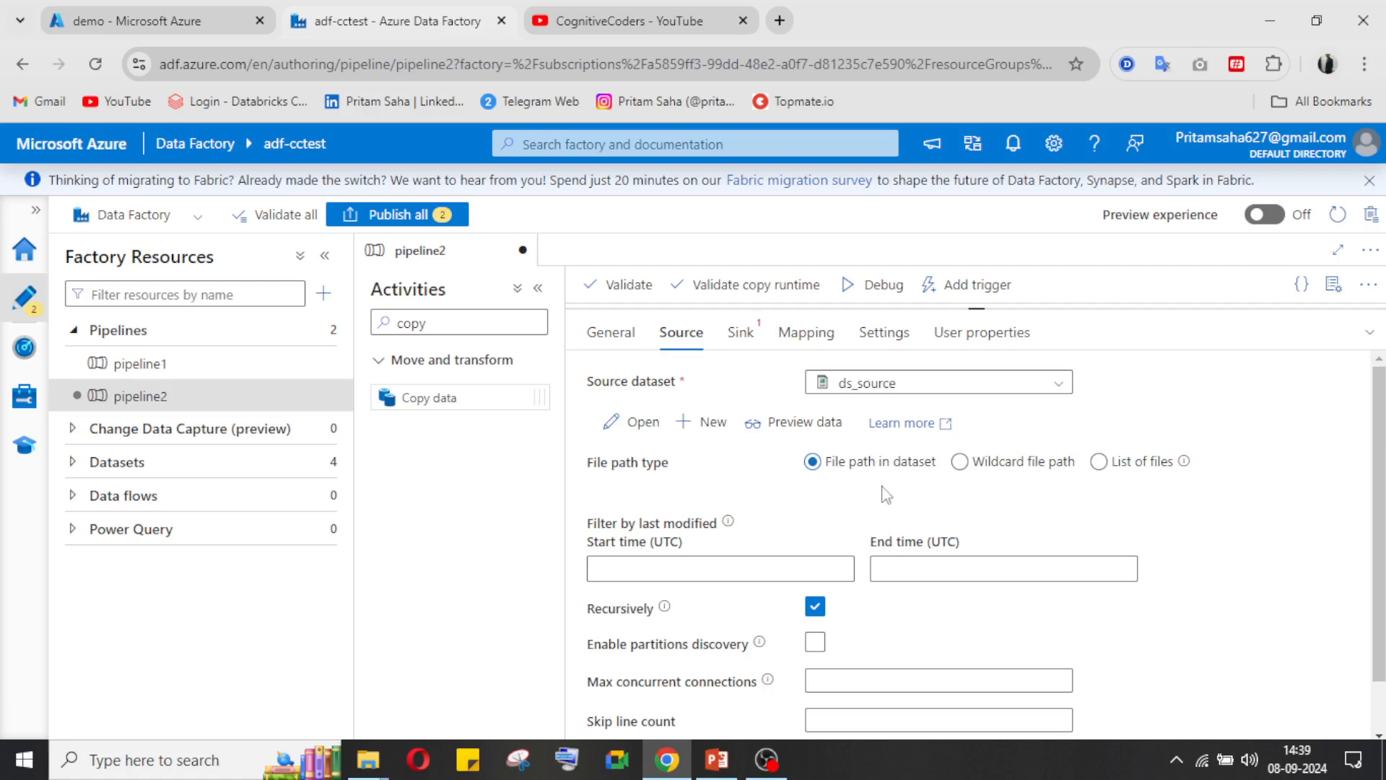
click(959, 463)
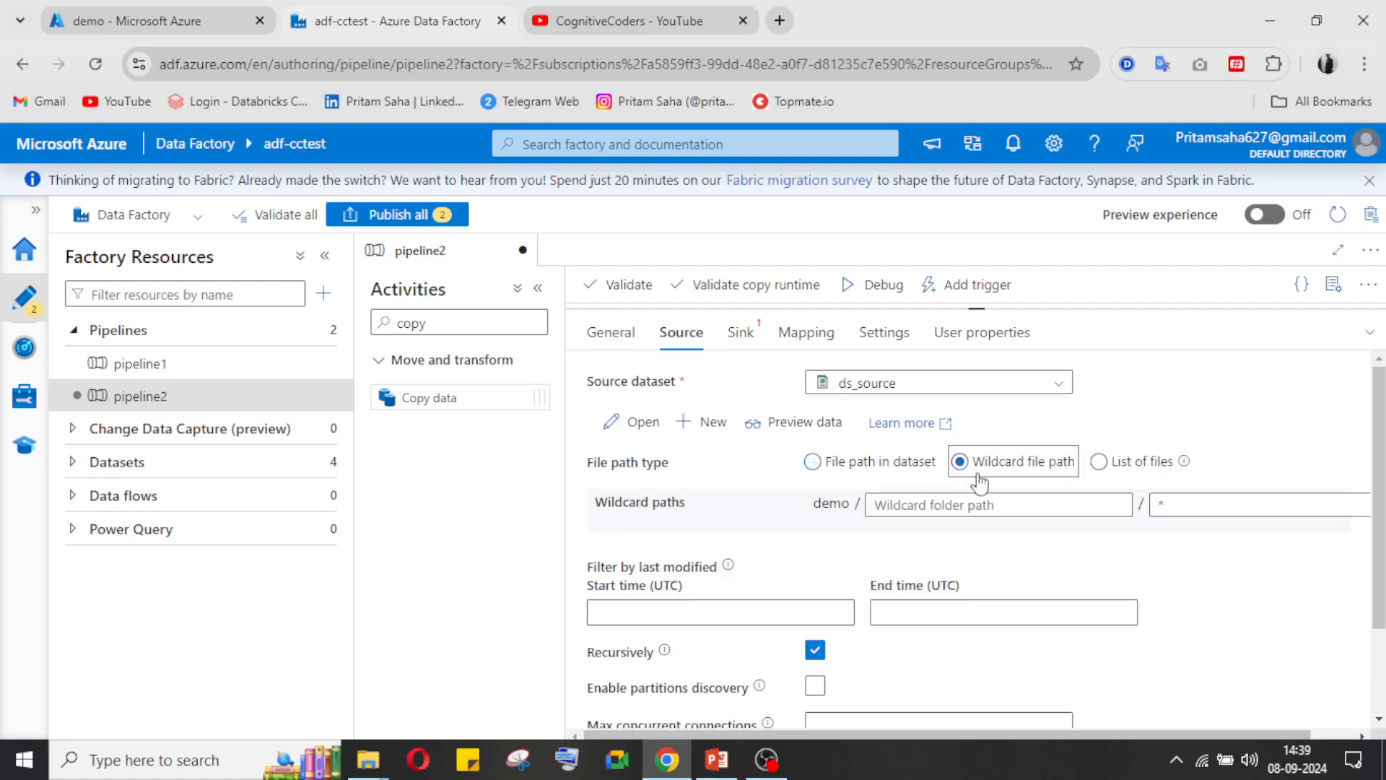
click(937, 504)
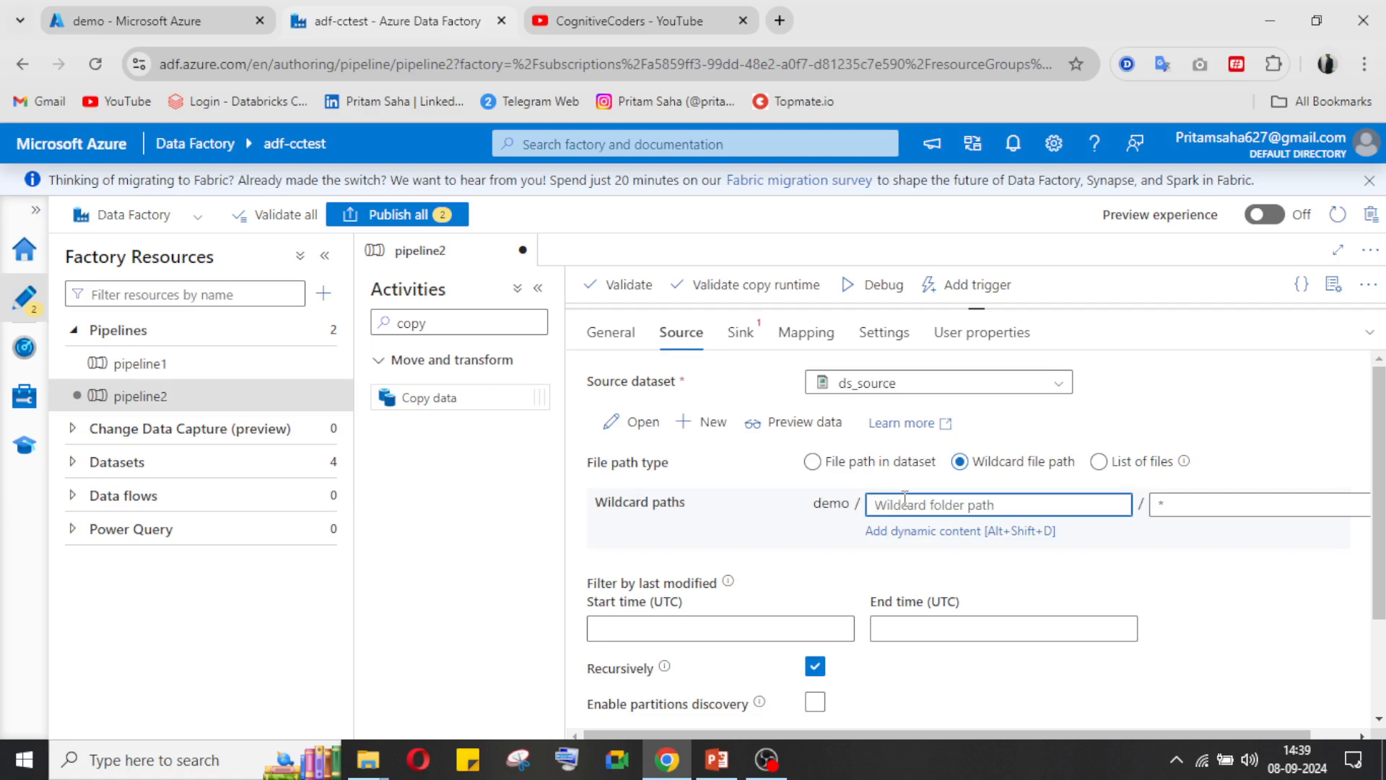
text(source)
click(211, 35)
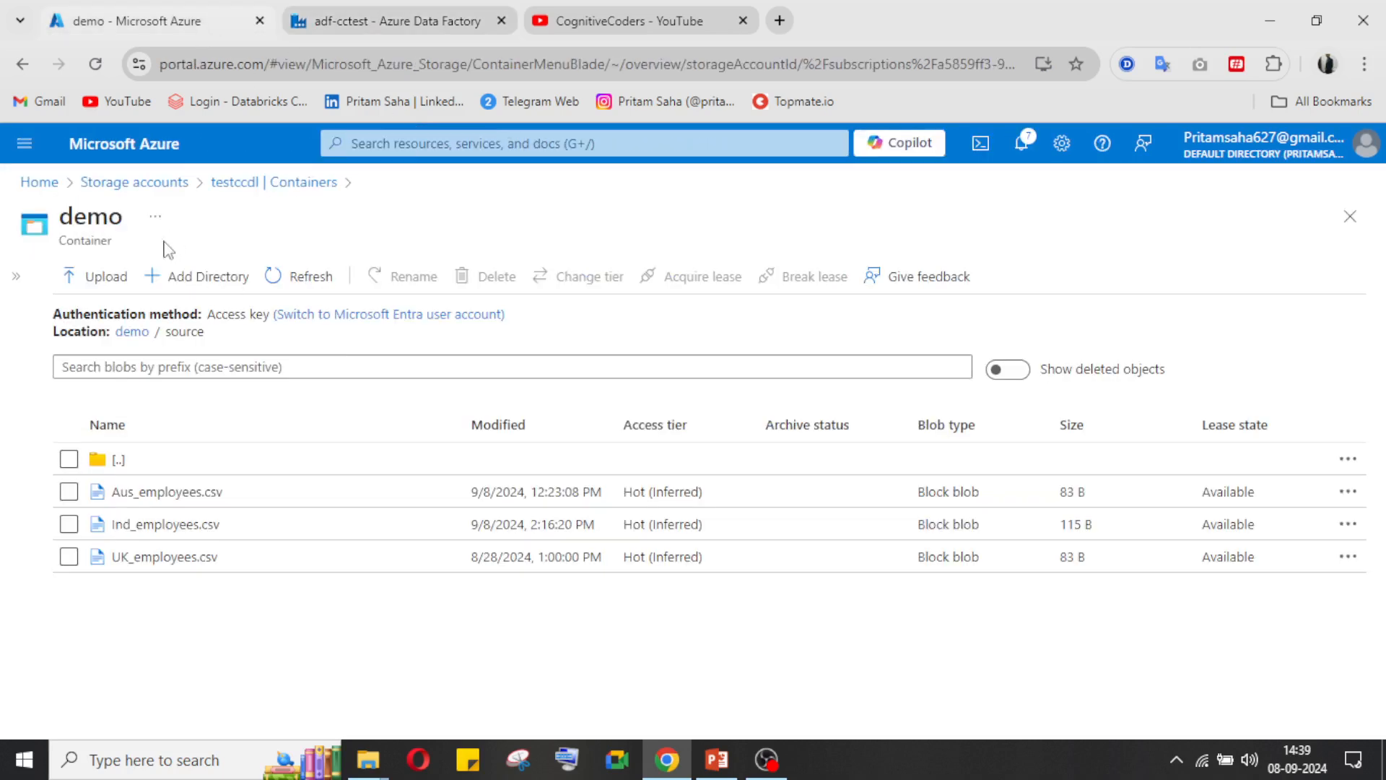
click(390, 20)
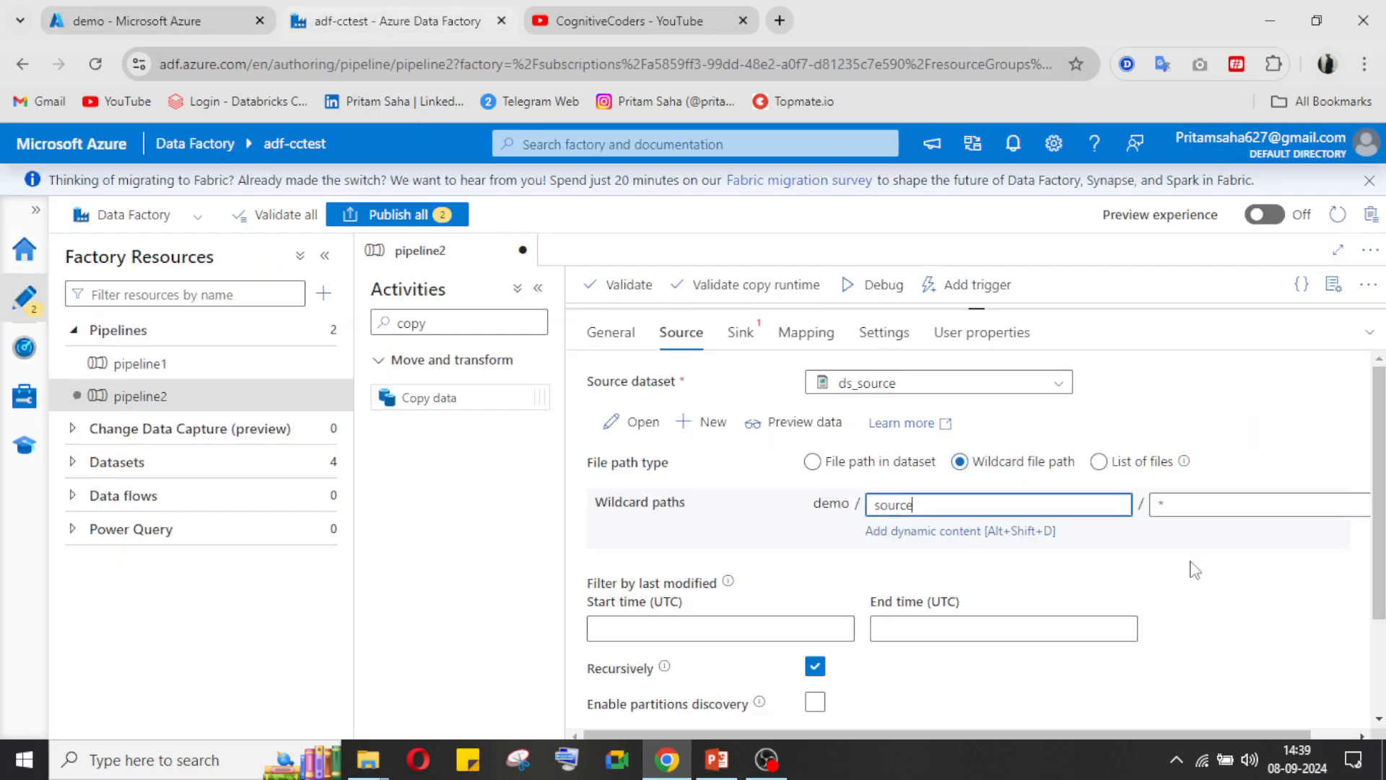
- Set the wildcard file name to *.csv so the source takes all CSV files in the folder
click(1197, 508)
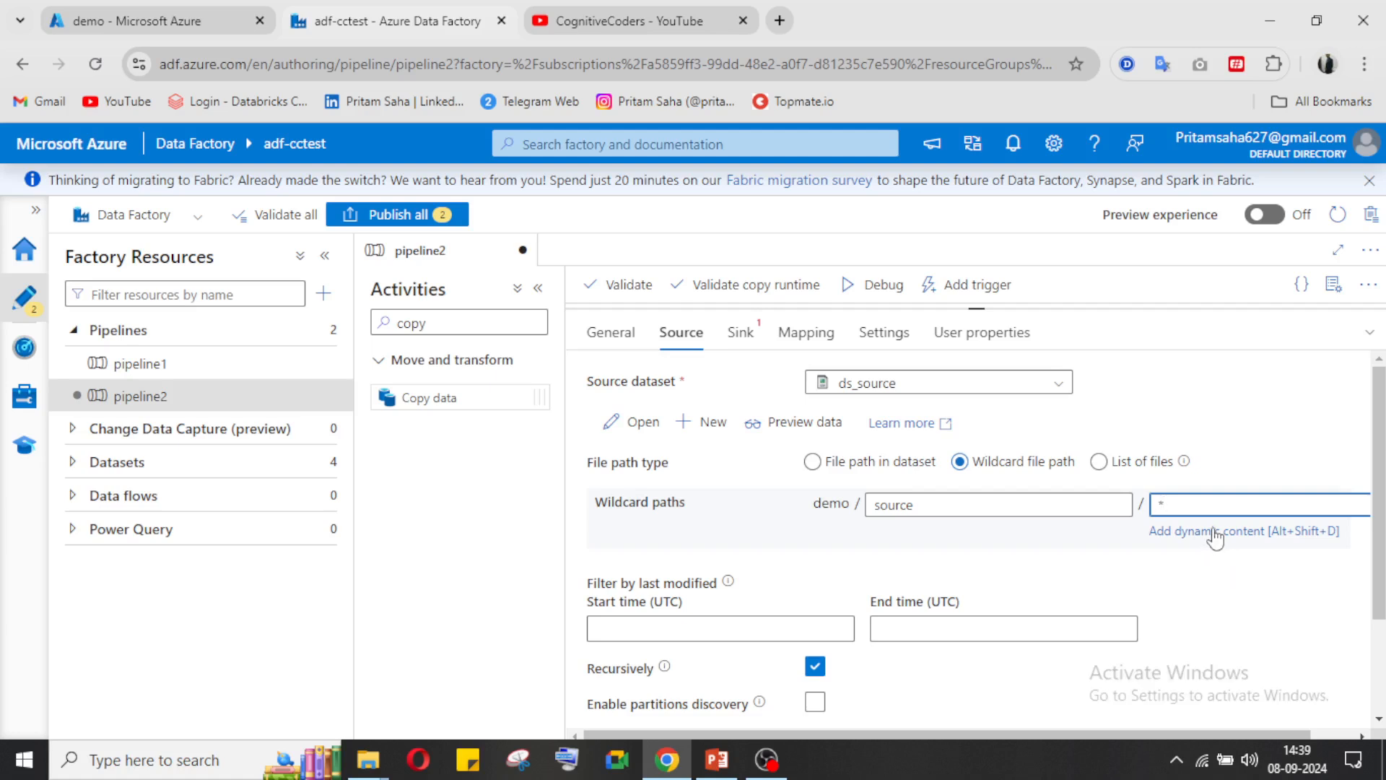
drag(977, 736, 1132, 730)
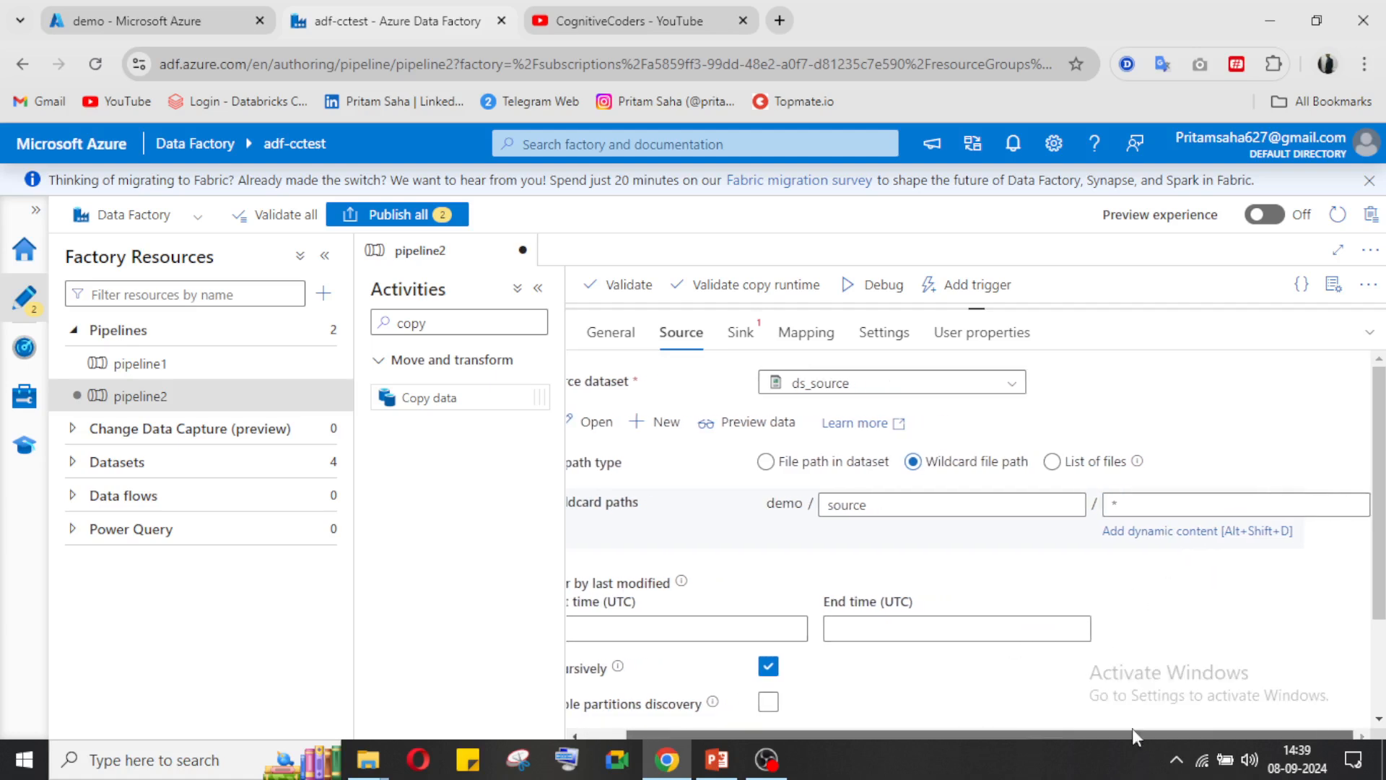
click(1177, 533)
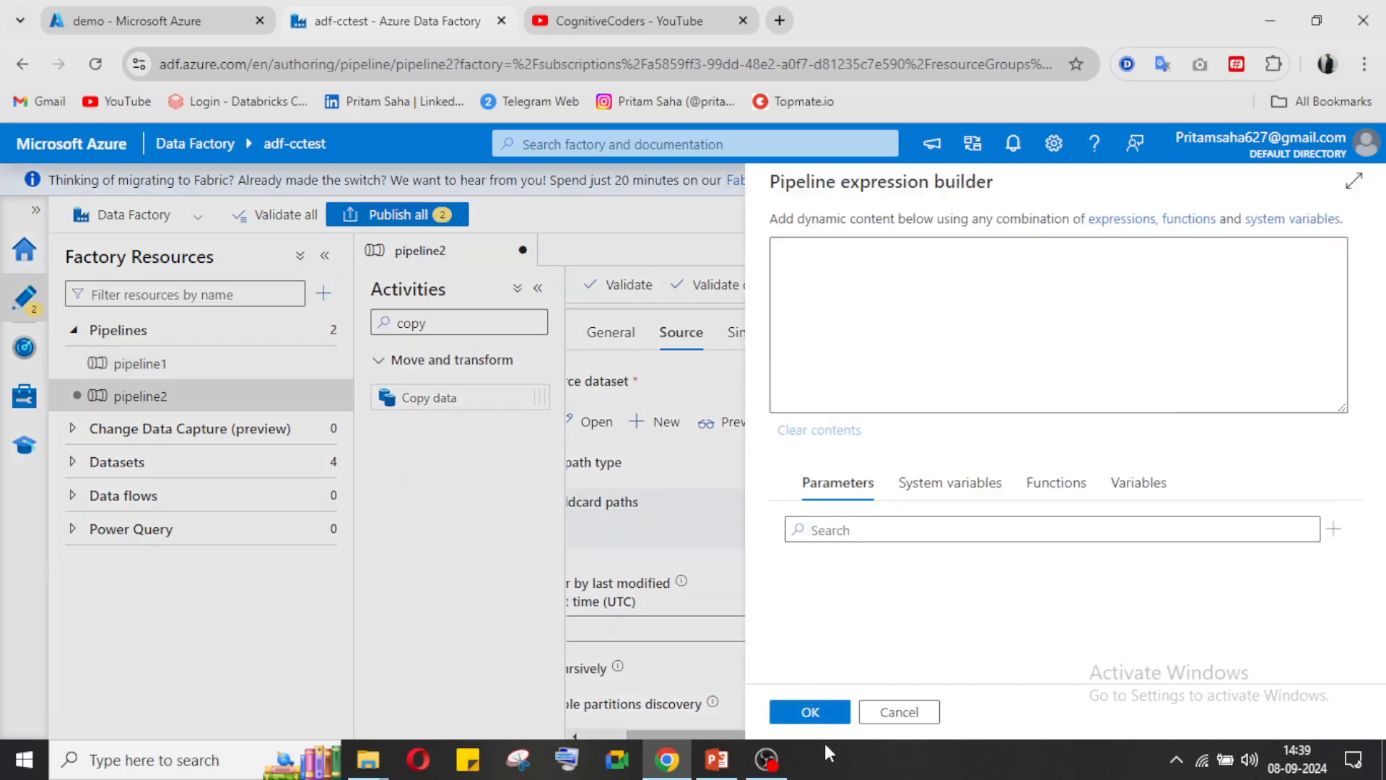
click(899, 712)
click(1154, 493)
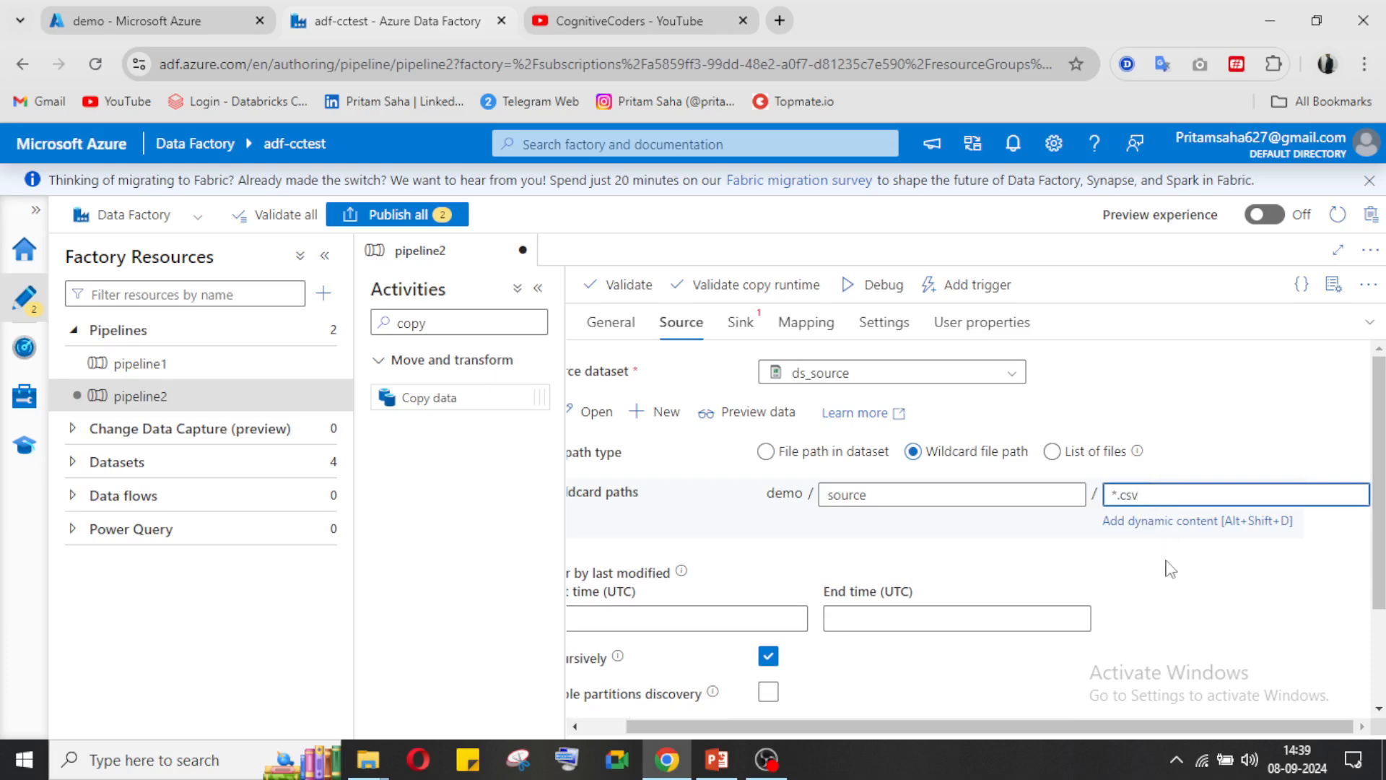
click(1221, 581)
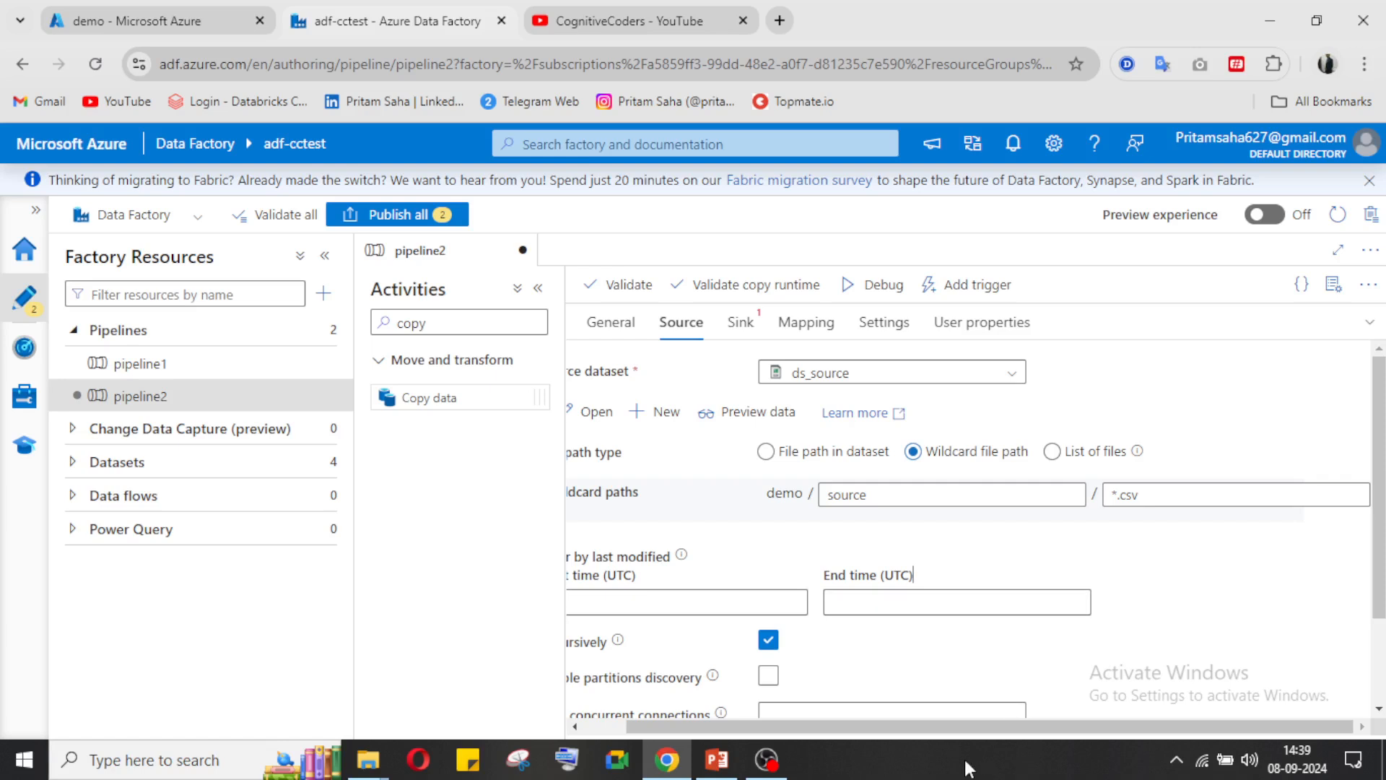
drag(950, 728, 730, 725)
drag(899, 733, 832, 743)
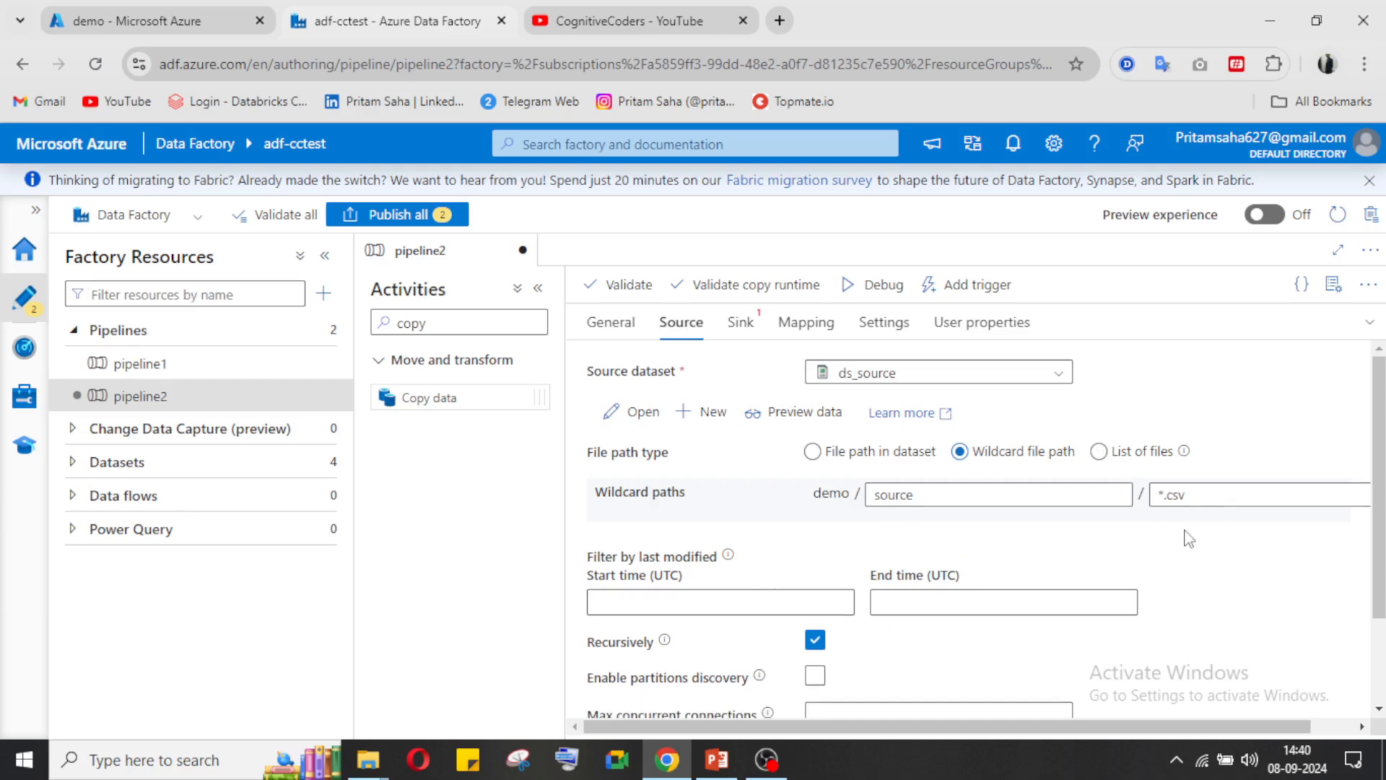
drag(1190, 538, 1207, 471)
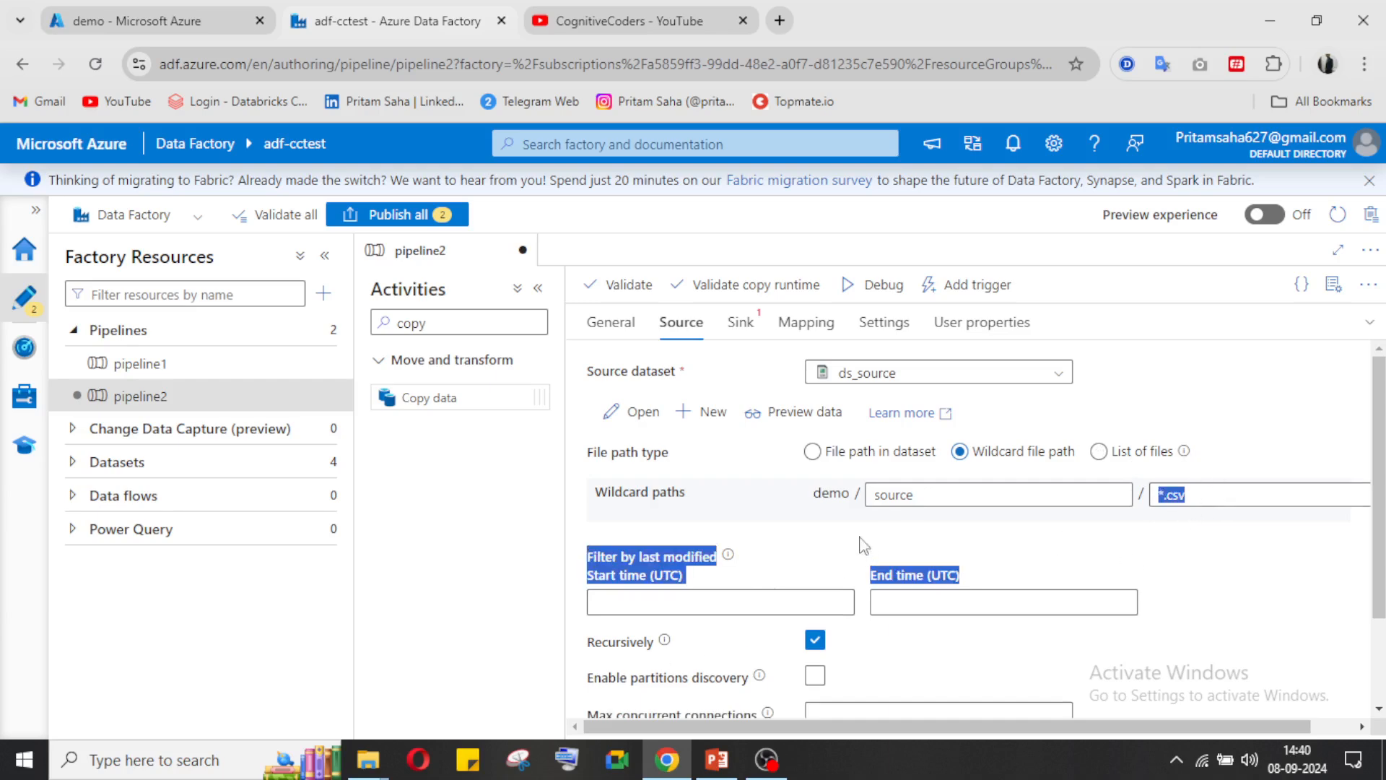
click(795, 541)
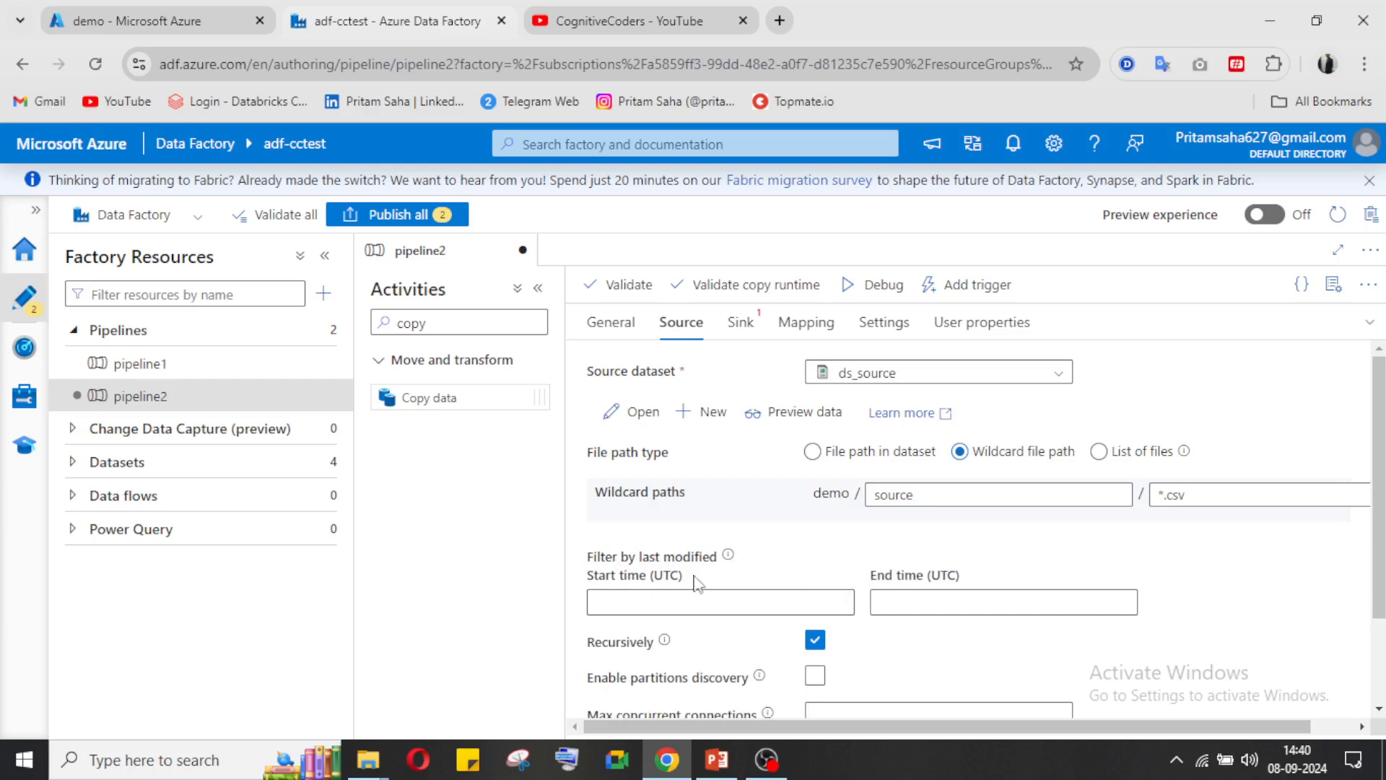
- Check the source files' modified dates in the demo container and set the last-modified filter's start time to 9/2/2024, 12:00:00 AM
click(665, 604)
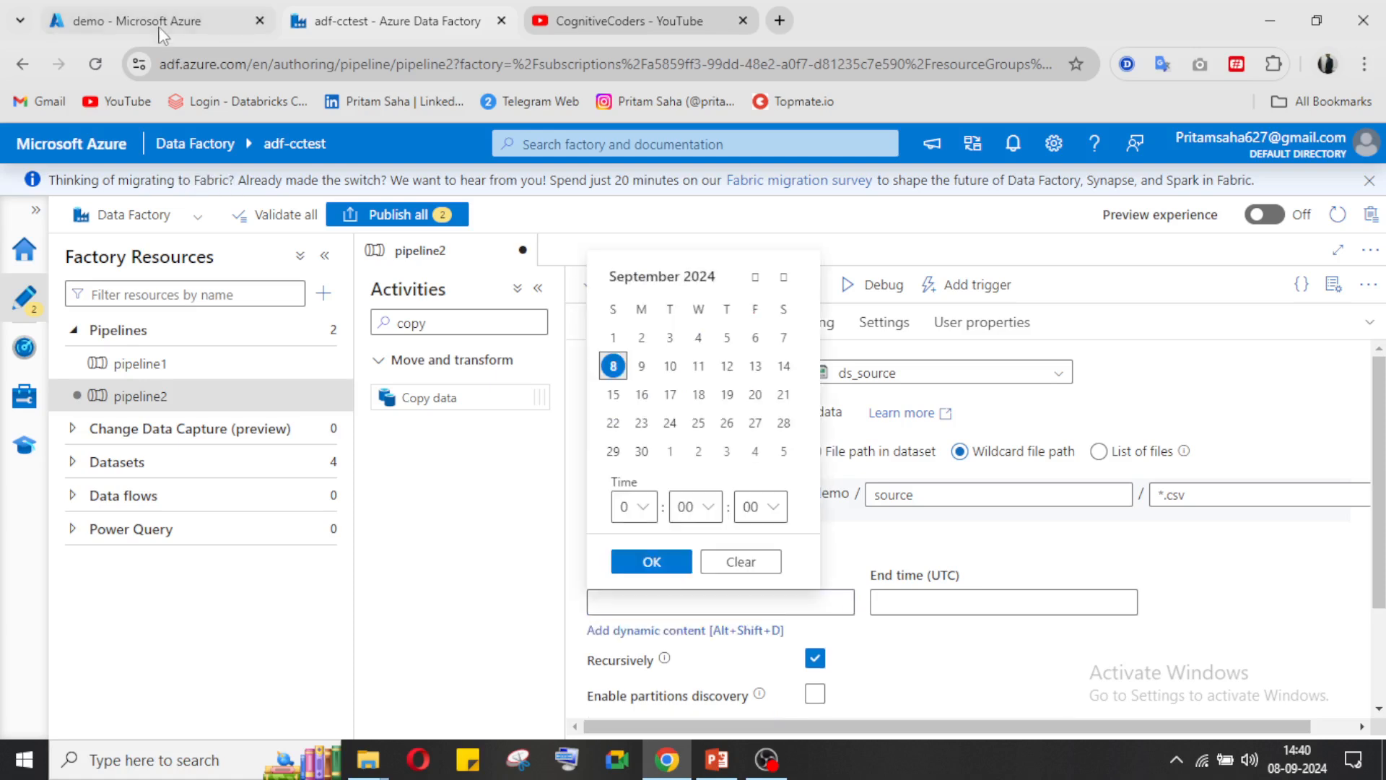
click(168, 29)
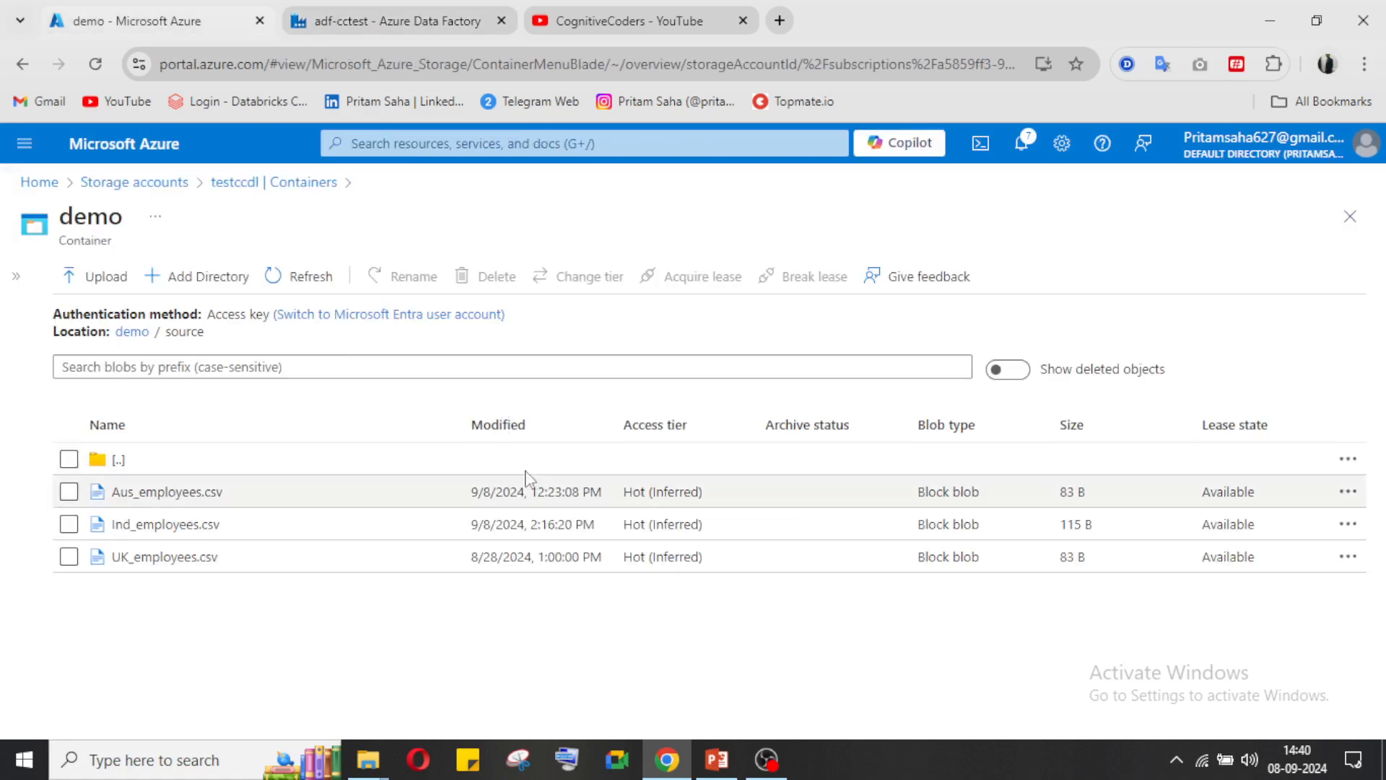
click(407, 22)
click(961, 547)
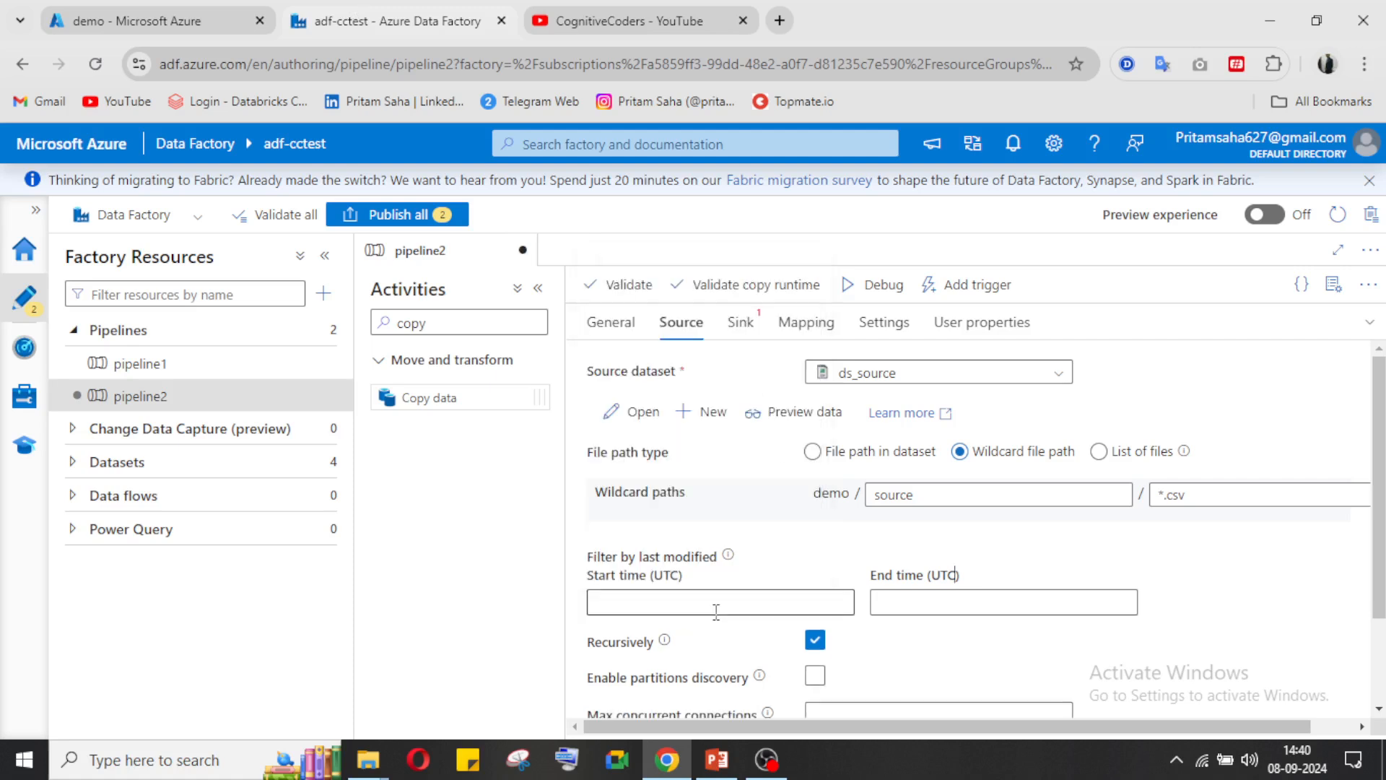
click(757, 602)
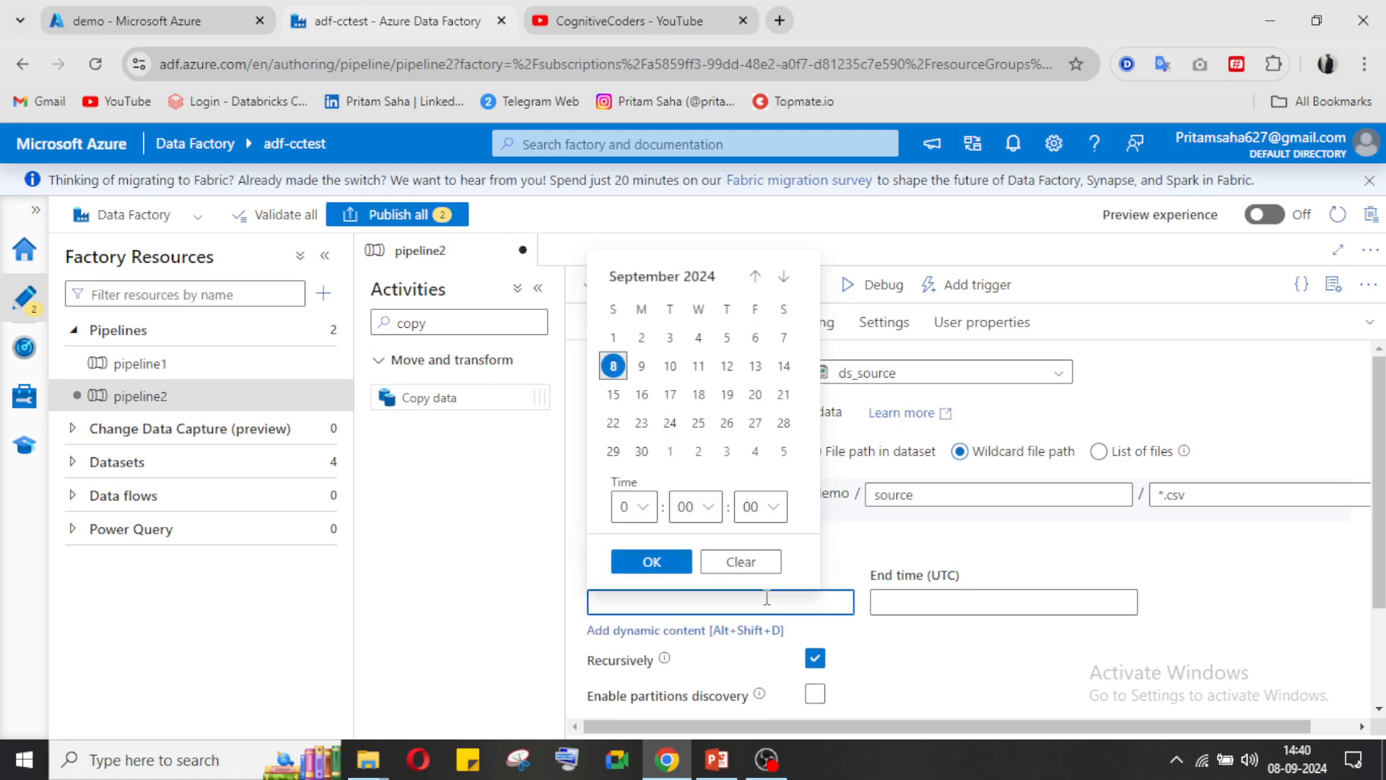
click(645, 343)
click(652, 562)
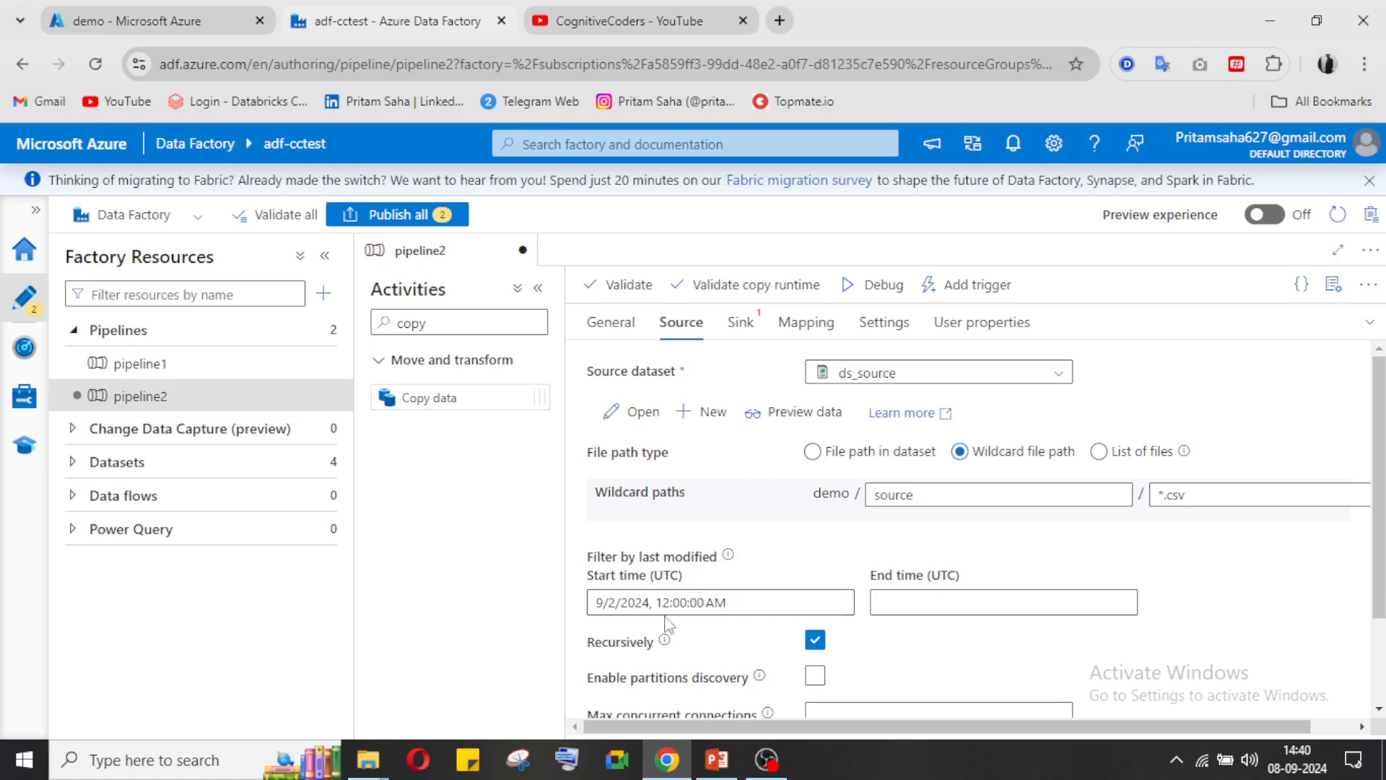
- Clear the start time of the last-modified filter
click(615, 604)
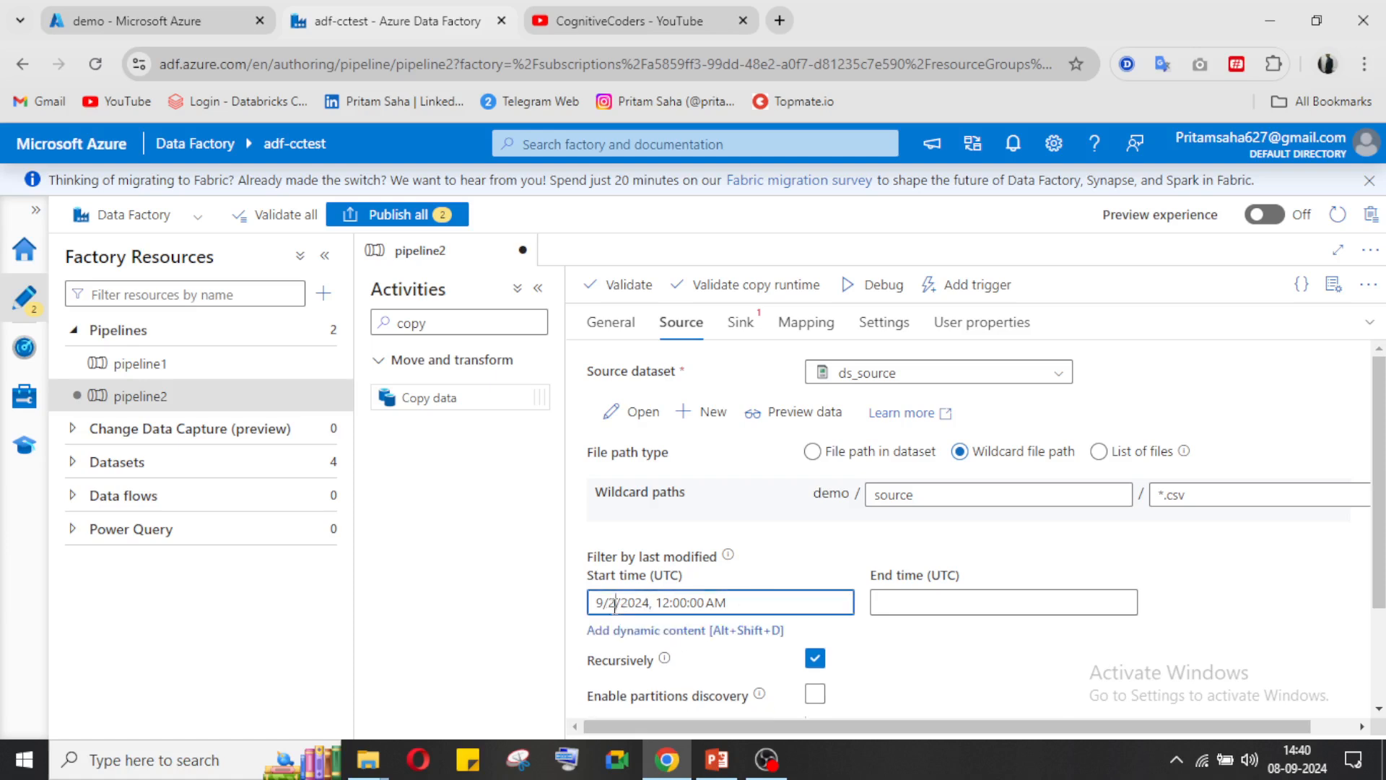
click(652, 611)
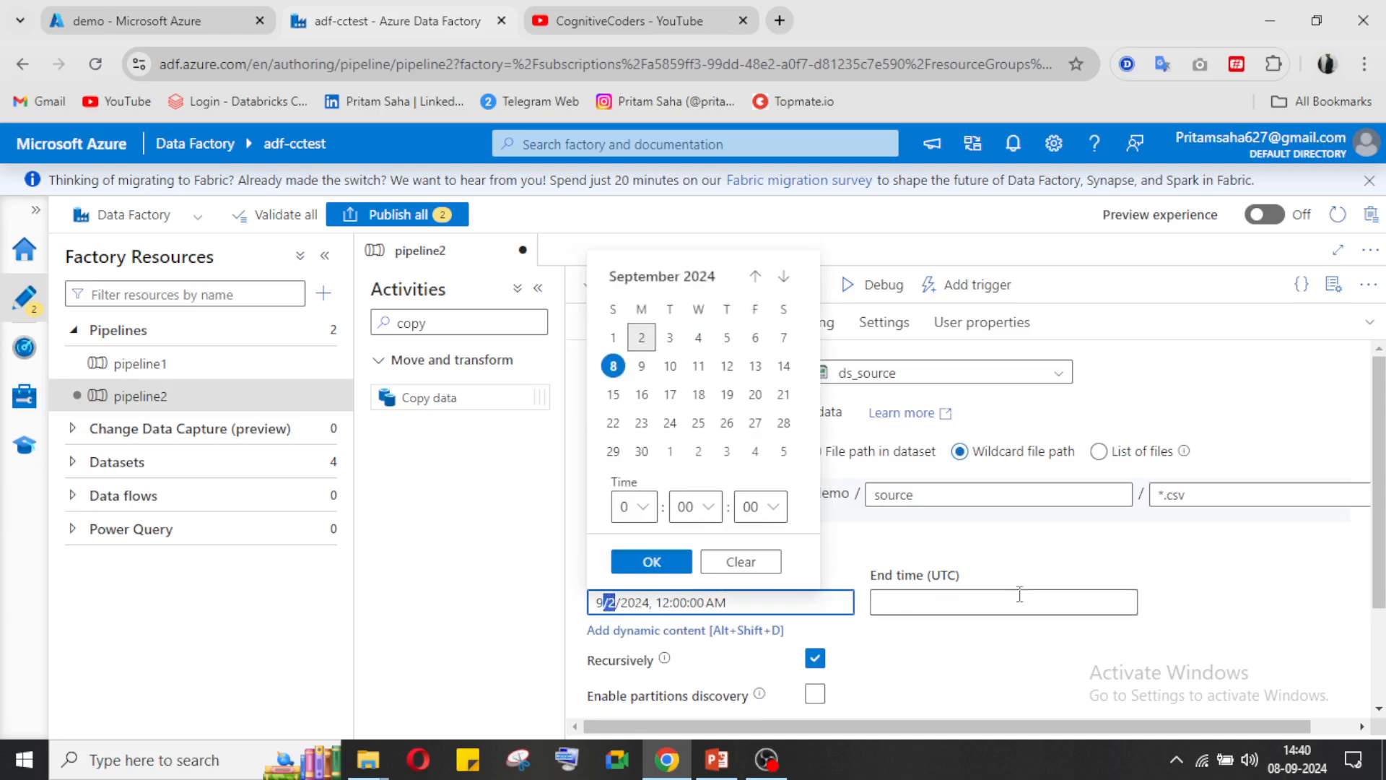
click(1098, 553)
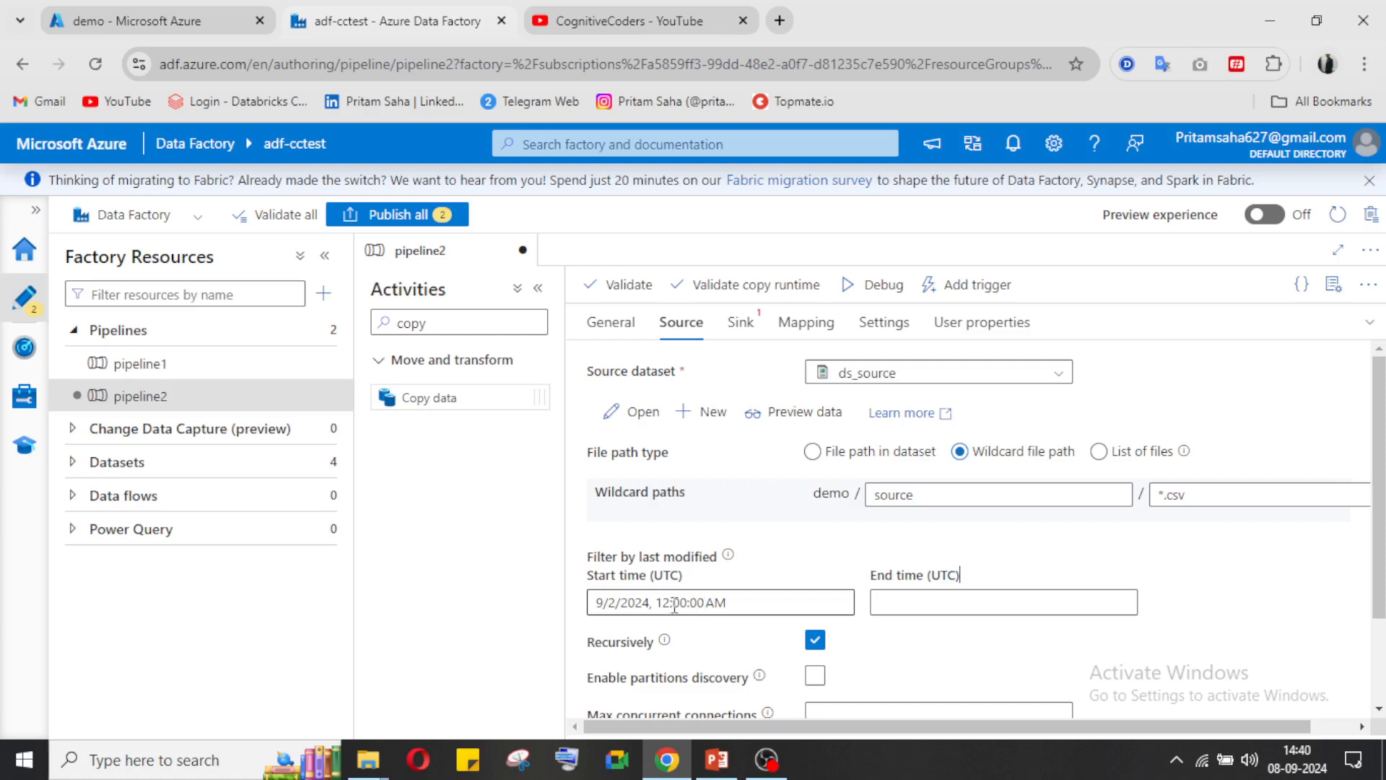
click(653, 604)
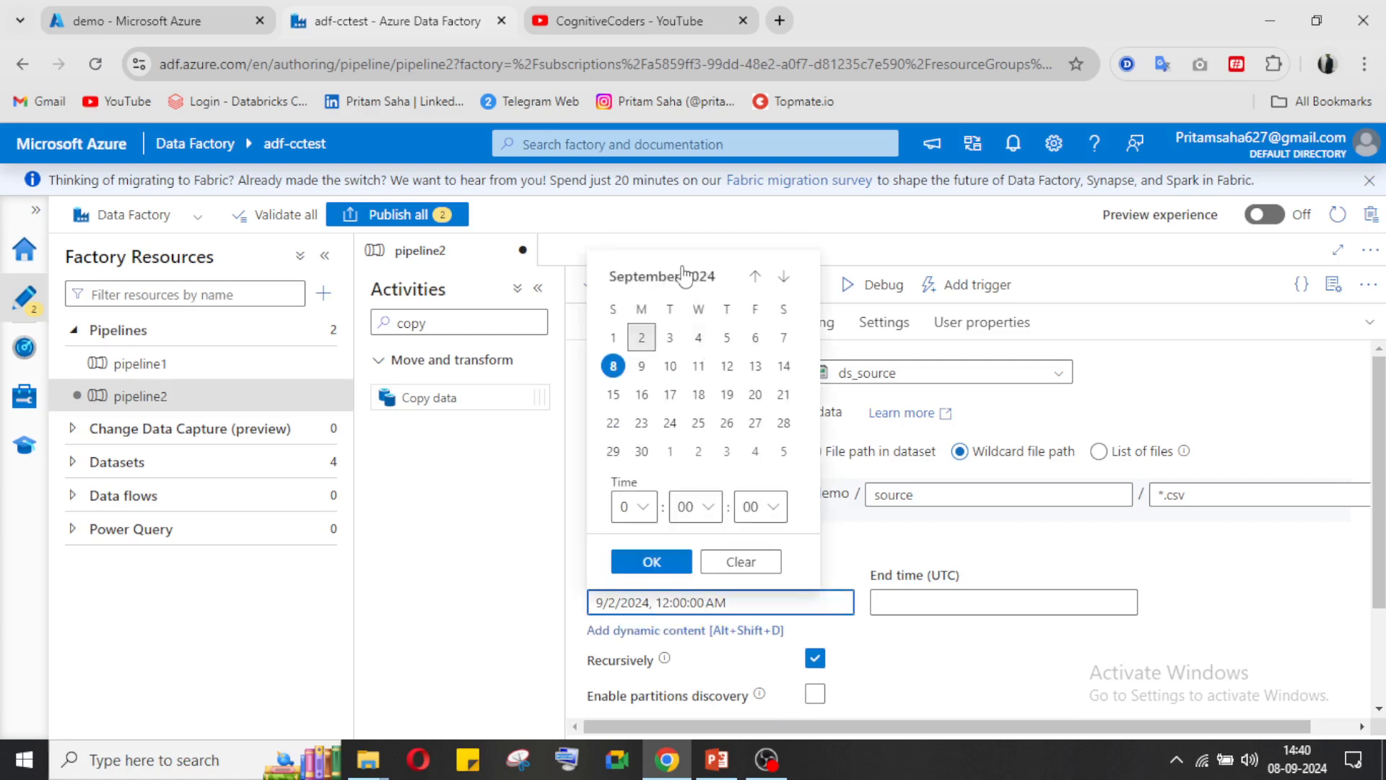
click(670, 337)
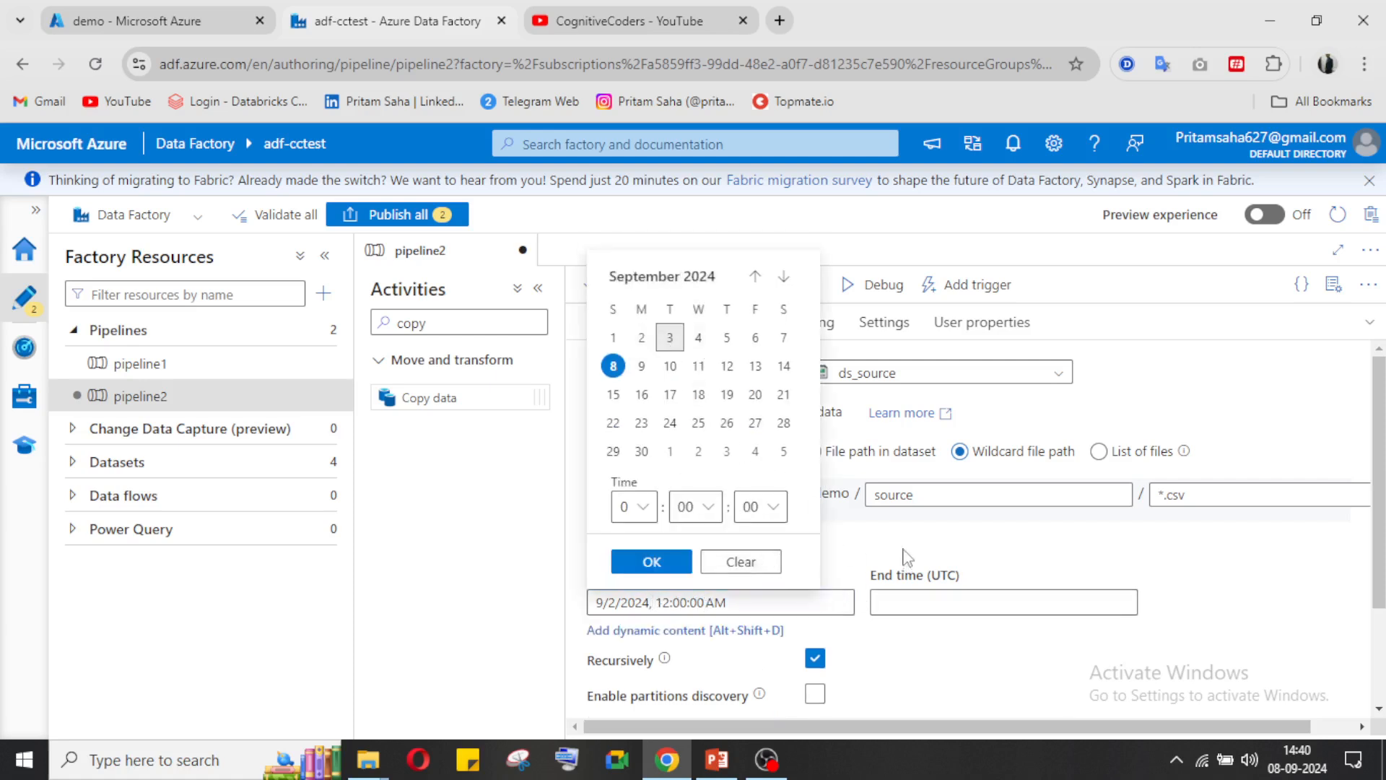
click(744, 562)
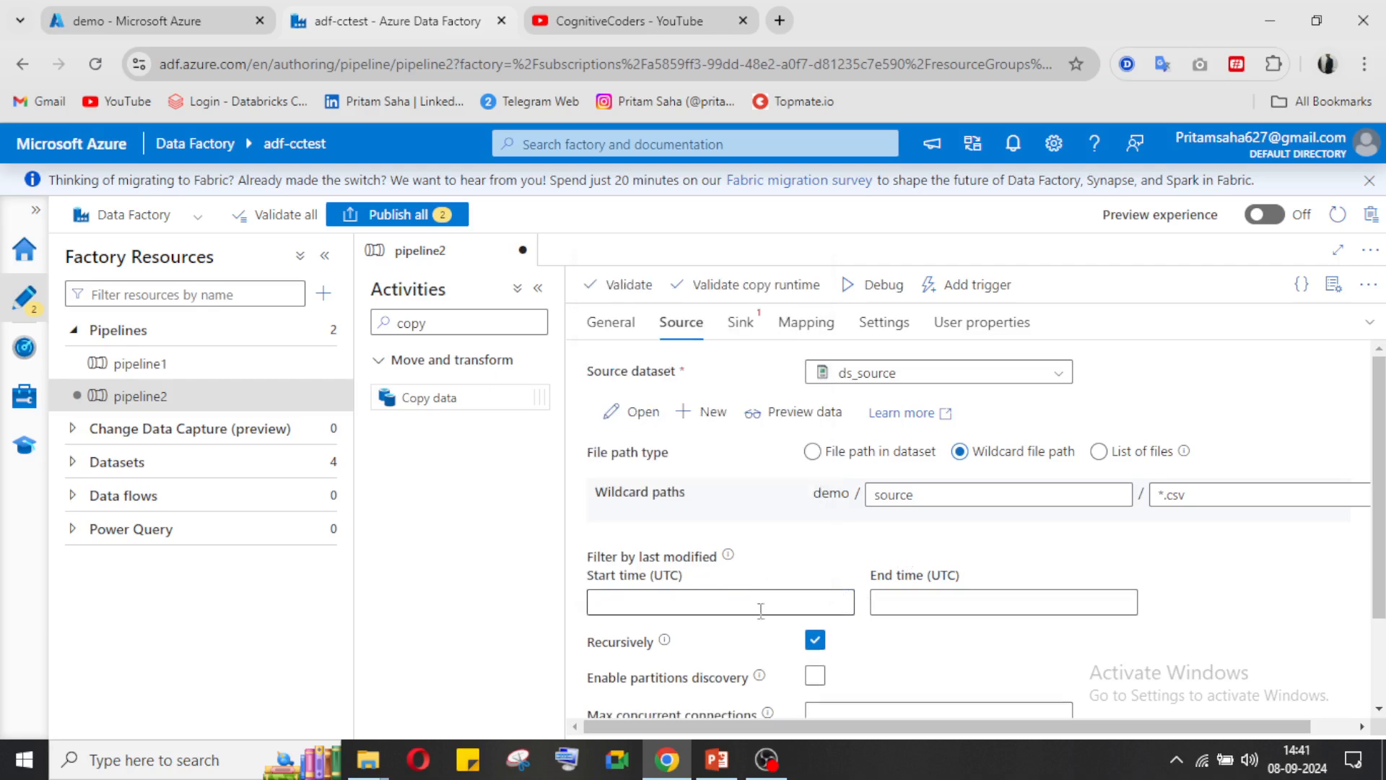
scroll(1033, 679, down, 2)
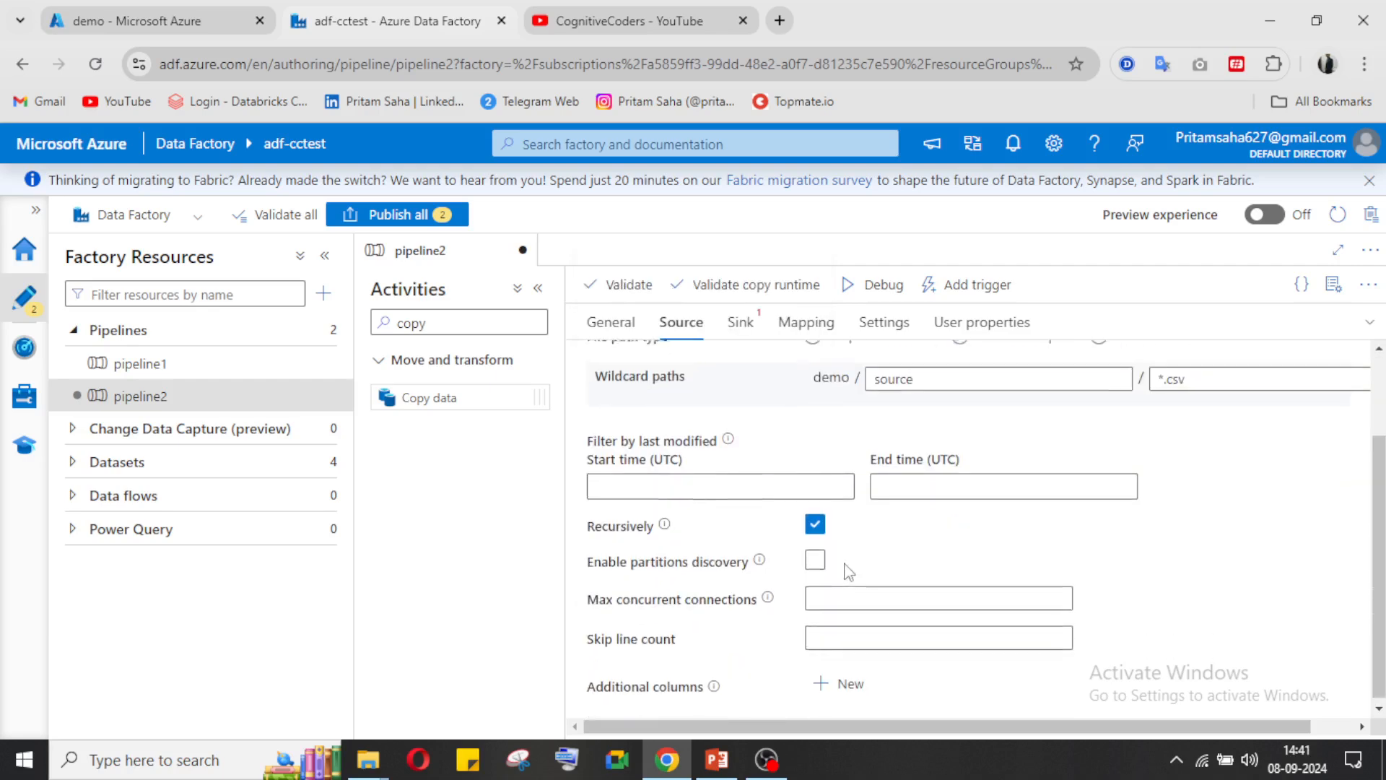
click(799, 484)
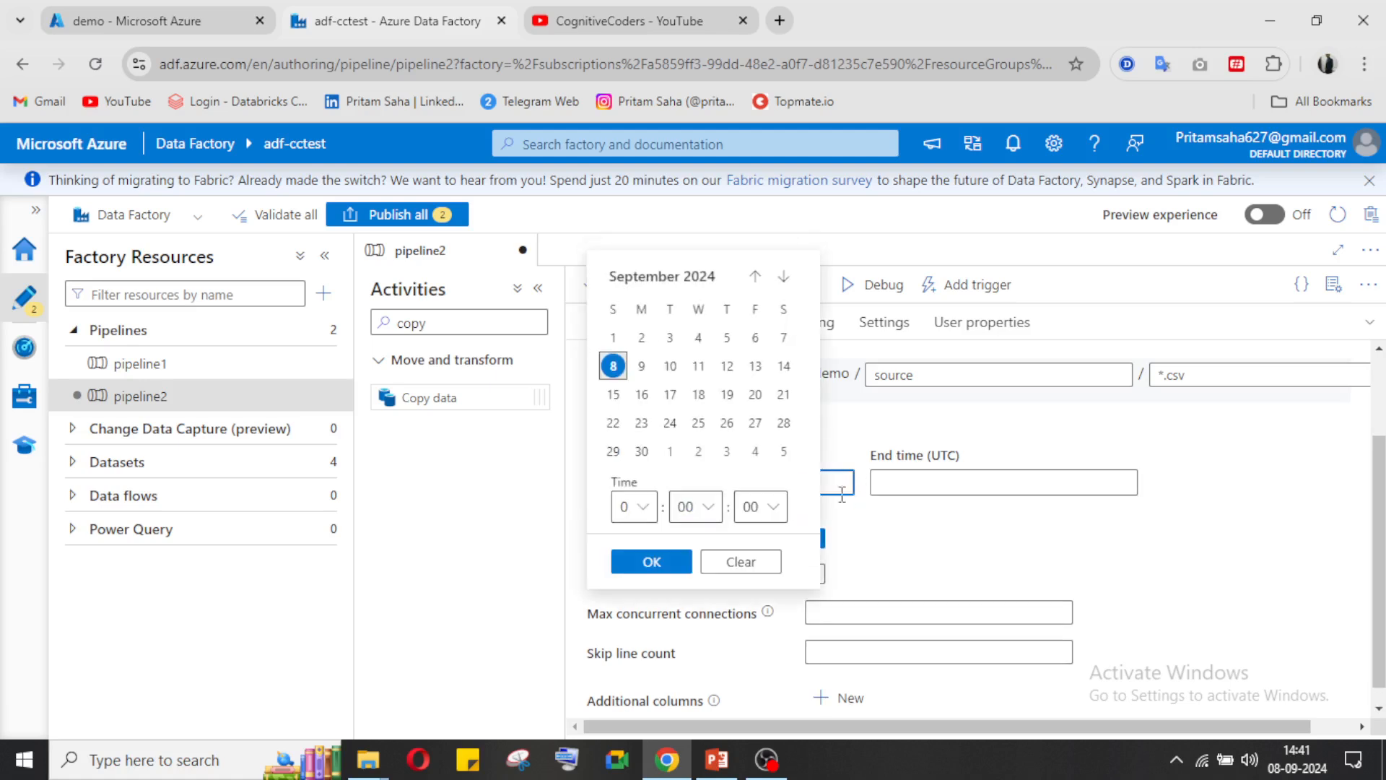
click(906, 533)
click(666, 486)
click(900, 555)
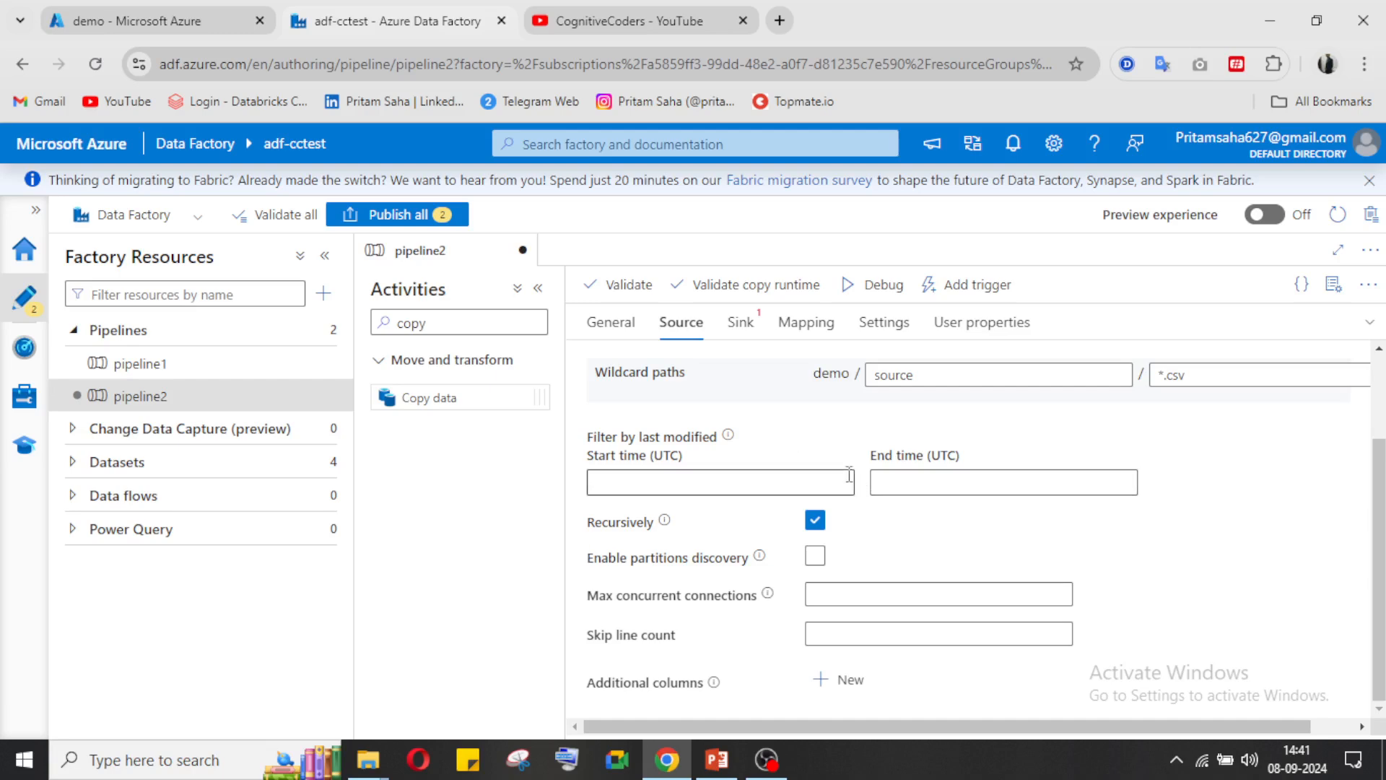
click(649, 476)
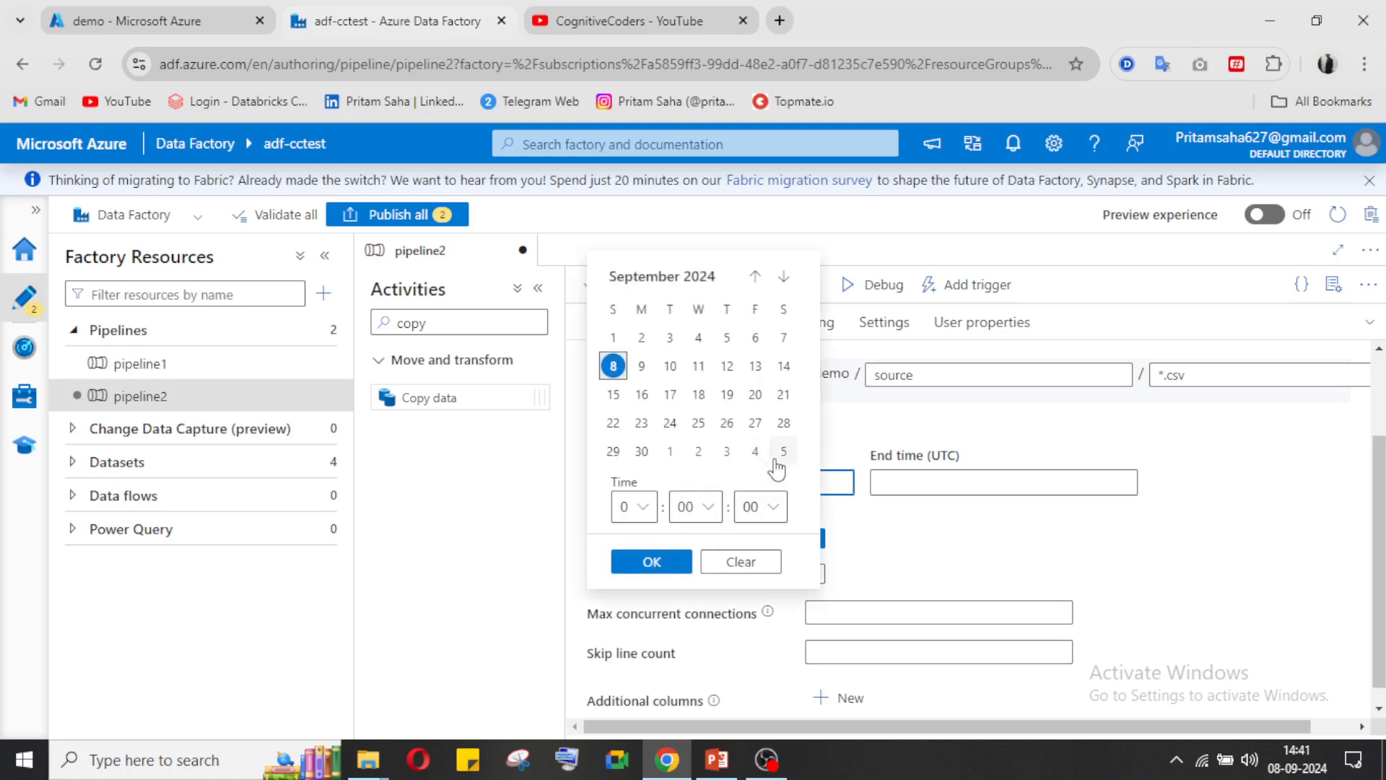
text(@)
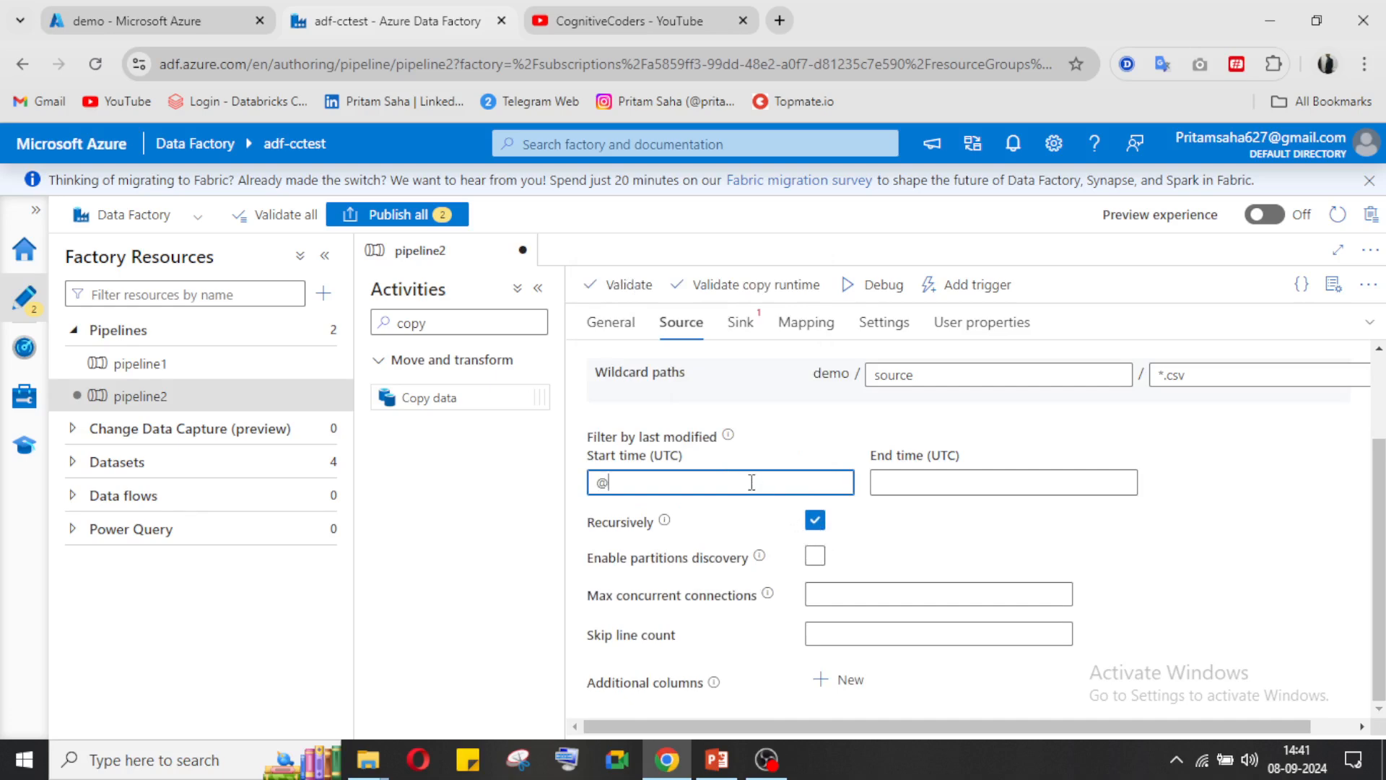
click(721, 503)
click(721, 480)
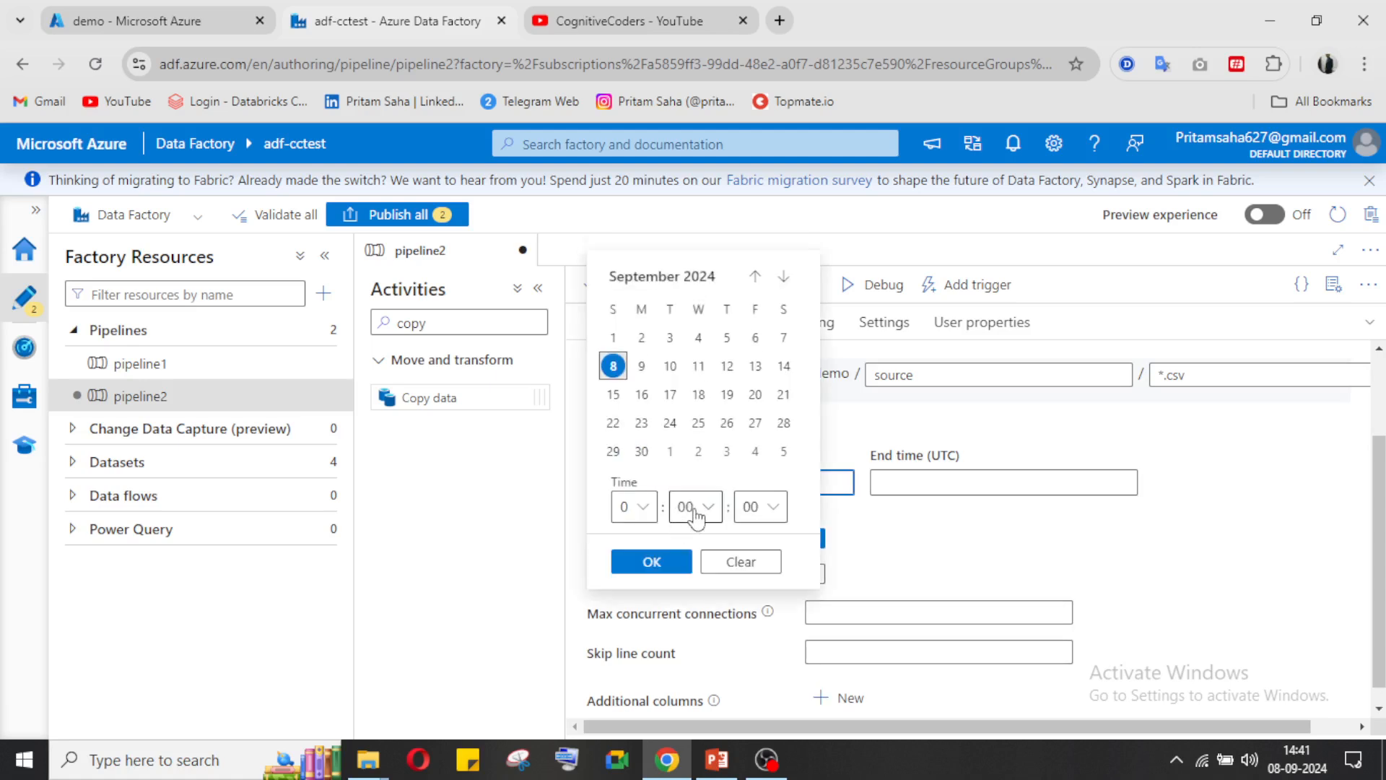
click(894, 529)
click(767, 760)
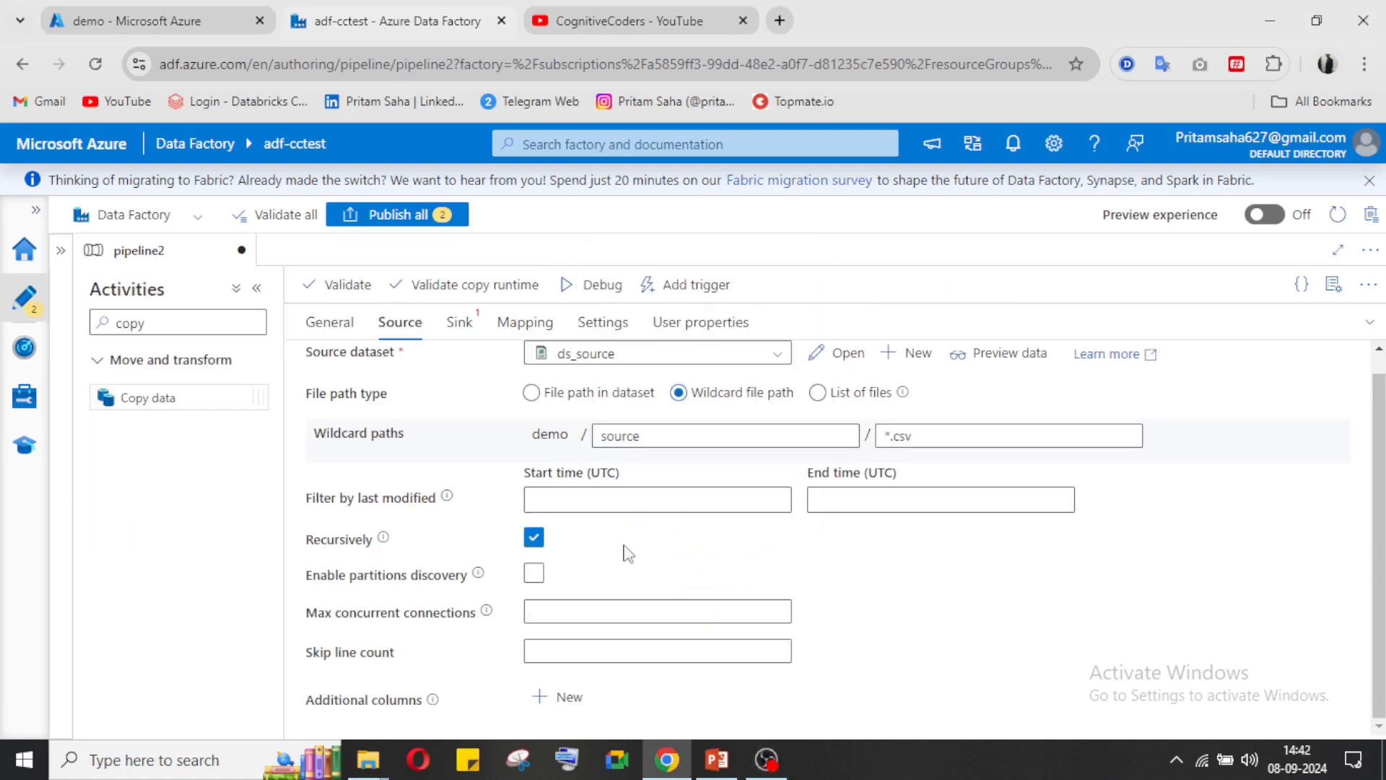
- Open the dynamic content expression builder for the last-modified filter's start time and browse its system variables and functions
click(598, 505)
click(558, 529)
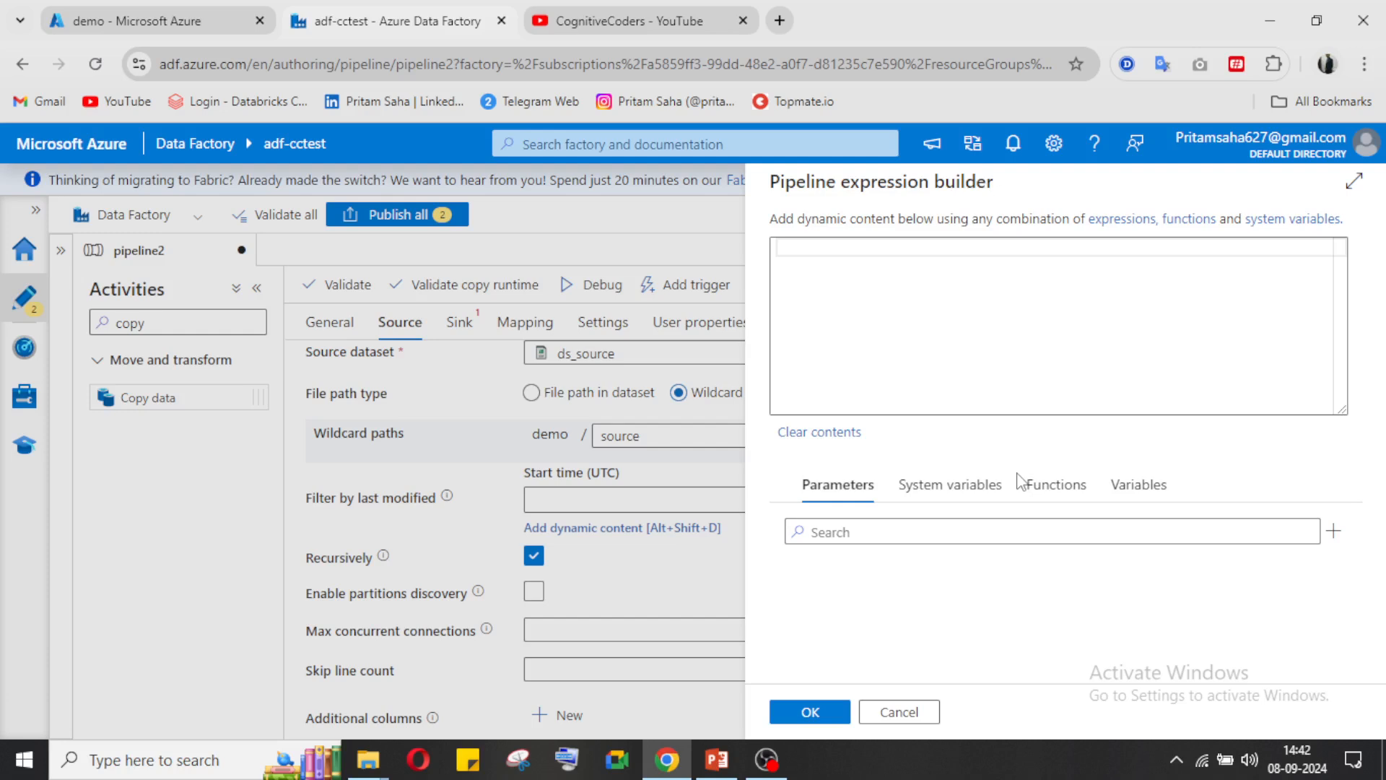
click(917, 532)
click(1069, 485)
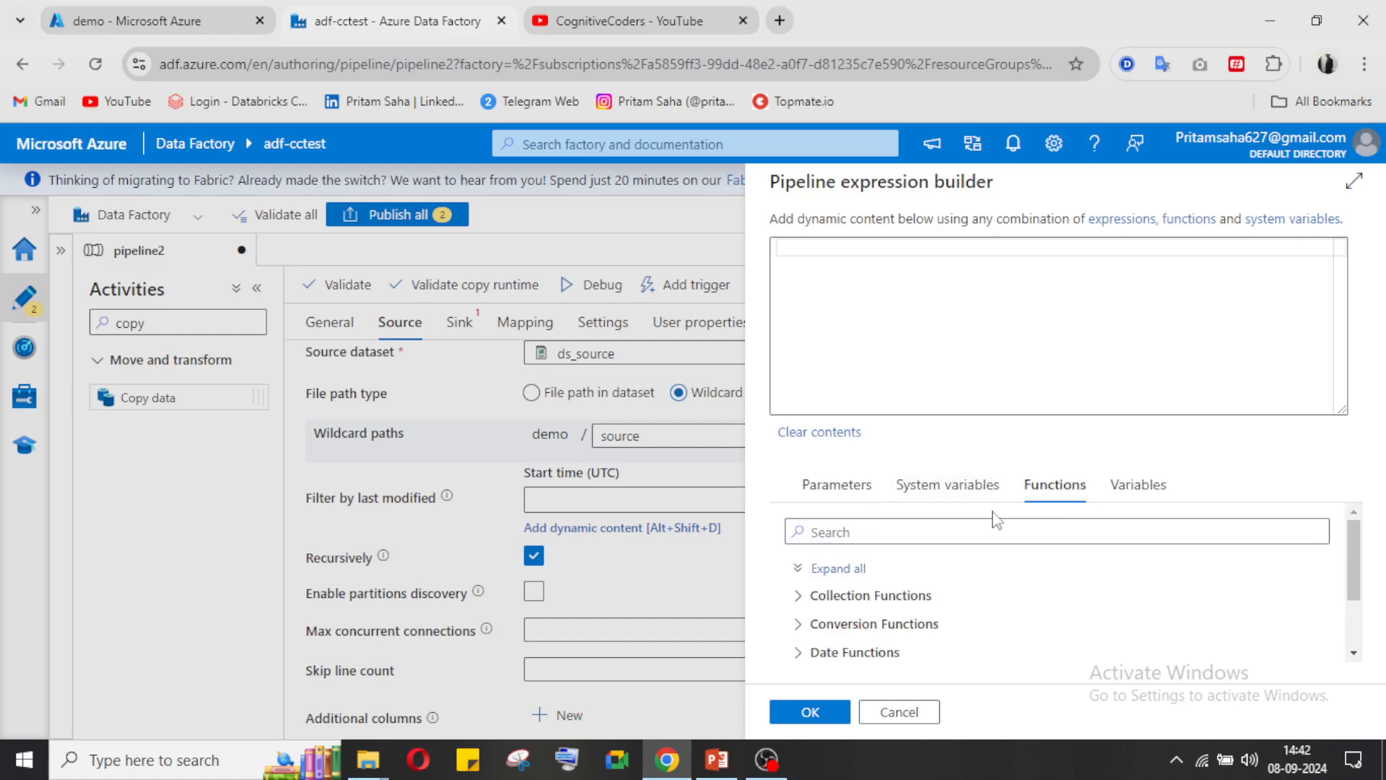
scroll(957, 532, down, 2)
click(910, 485)
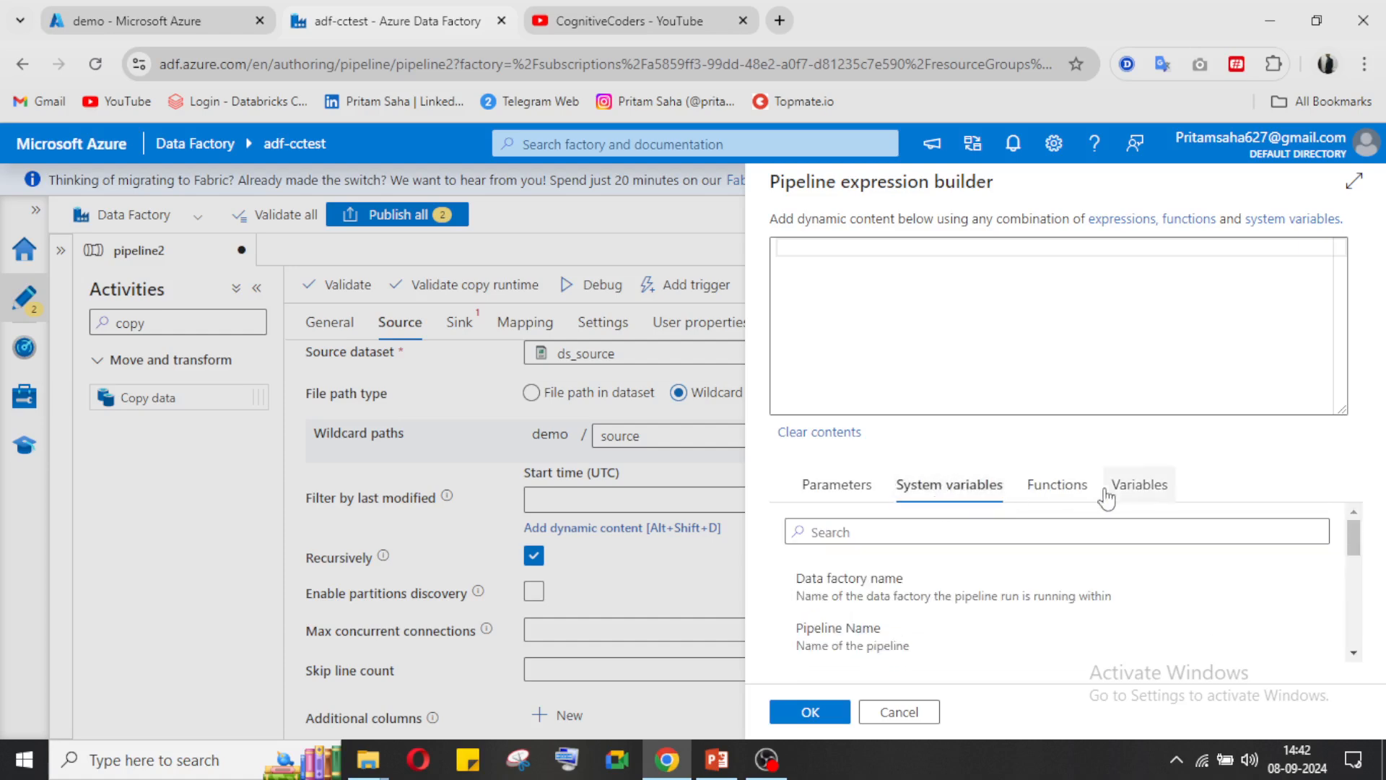
scroll(1000, 587, down, 2)
scroll(990, 570, down, 2)
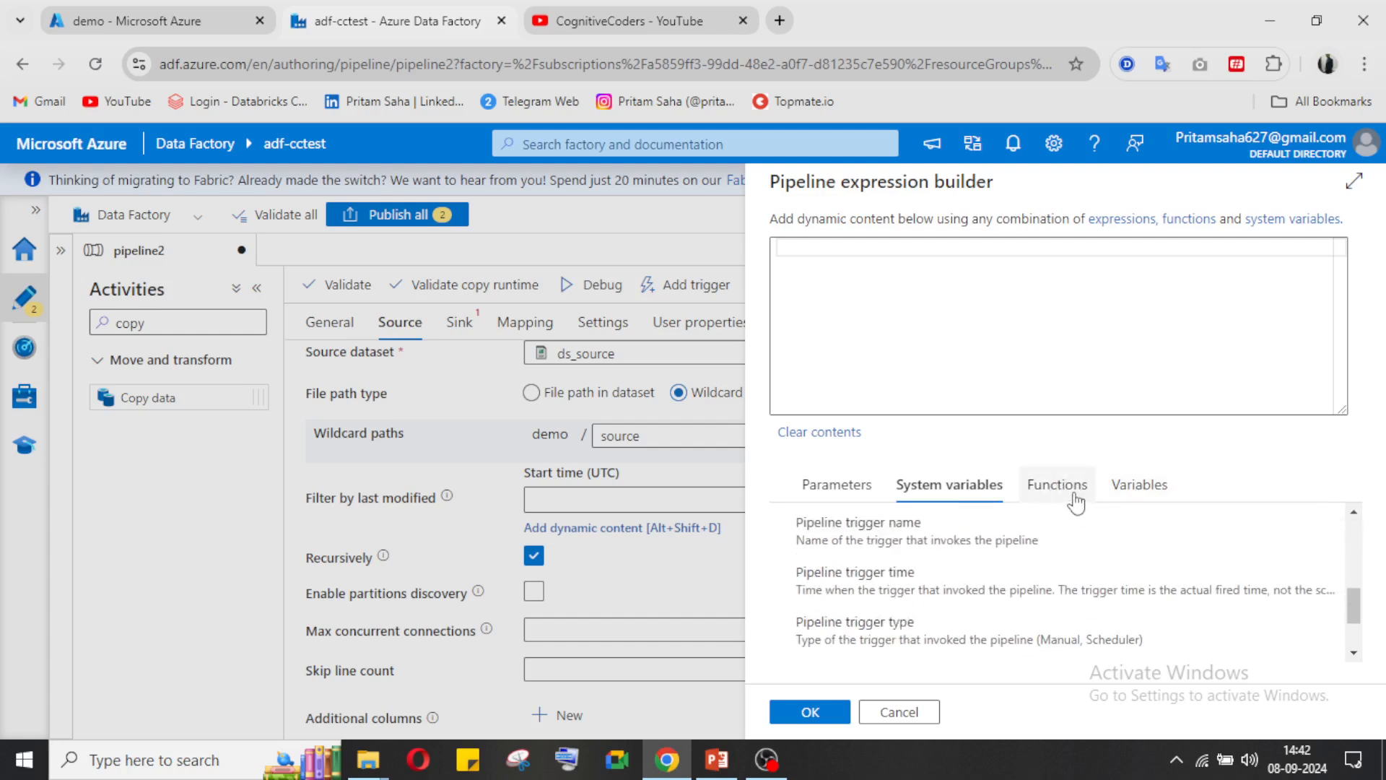
click(1072, 491)
click(944, 303)
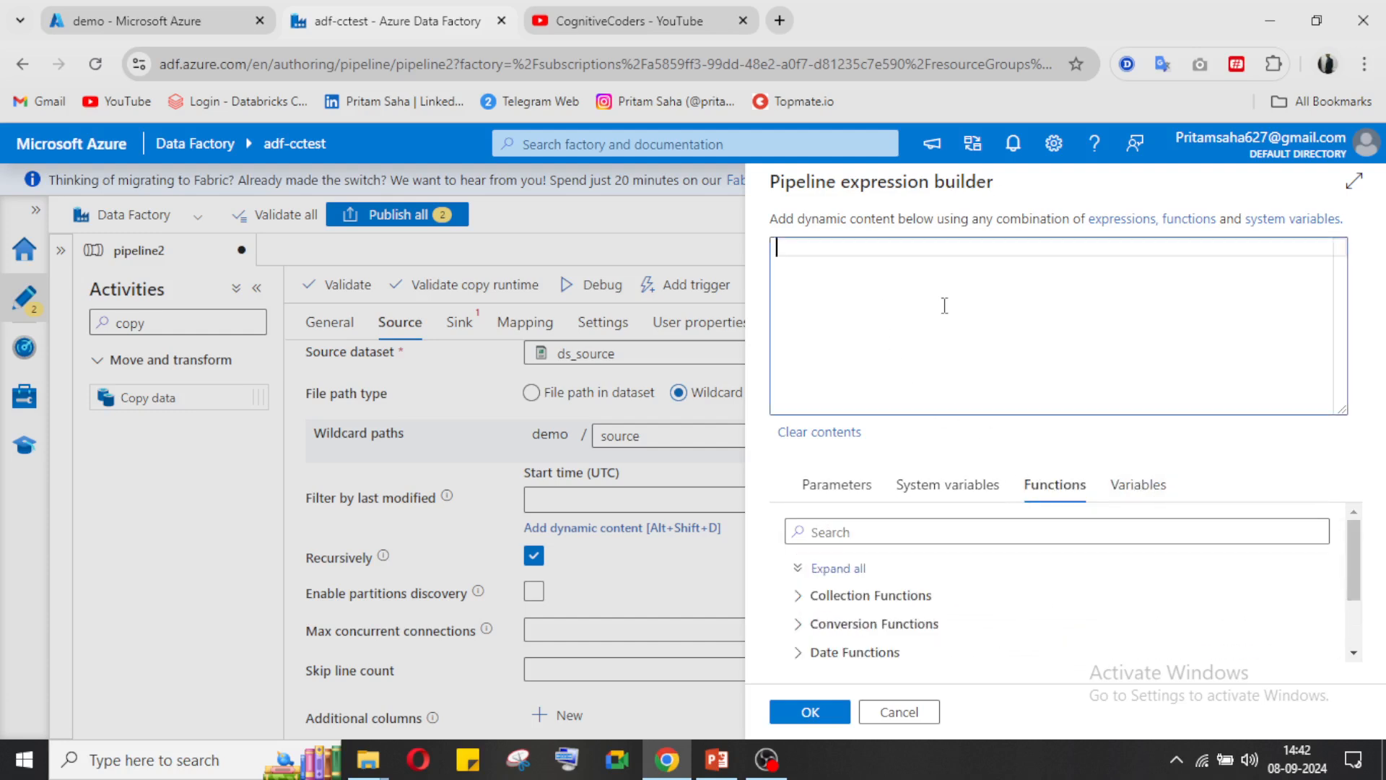
click(798, 595)
click(797, 596)
click(899, 346)
text(@add)
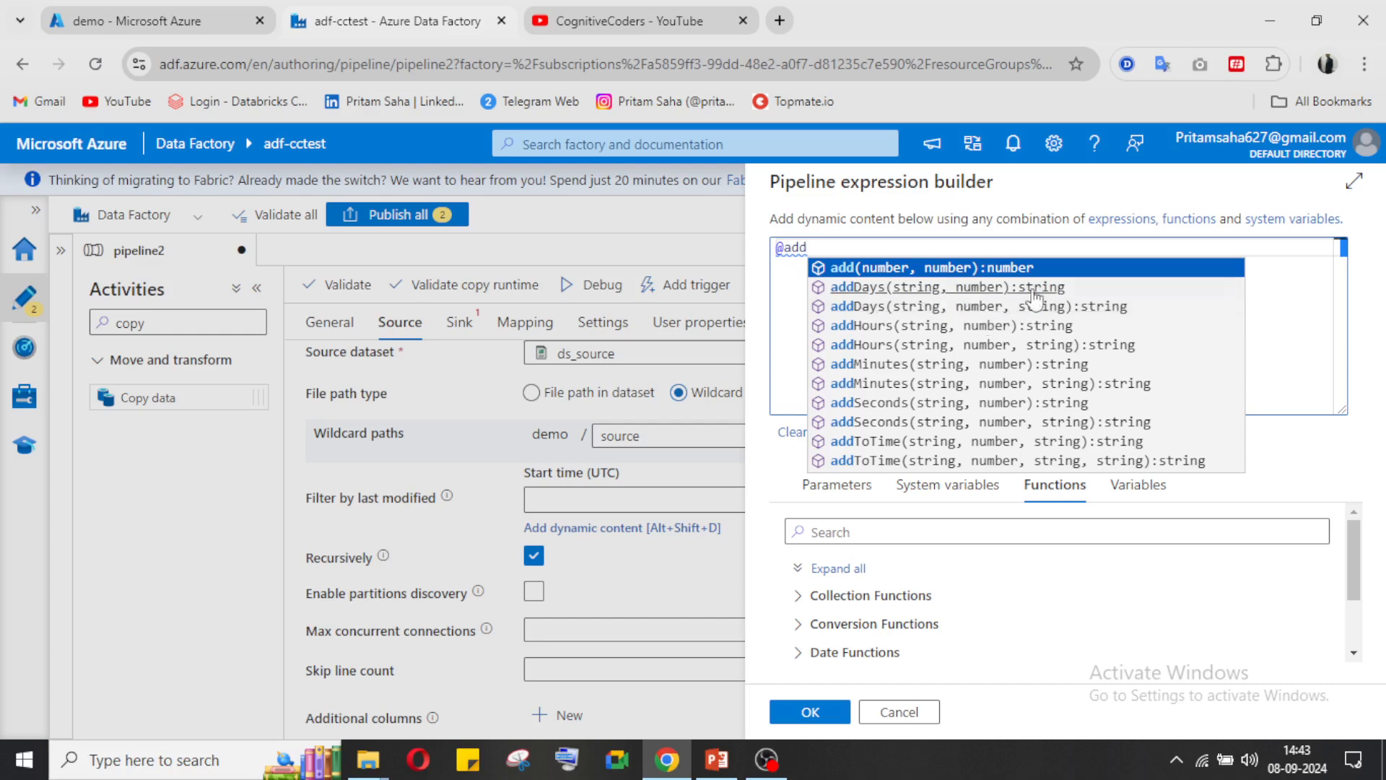
click(952, 290)
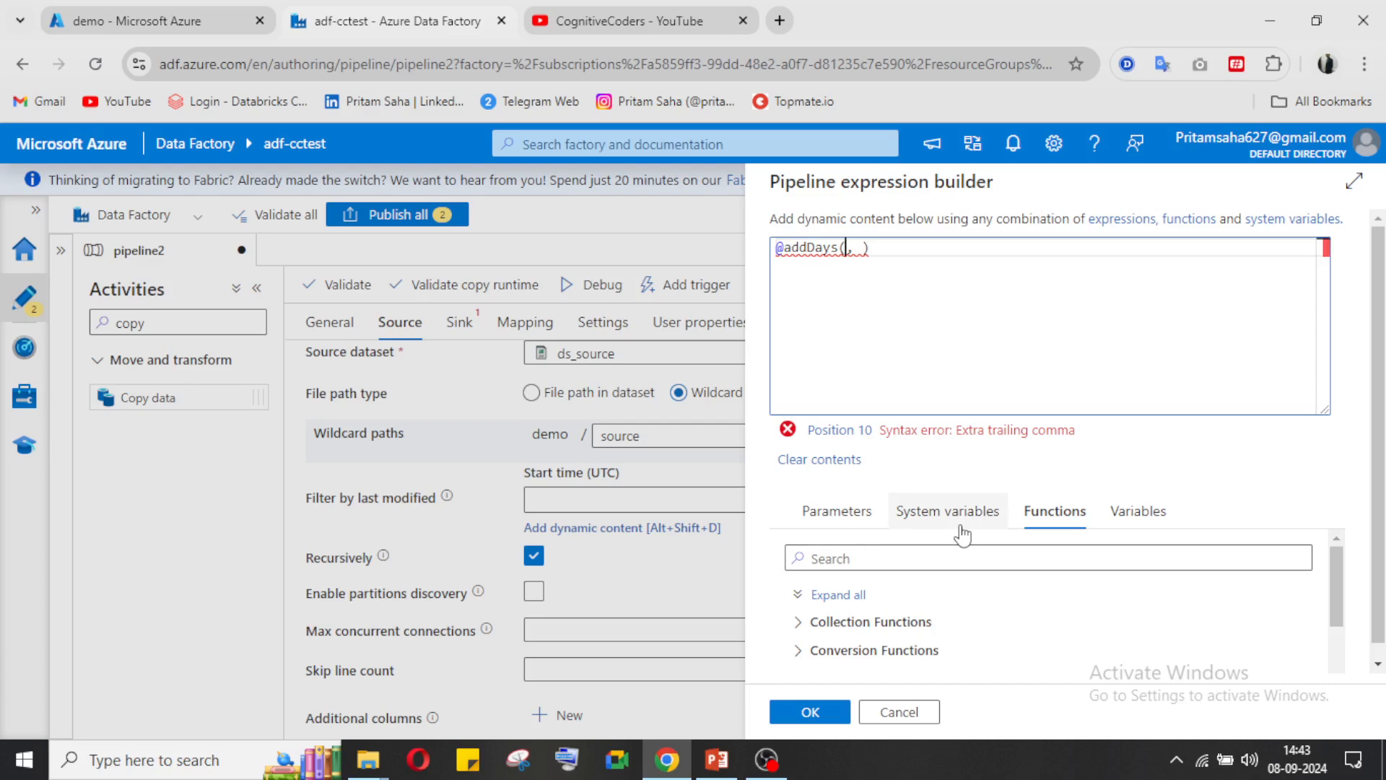
text(utc)
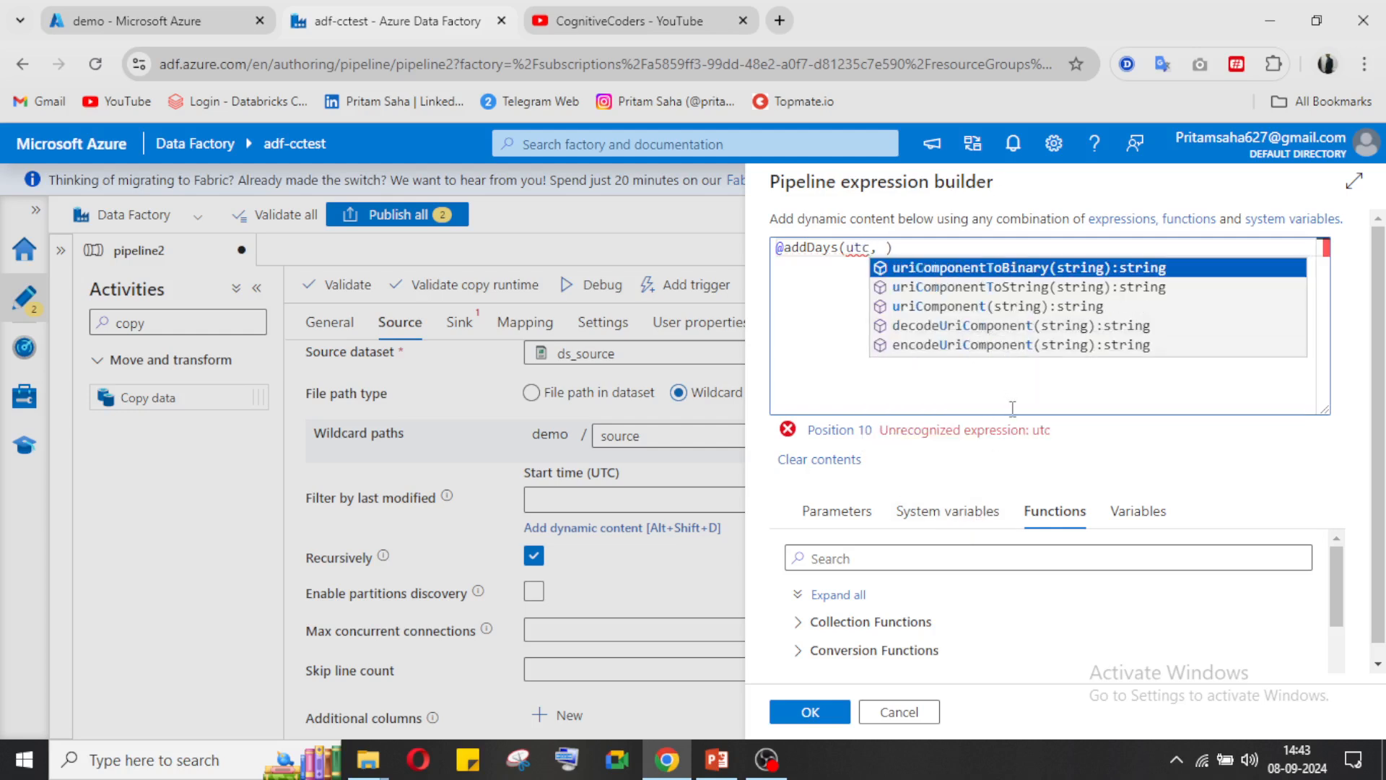
text(no)
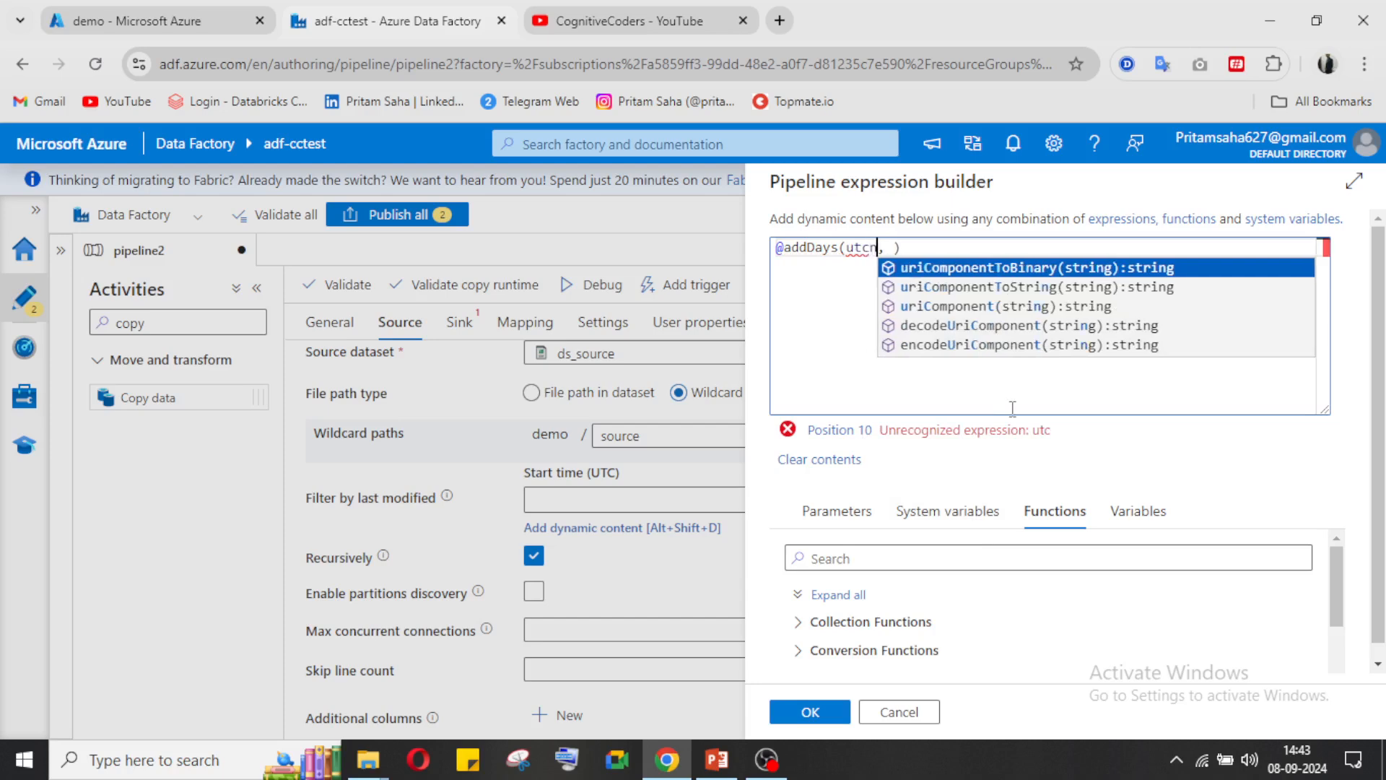
text(w())
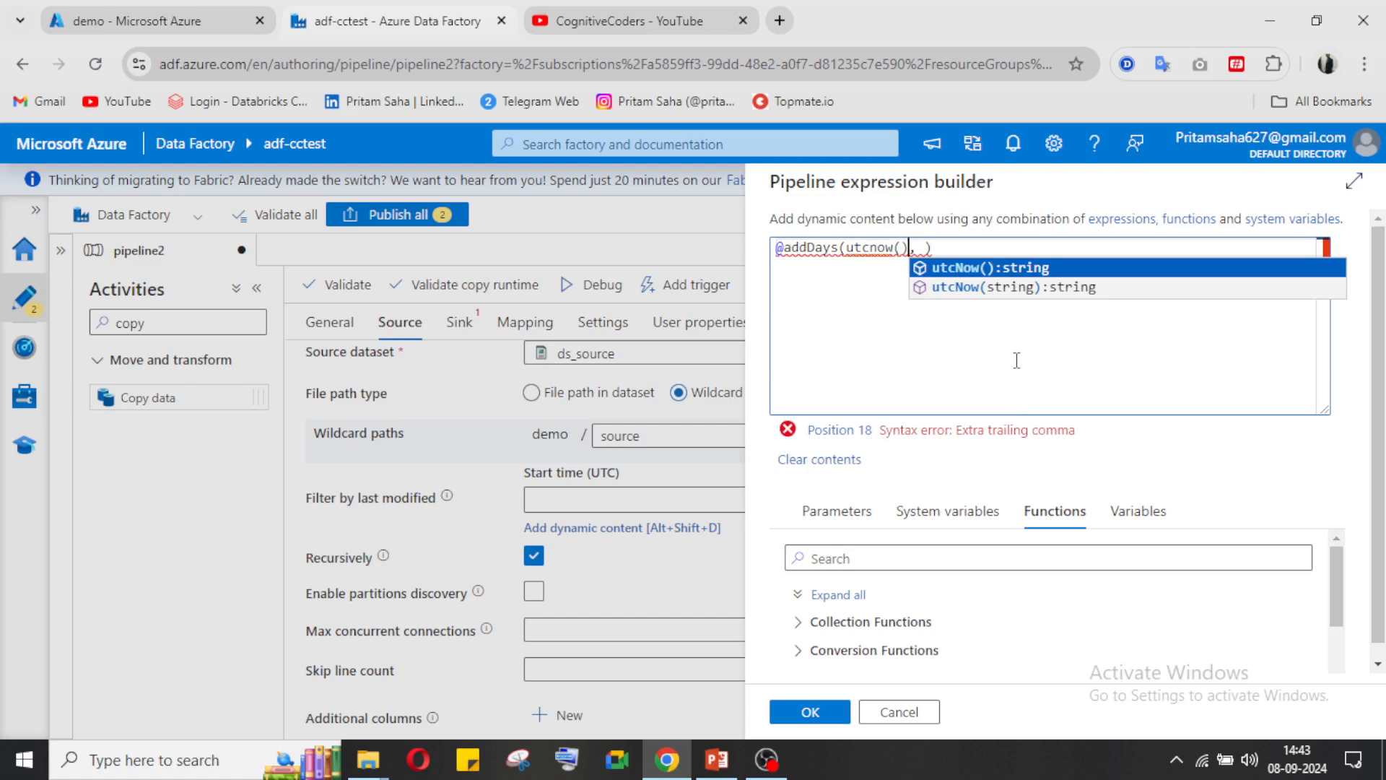
click(985, 268)
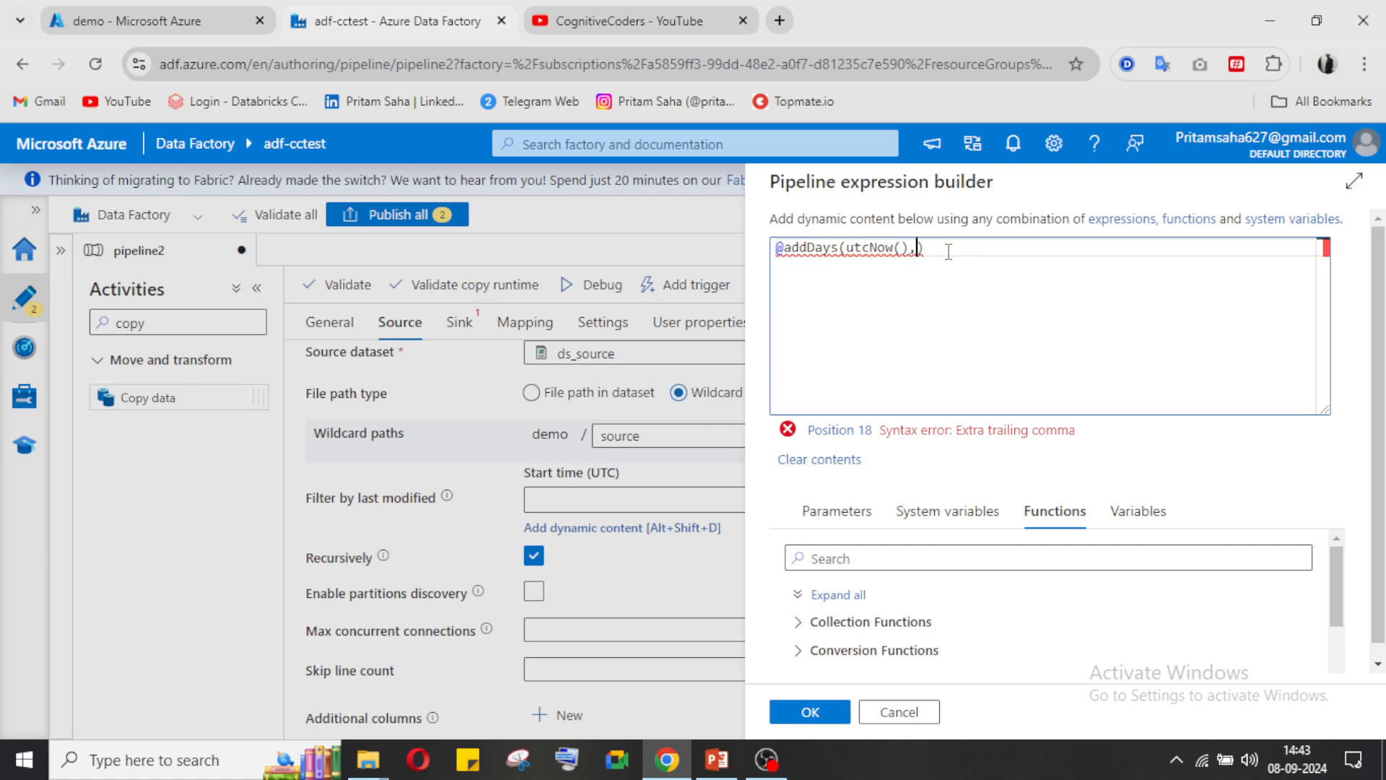
text(-7)
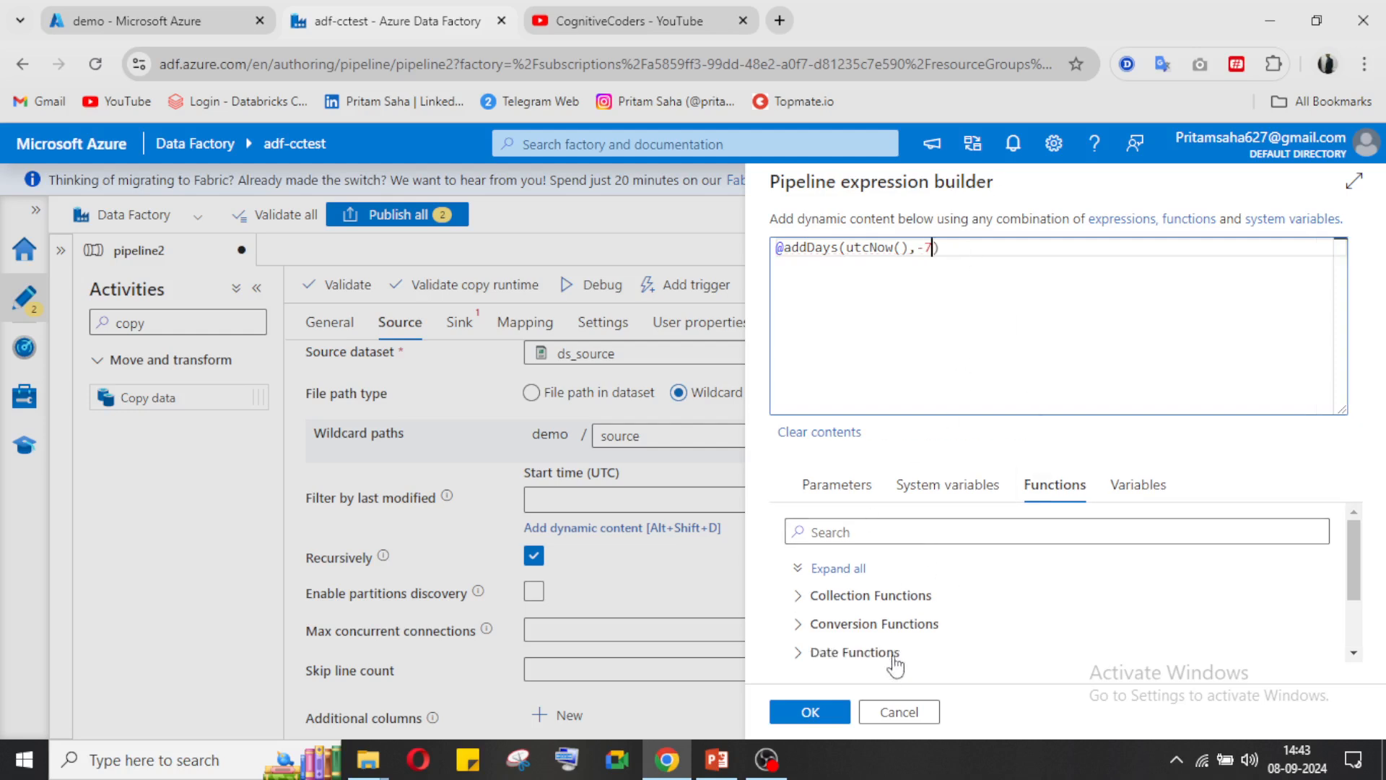
click(802, 712)
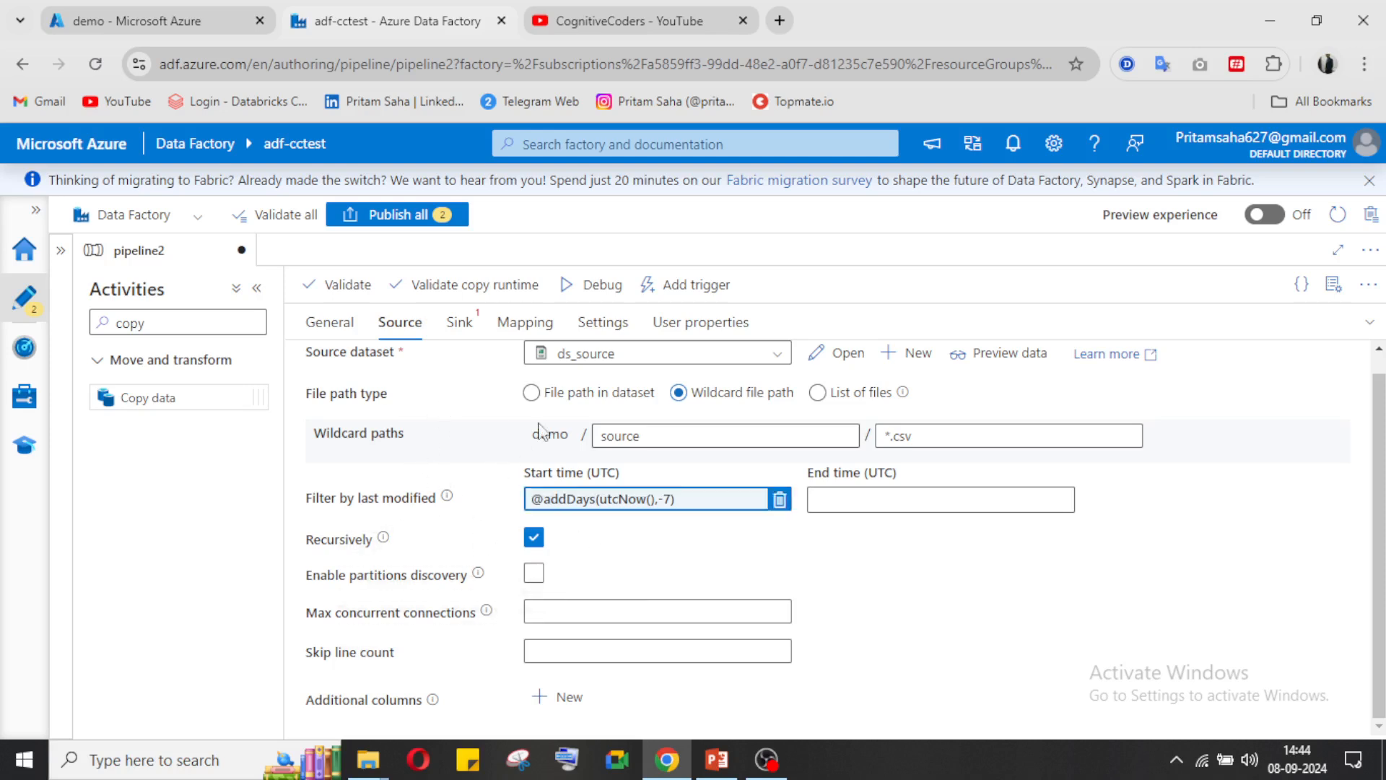
click(867, 499)
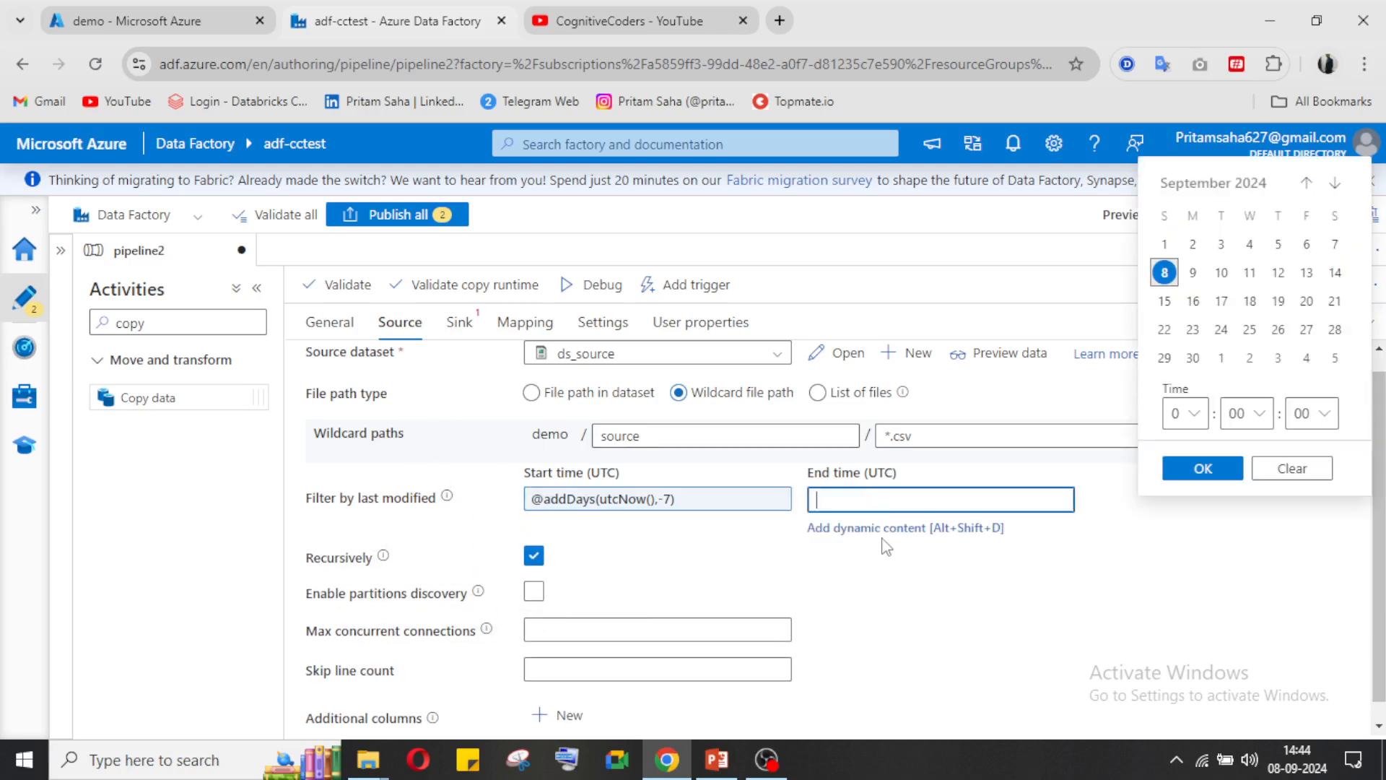
click(877, 525)
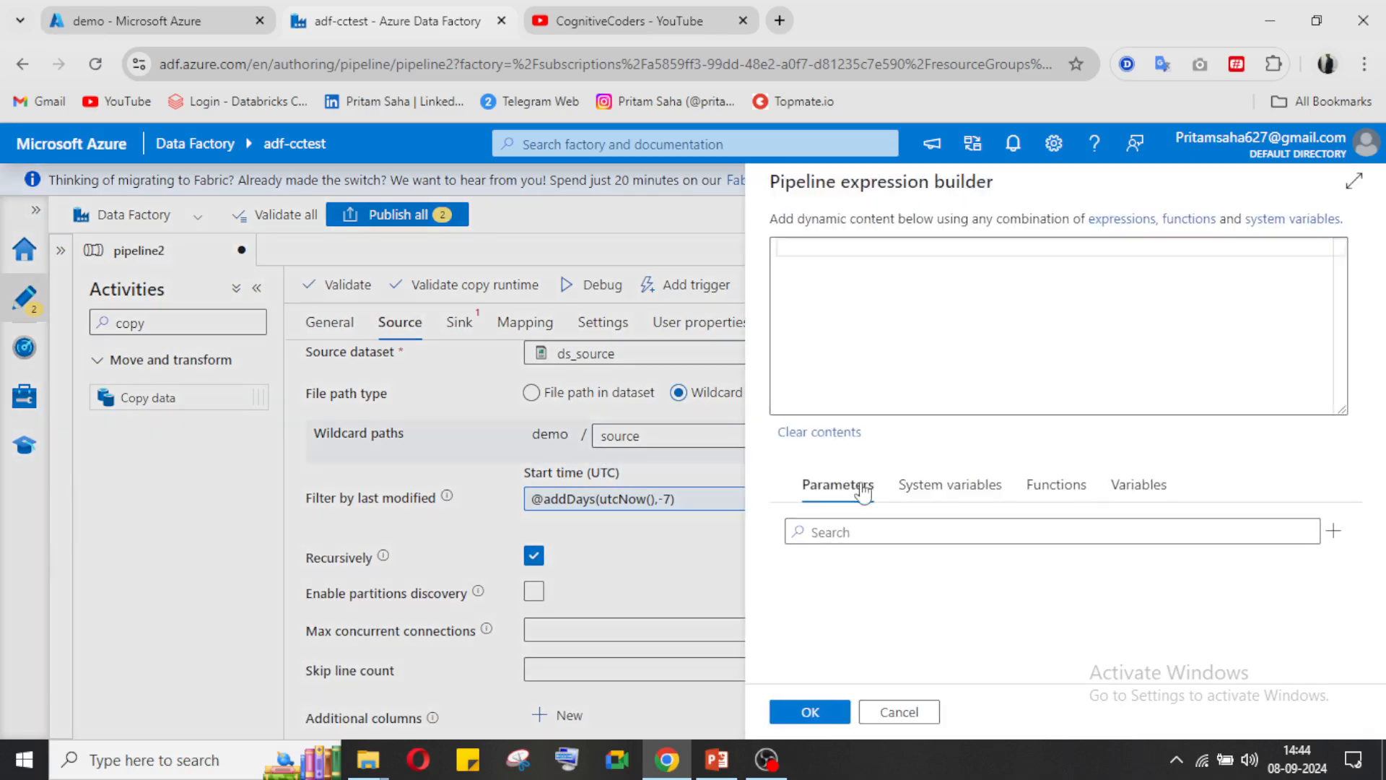
text(utc)
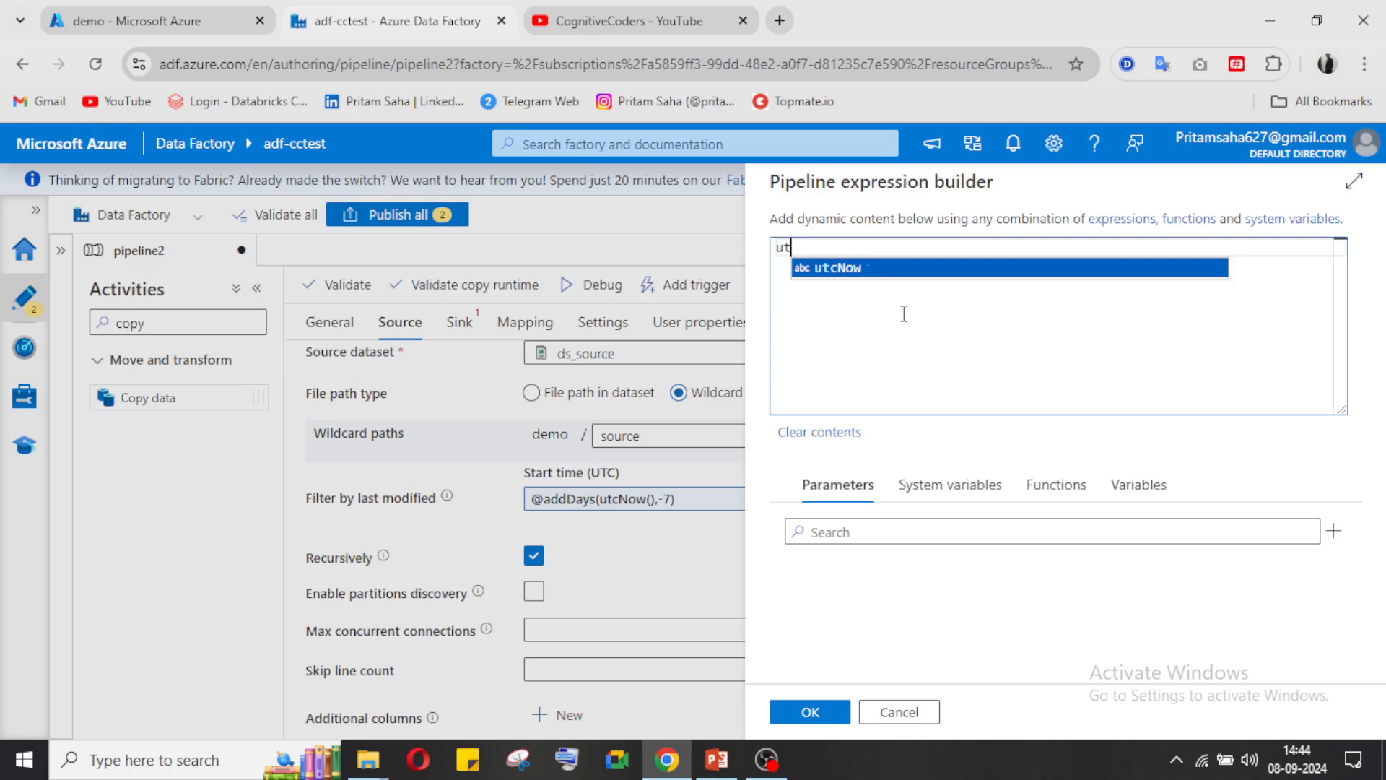
click(888, 273)
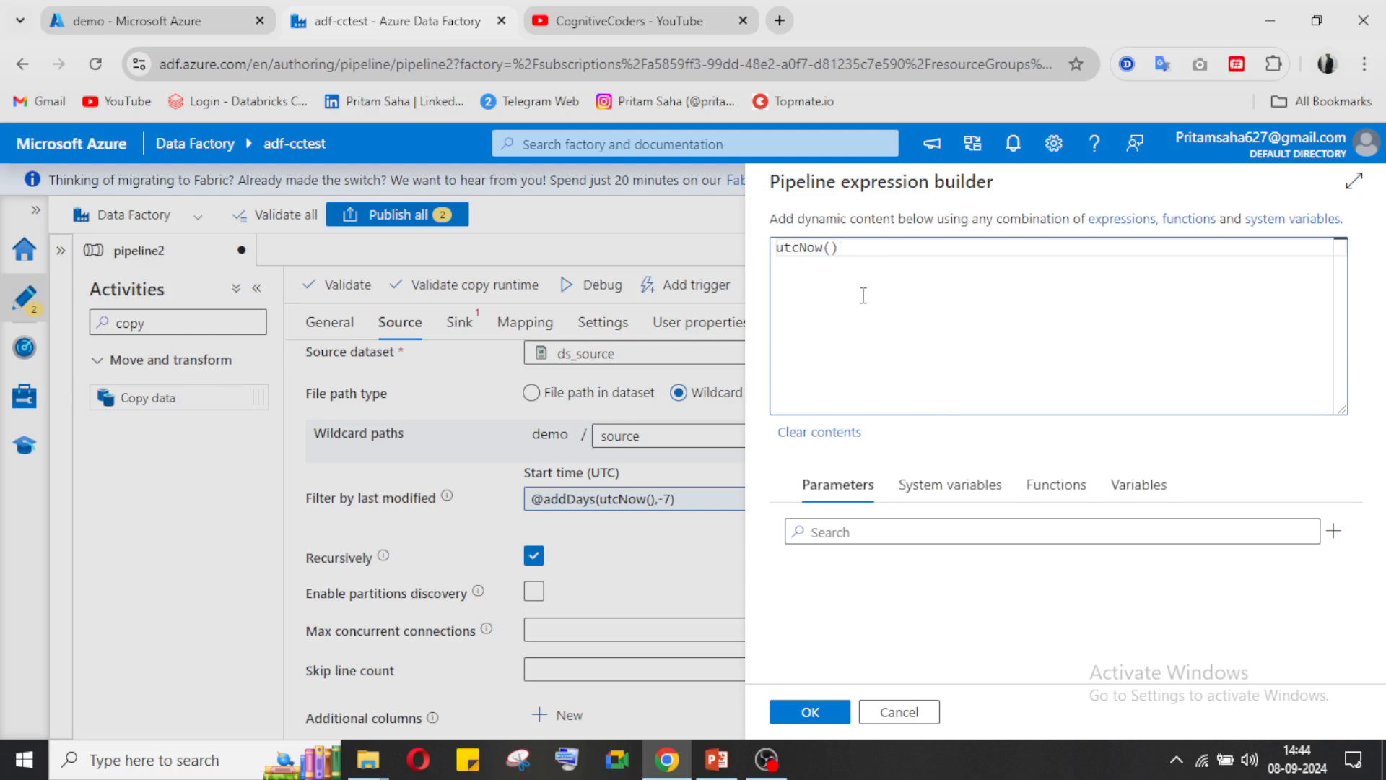
click(779, 248)
text(@)
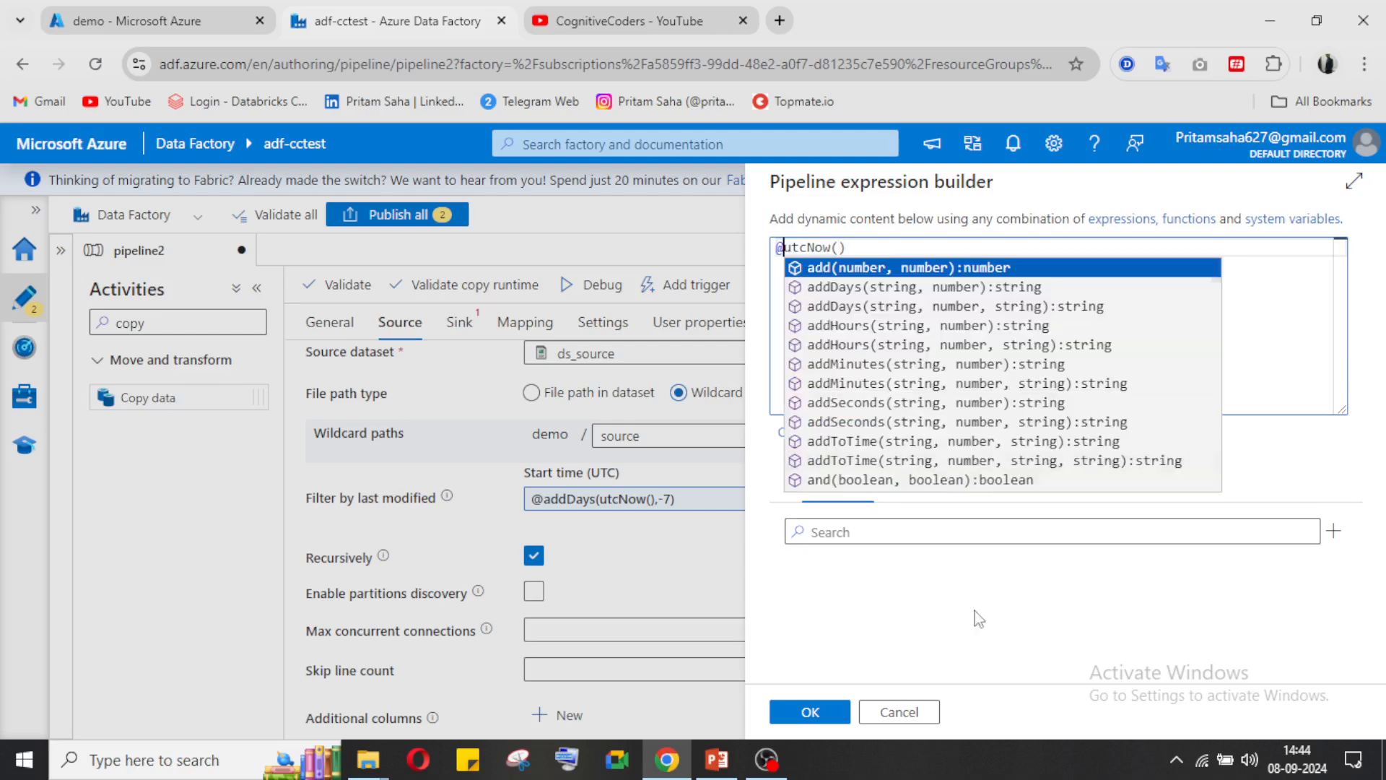
click(810, 713)
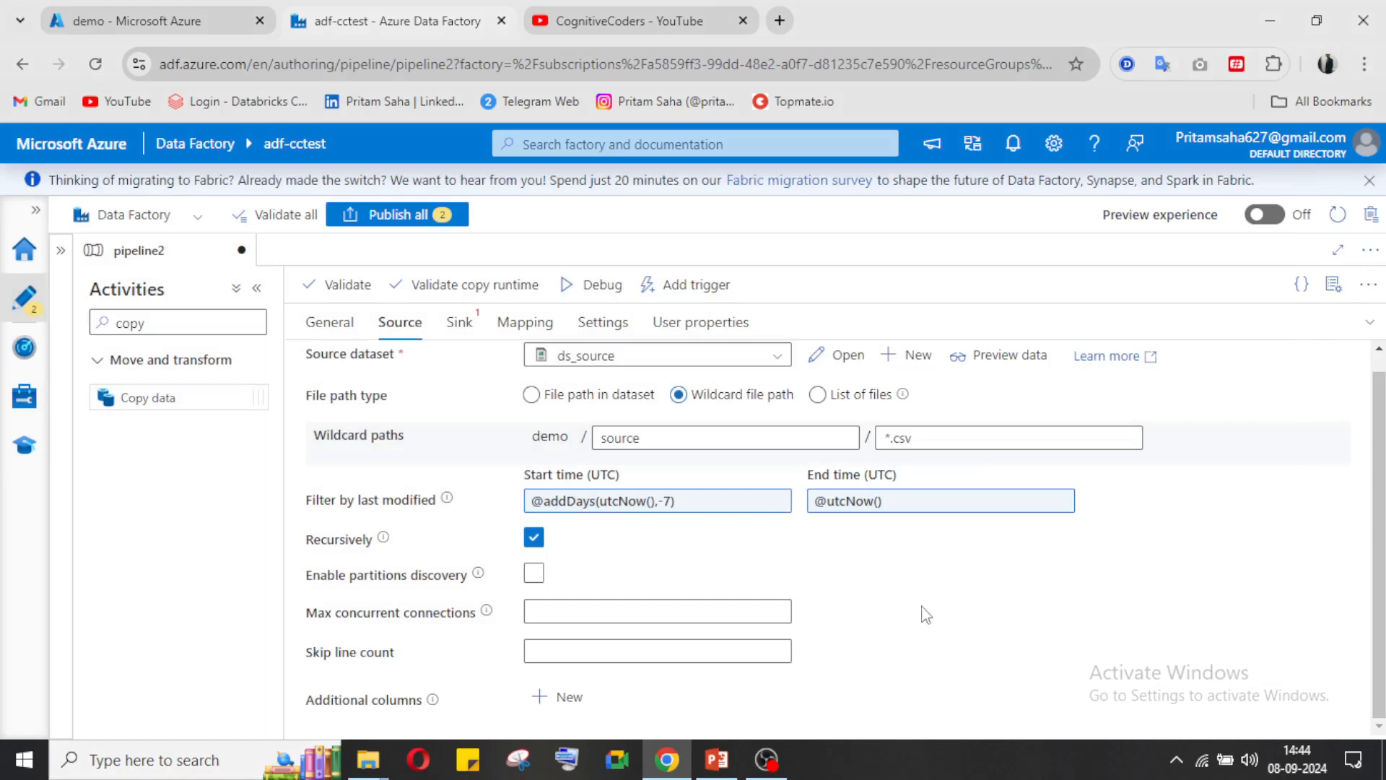
- Start a new sink dataset for the copy activity, using Azure Data Lake Storage Gen2 and the DelimitedText format
click(458, 322)
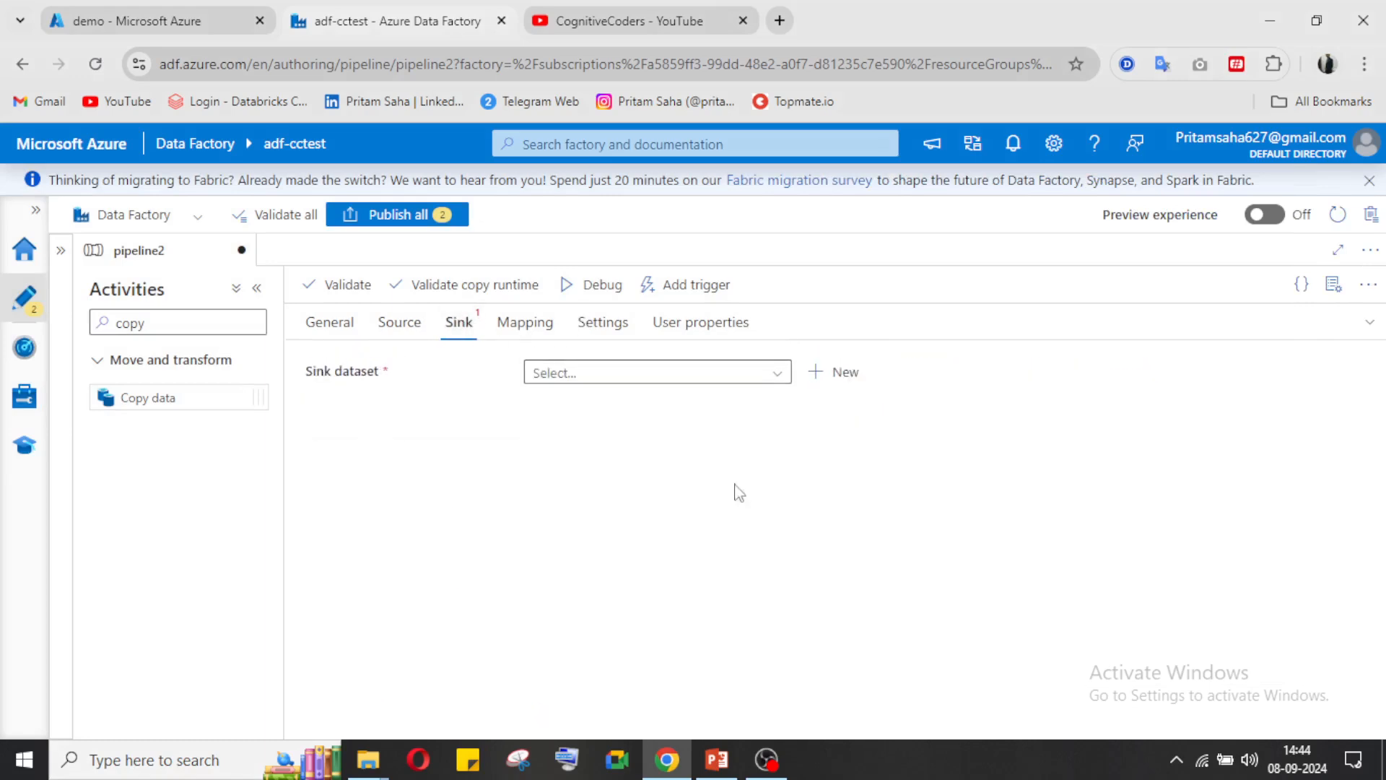
click(586, 372)
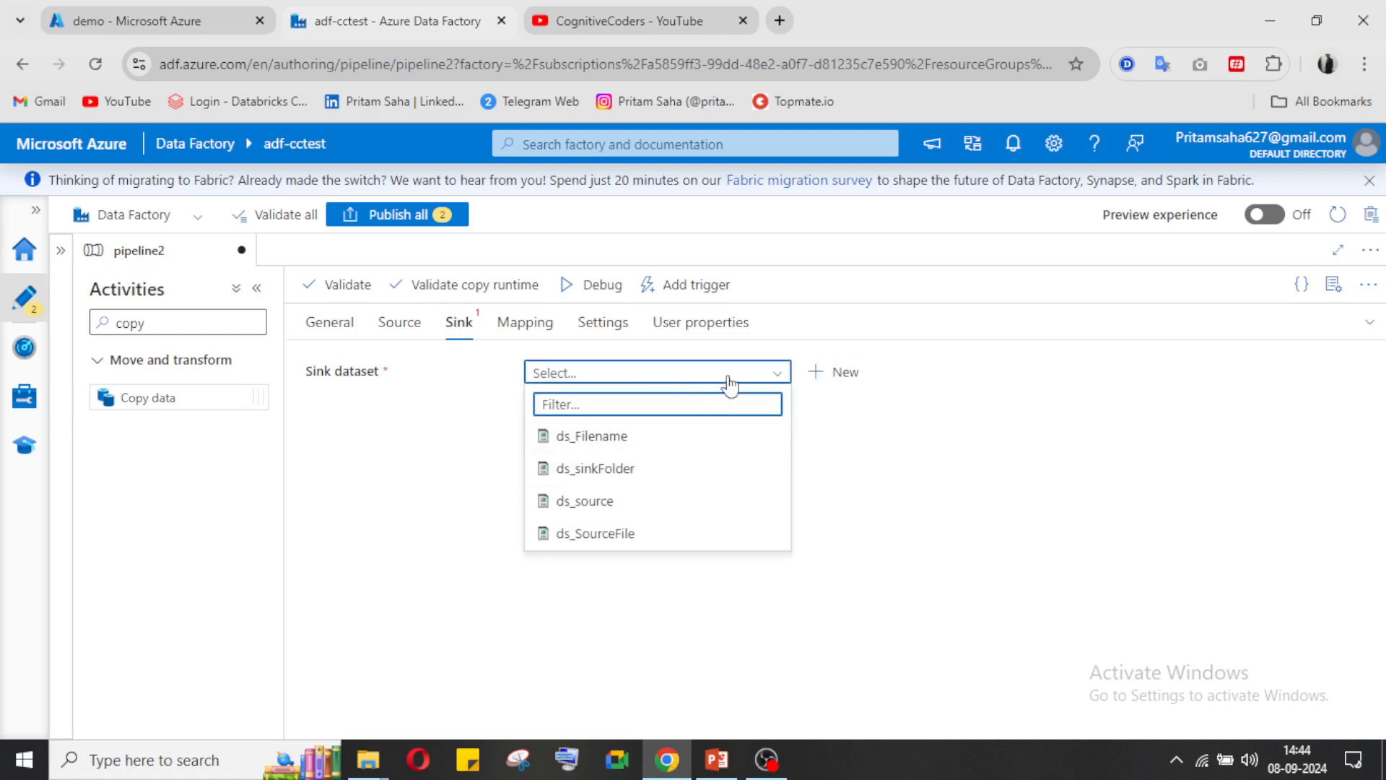
click(837, 381)
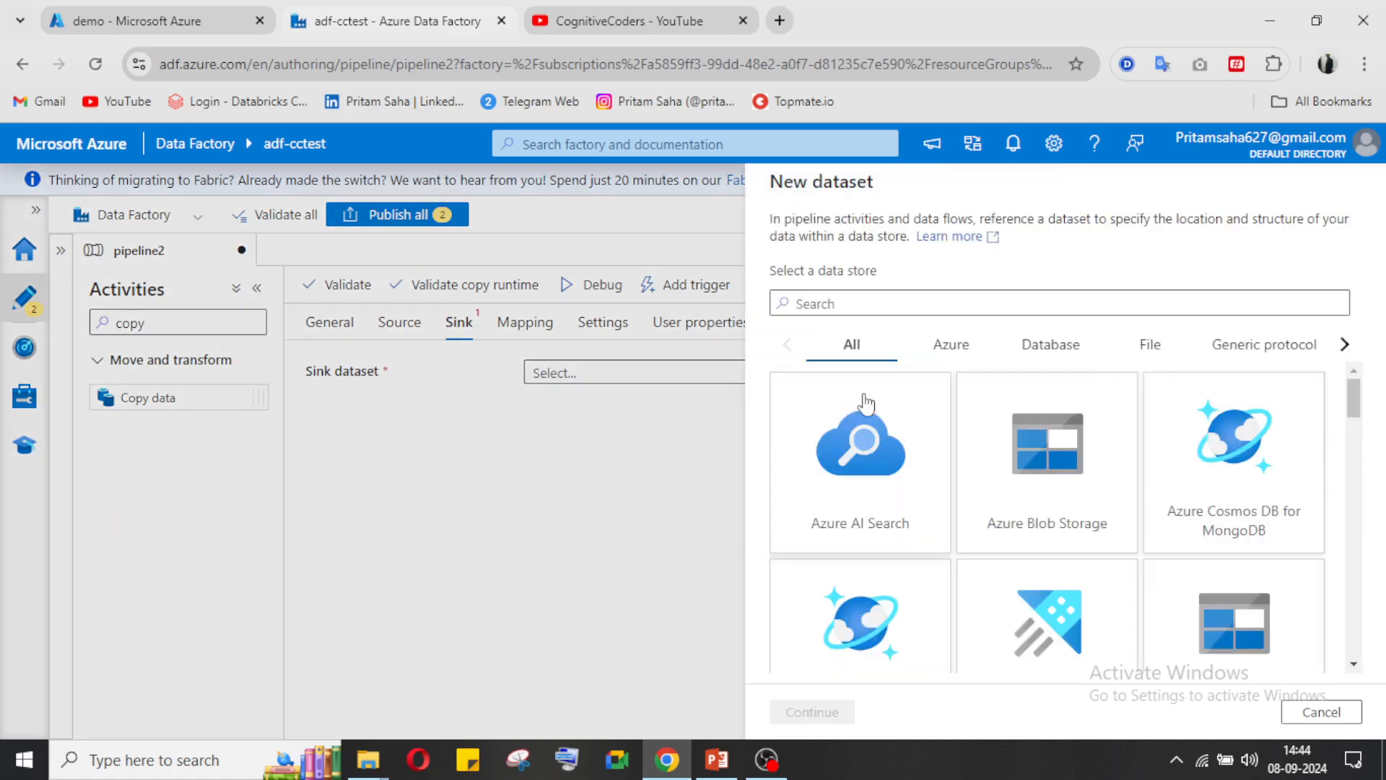
scroll(1045, 469, down, 2)
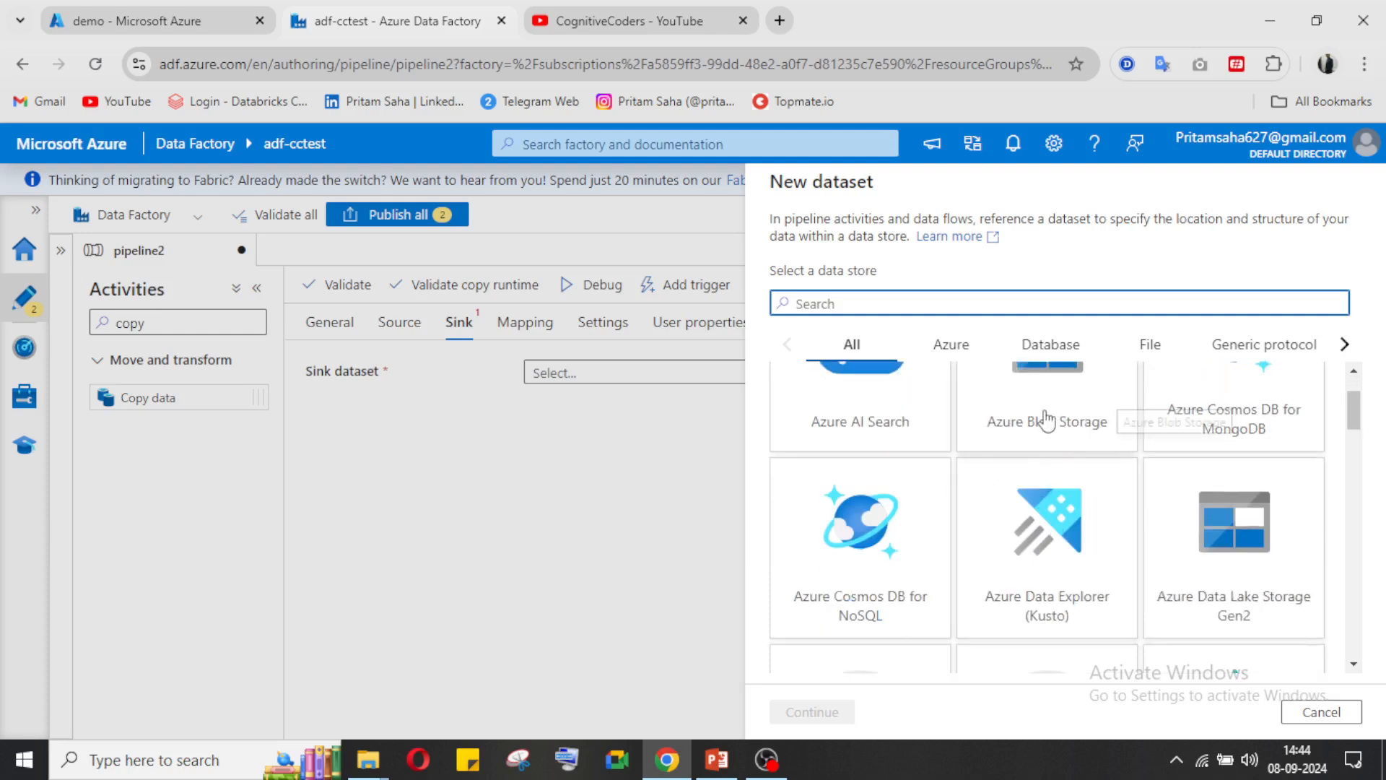
scroll(1160, 526, down, 1)
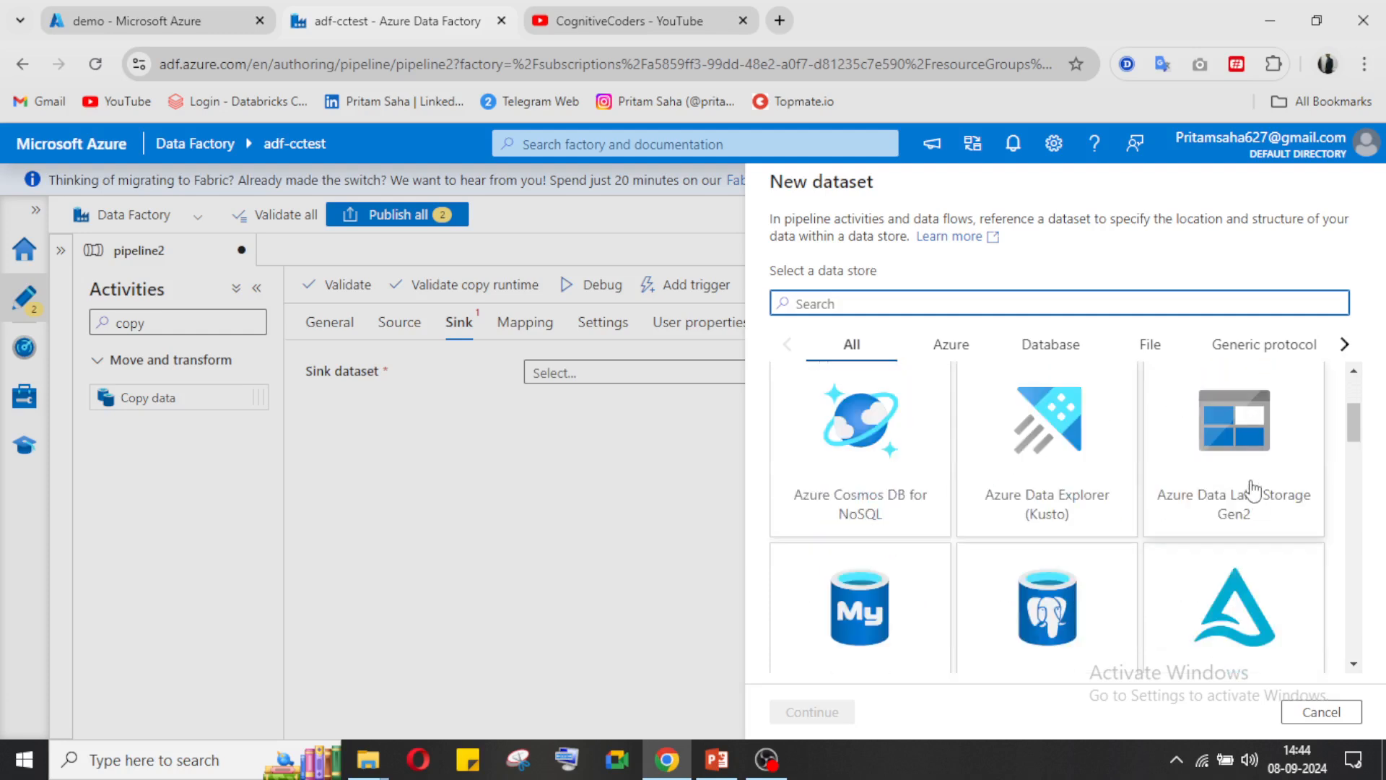
click(1252, 491)
click(812, 712)
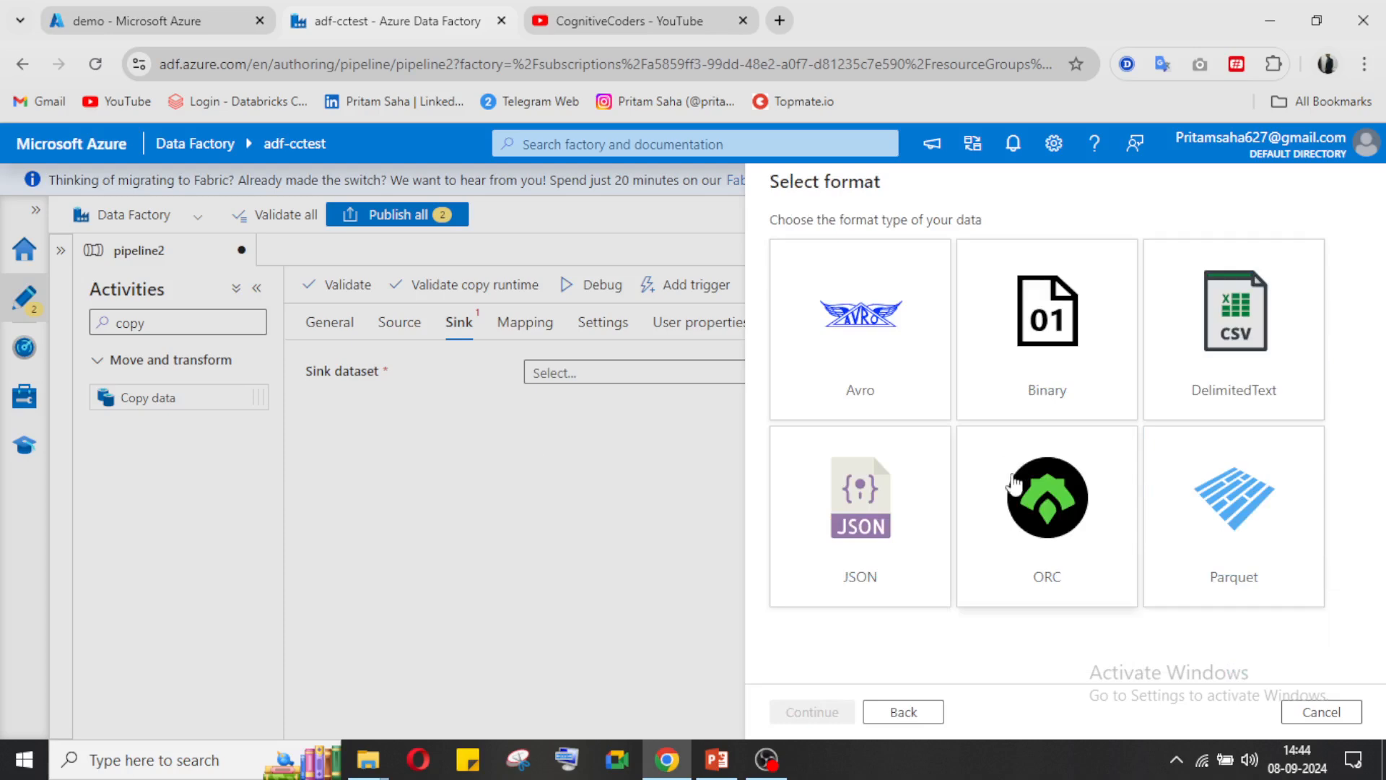
click(1284, 322)
click(819, 707)
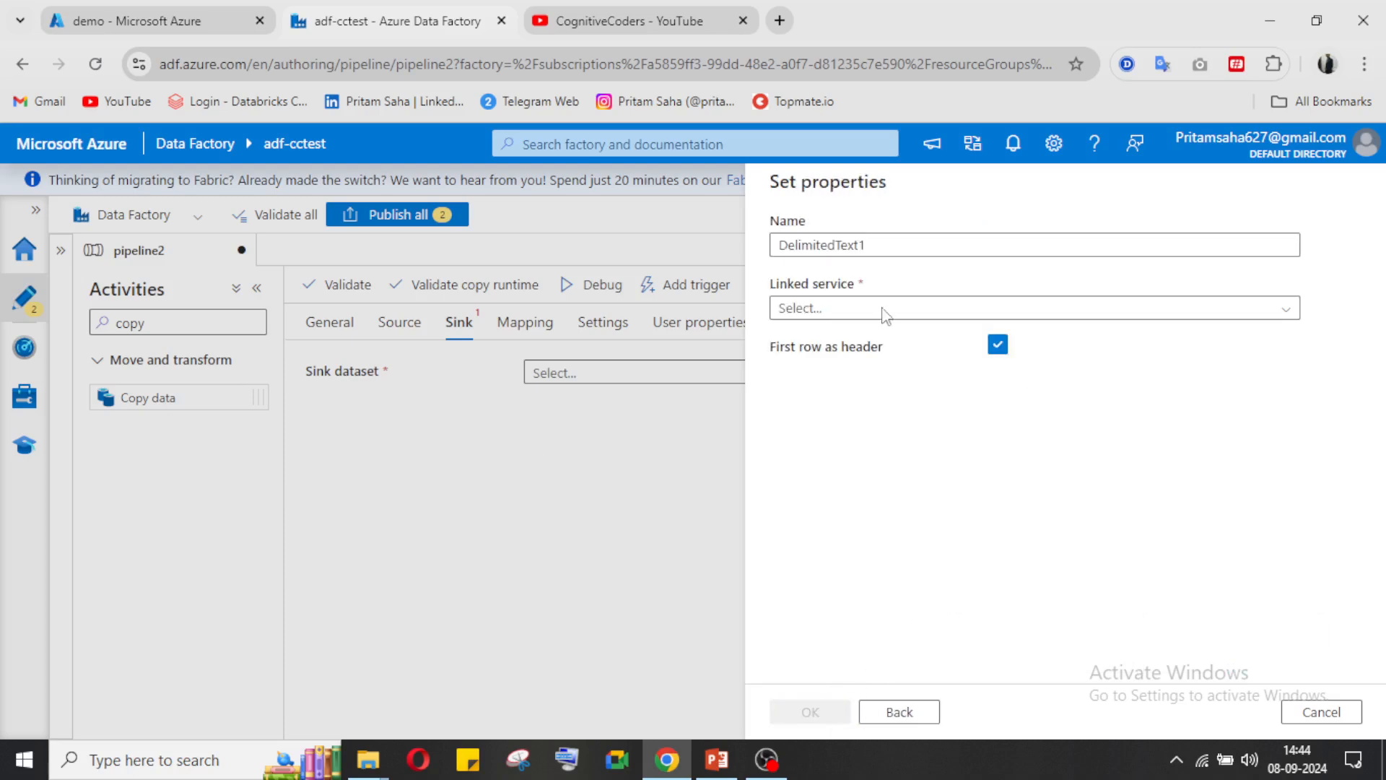
- Name the new sink dataset ds_sink_folder
click(859, 244)
key(ctrl+a)
text(sd)
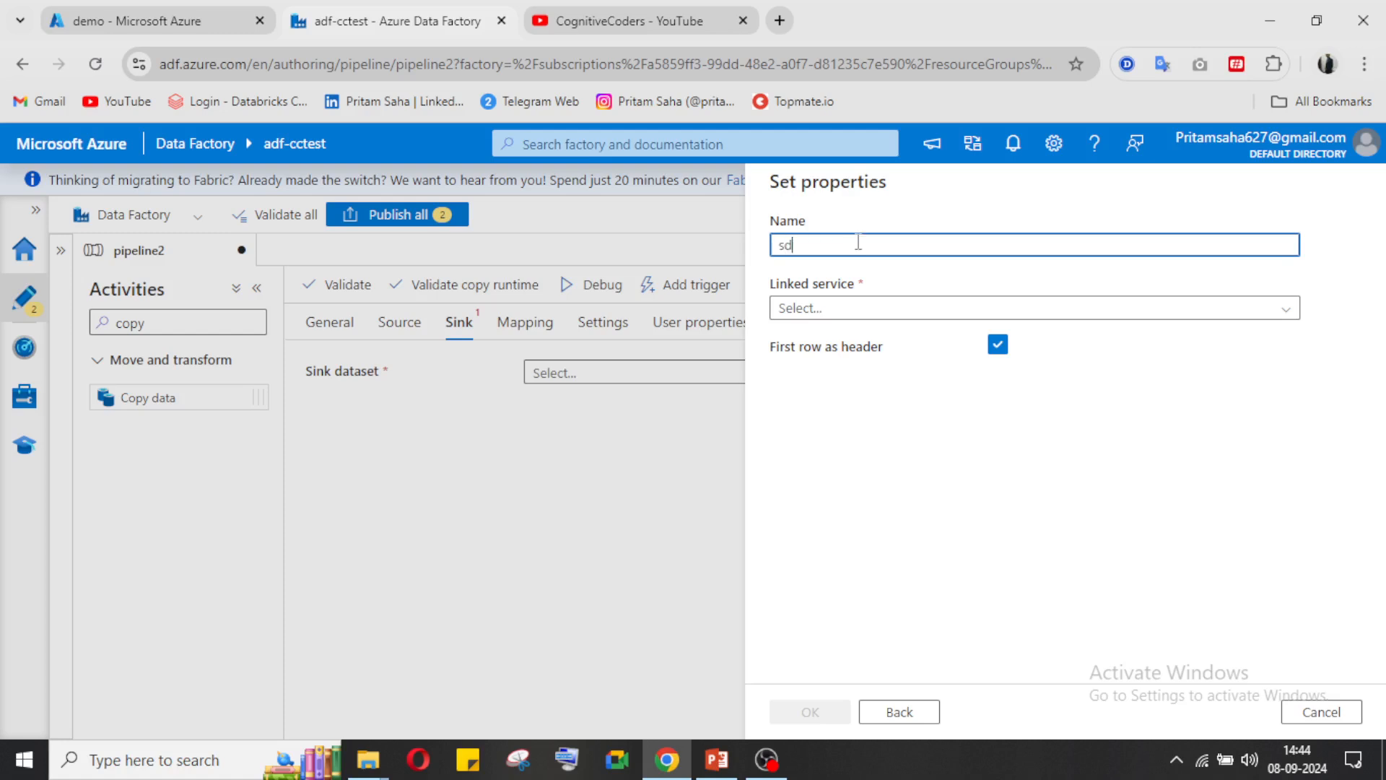
text(ds_s)
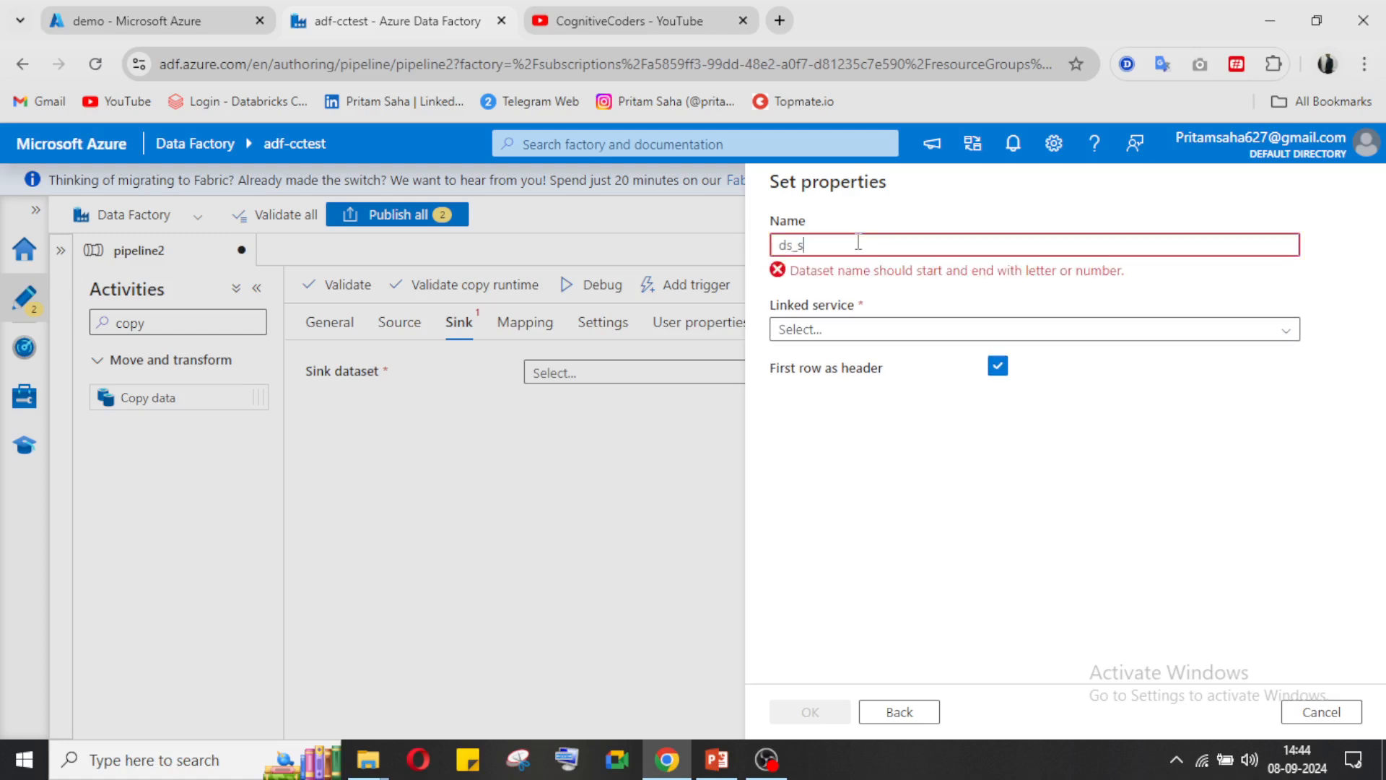
text(ink_folder)
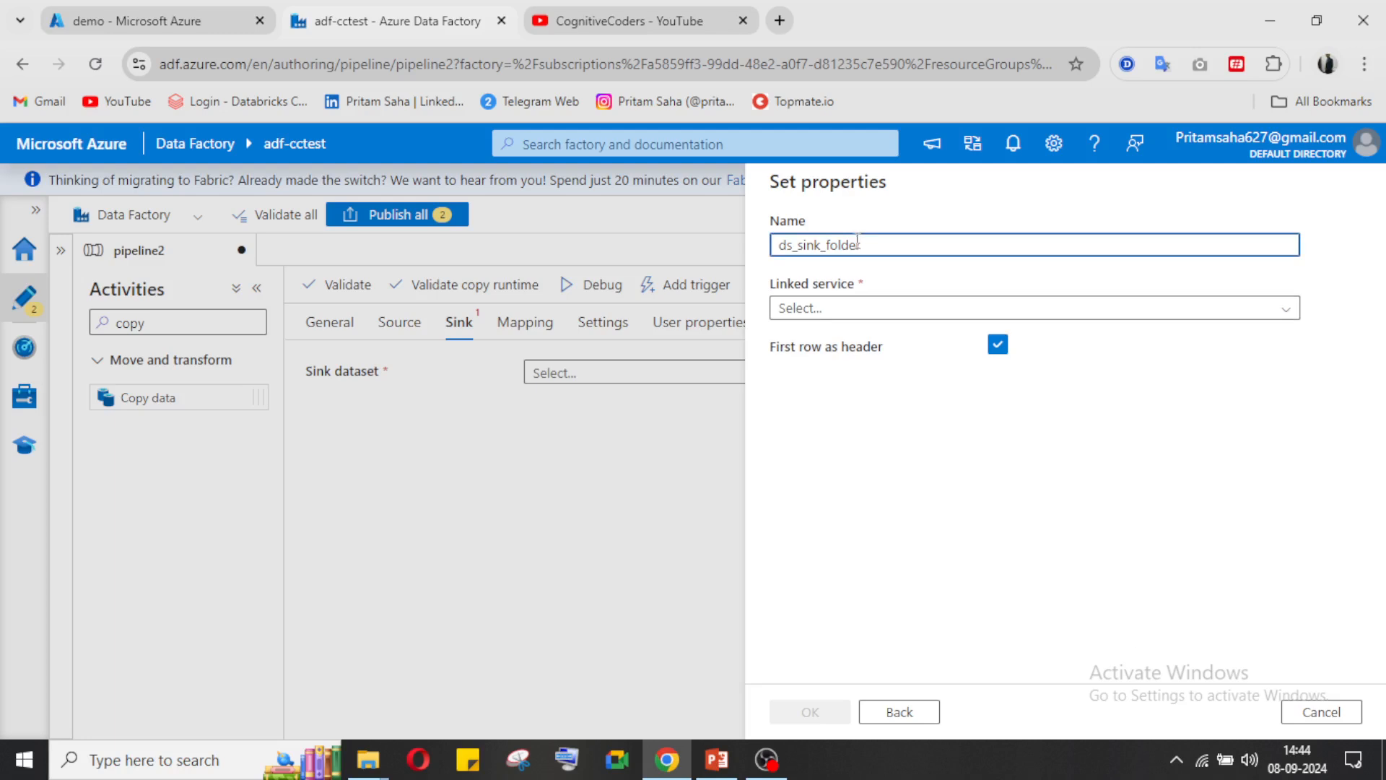
- Configure the sink dataset with linked service AzureDataLakeStorage1, file path demo/sink and schema import set to None
click(863, 316)
click(864, 412)
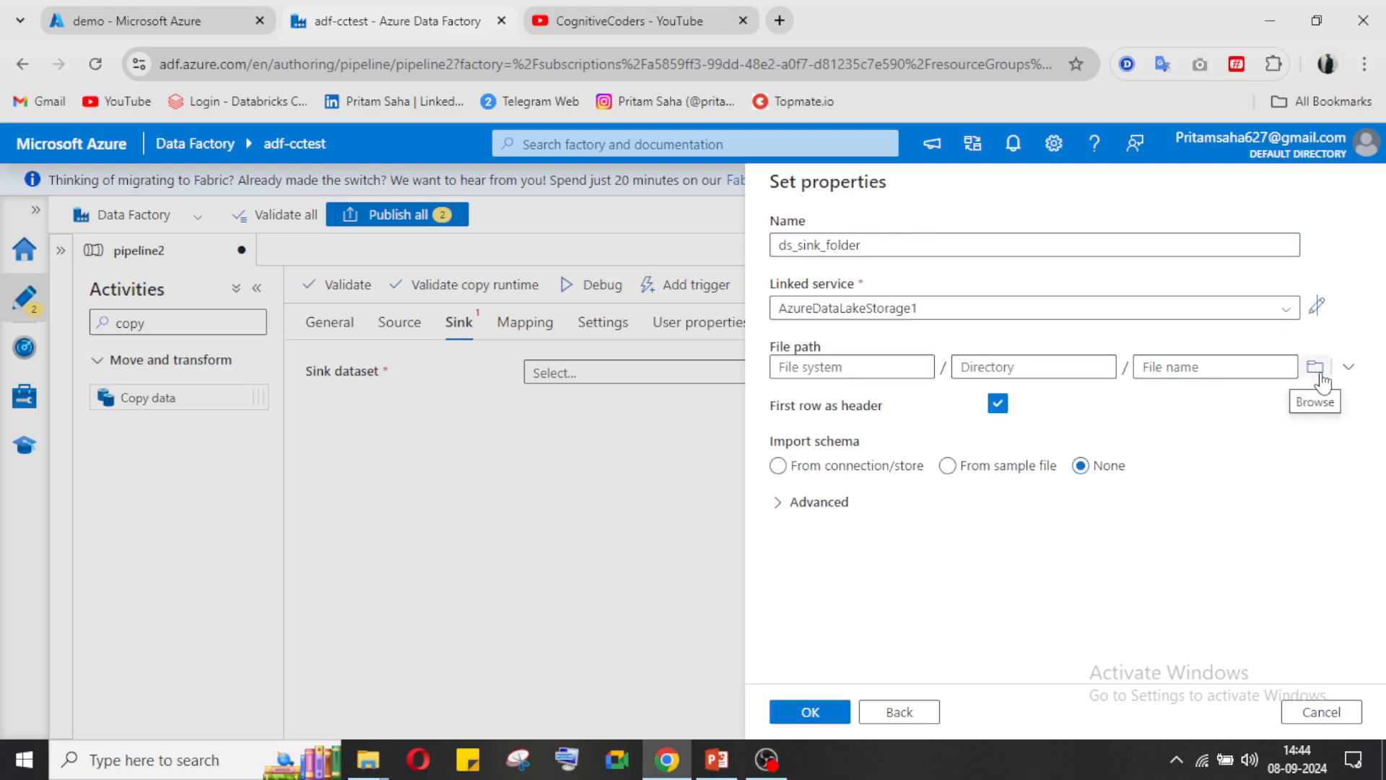
click(1316, 367)
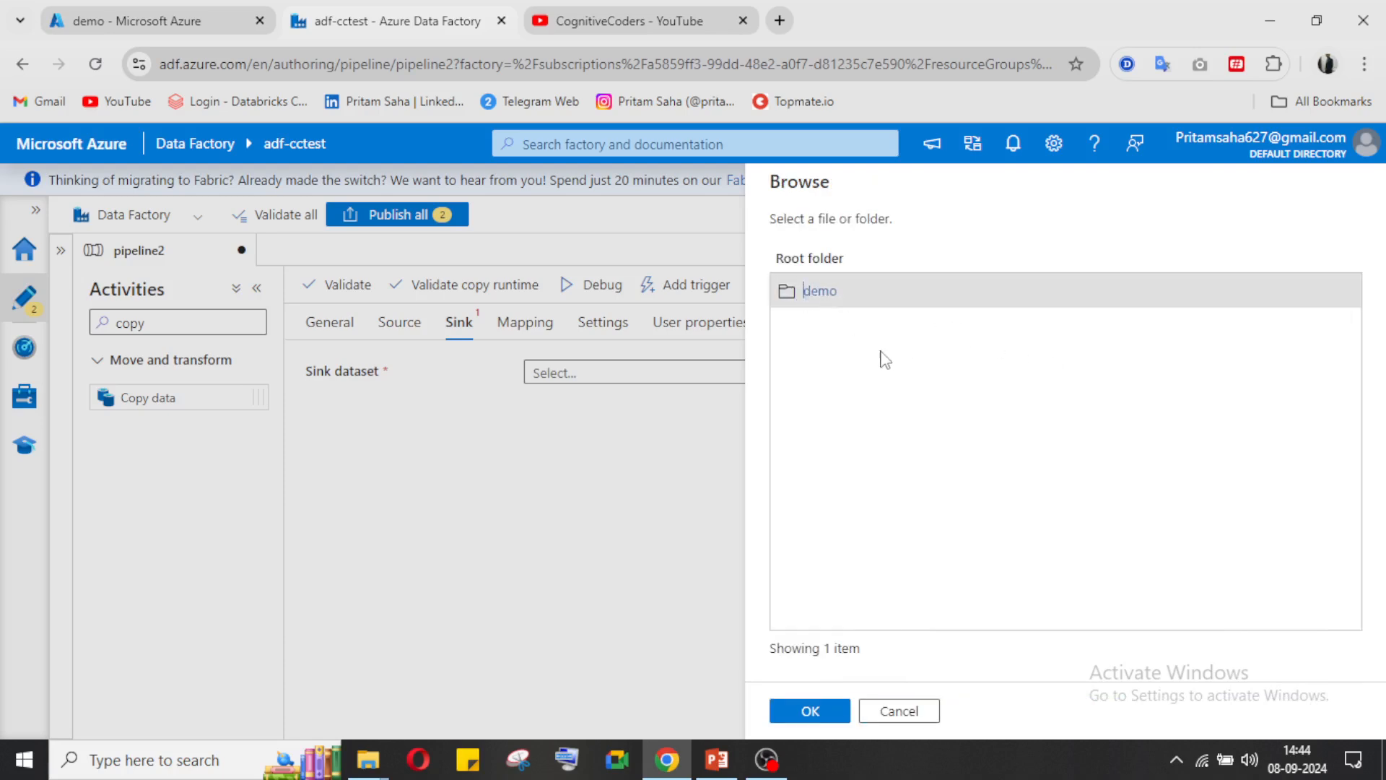
click(823, 296)
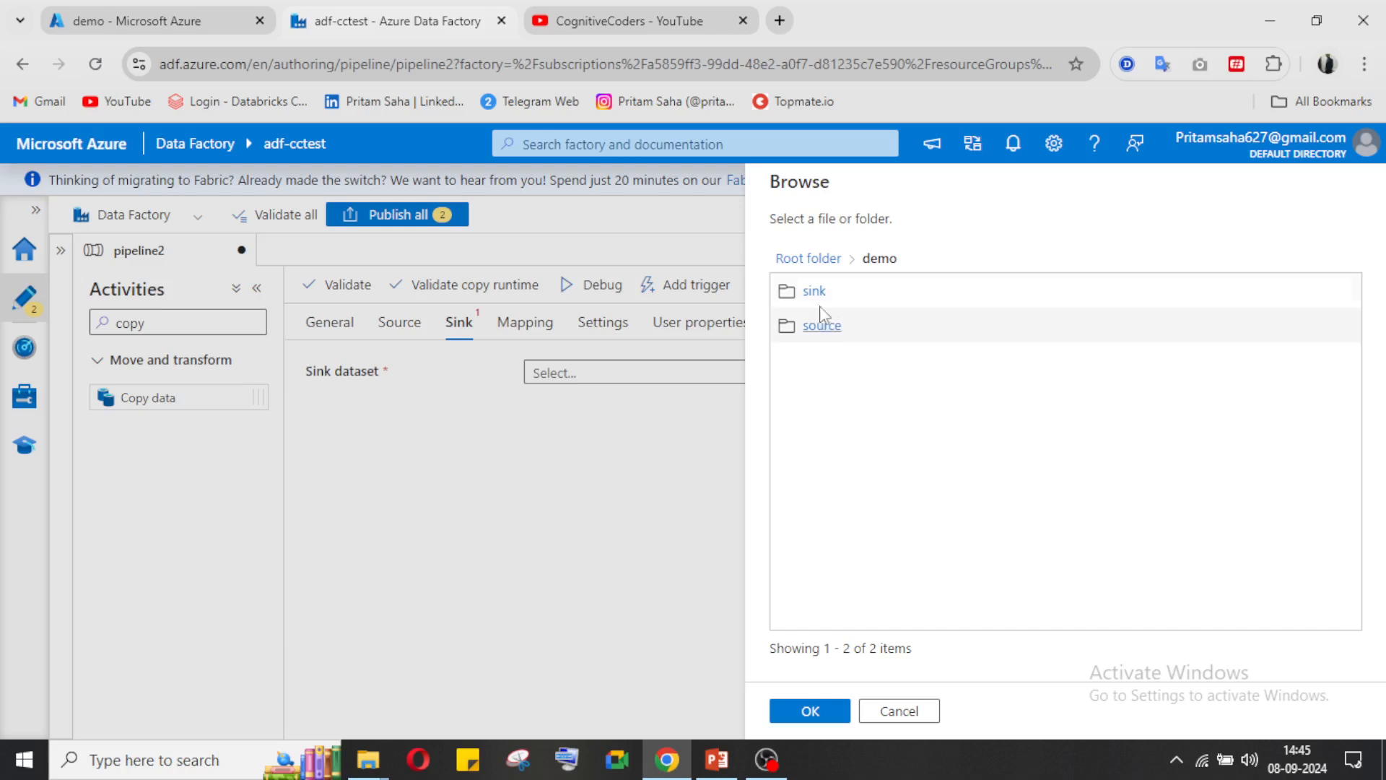
click(818, 292)
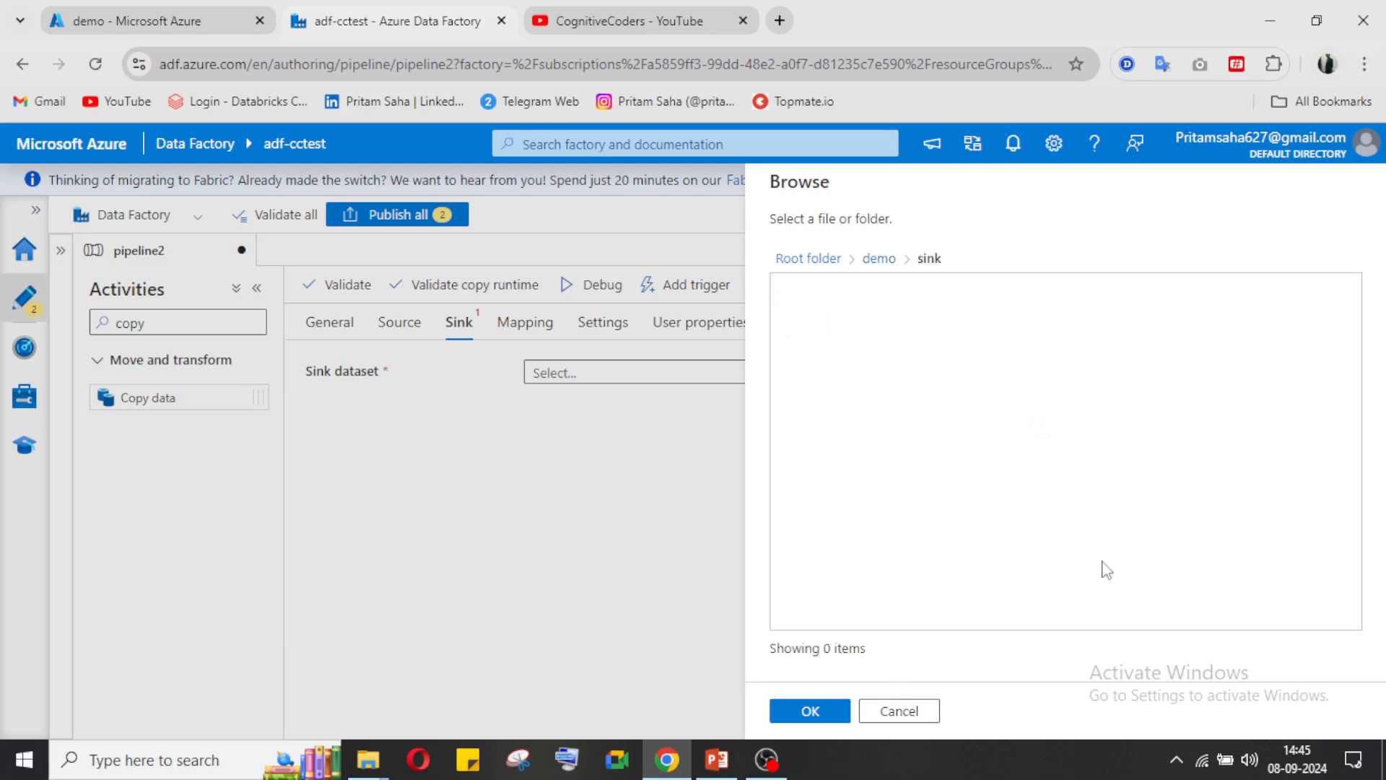
click(810, 711)
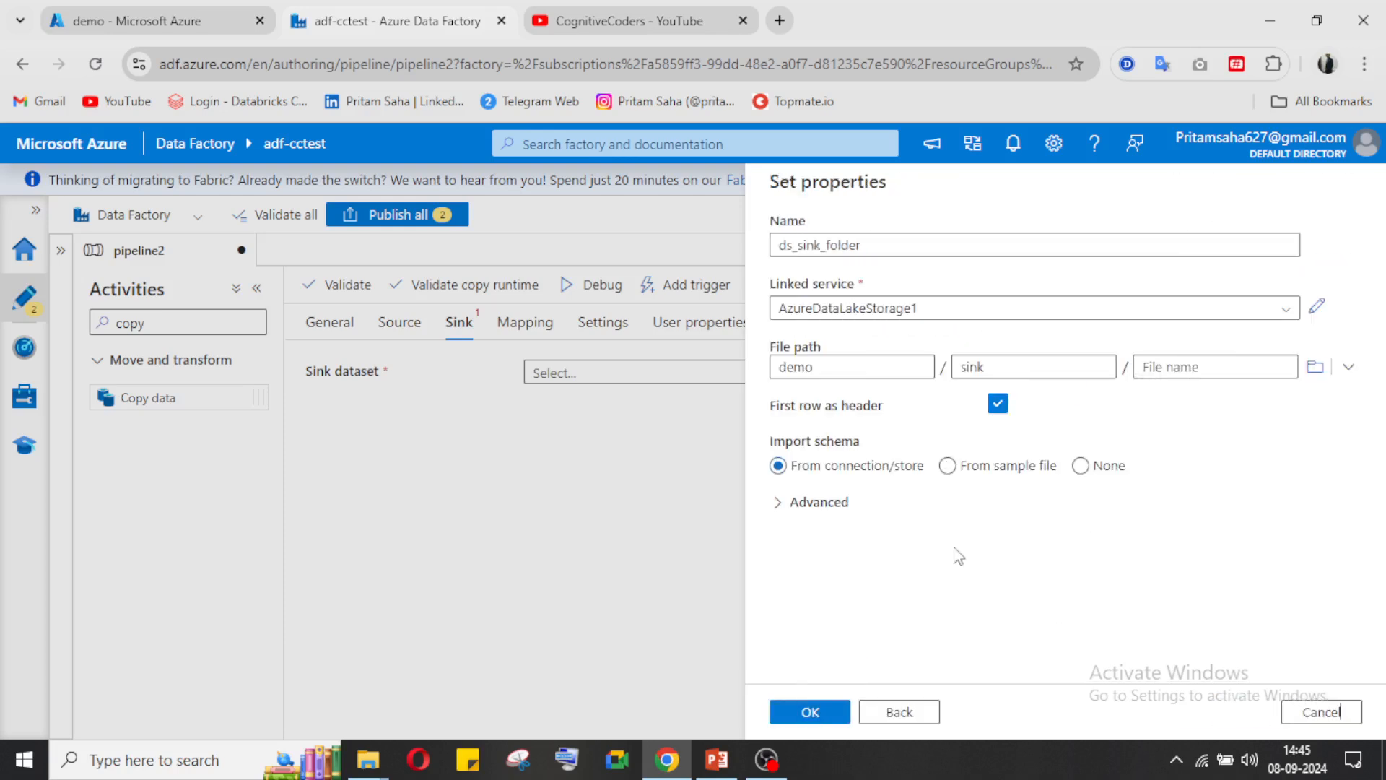
click(1081, 465)
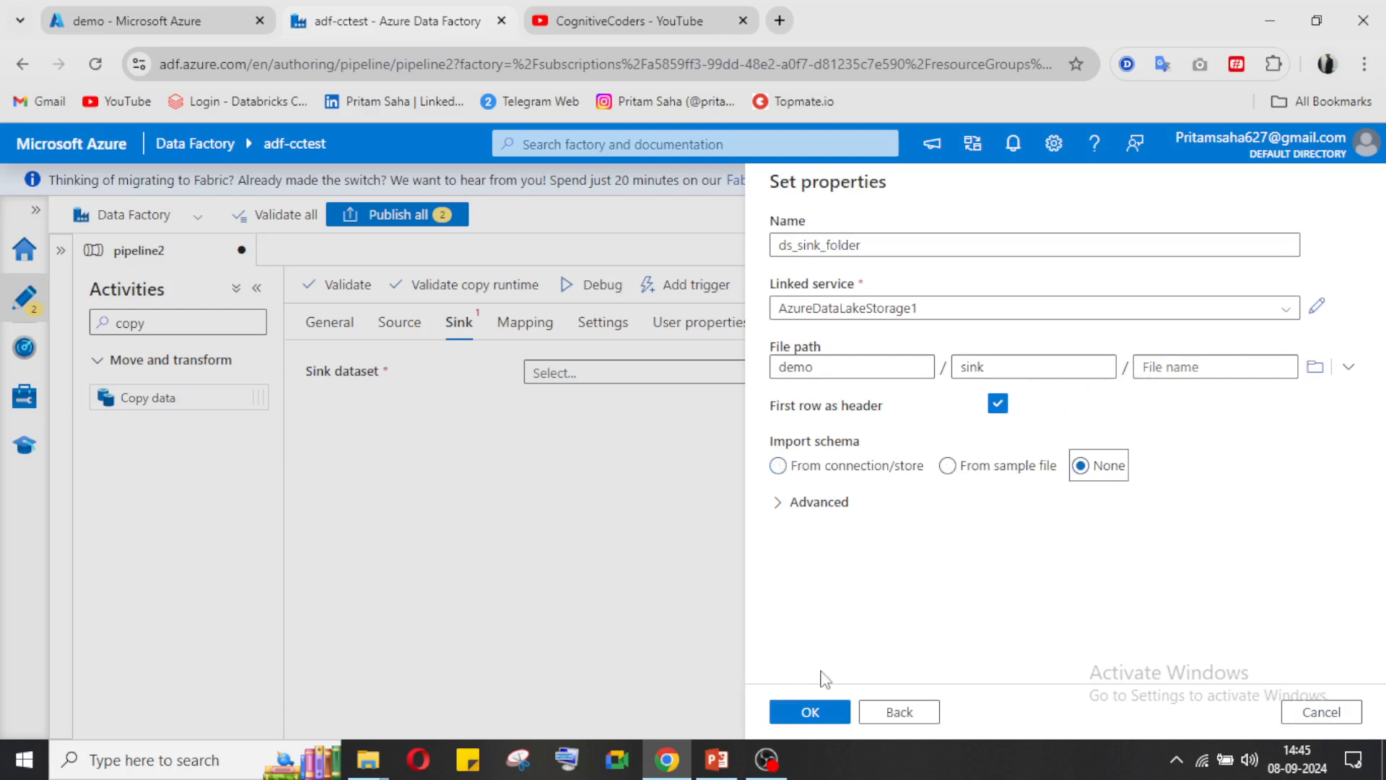
click(811, 718)
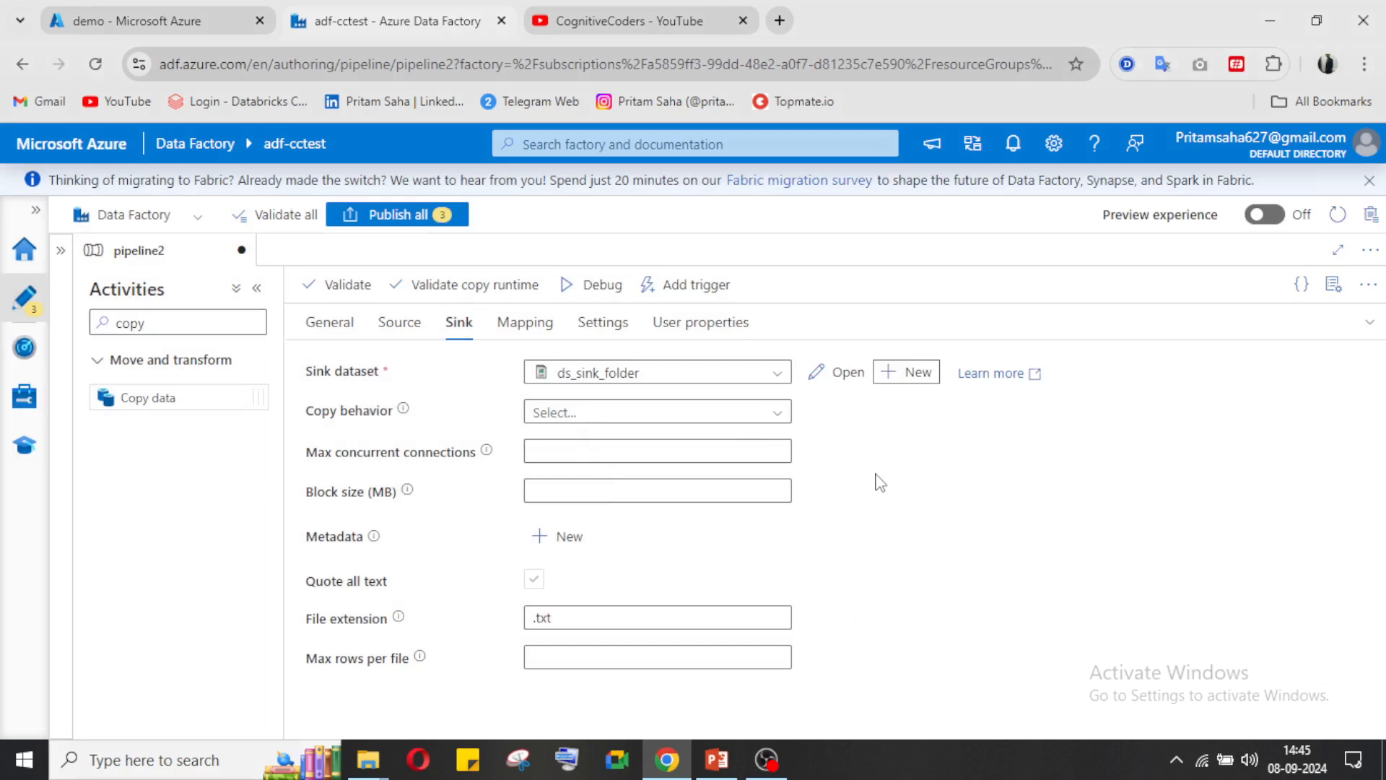
- Review the sink's copy behavior options and the copy activity's source settings
click(1369, 329)
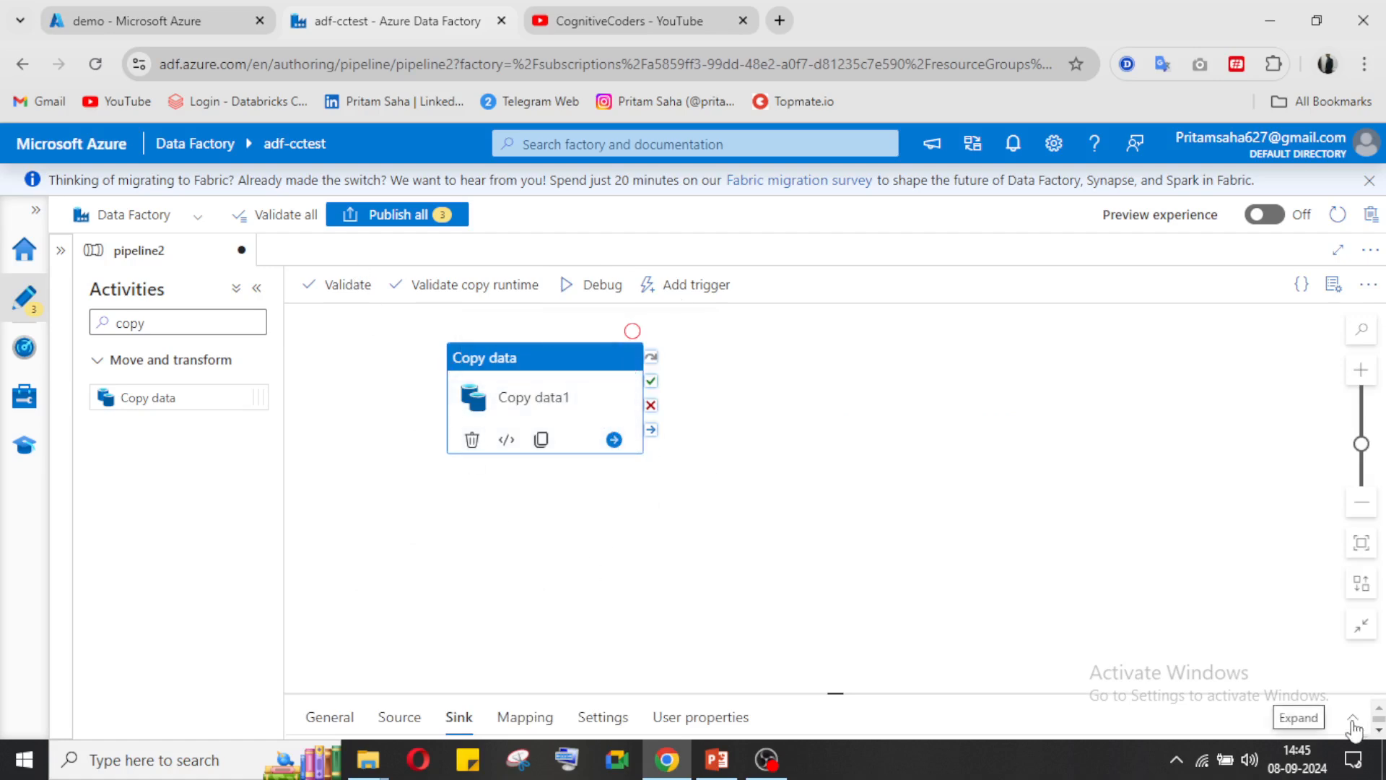
click(1352, 717)
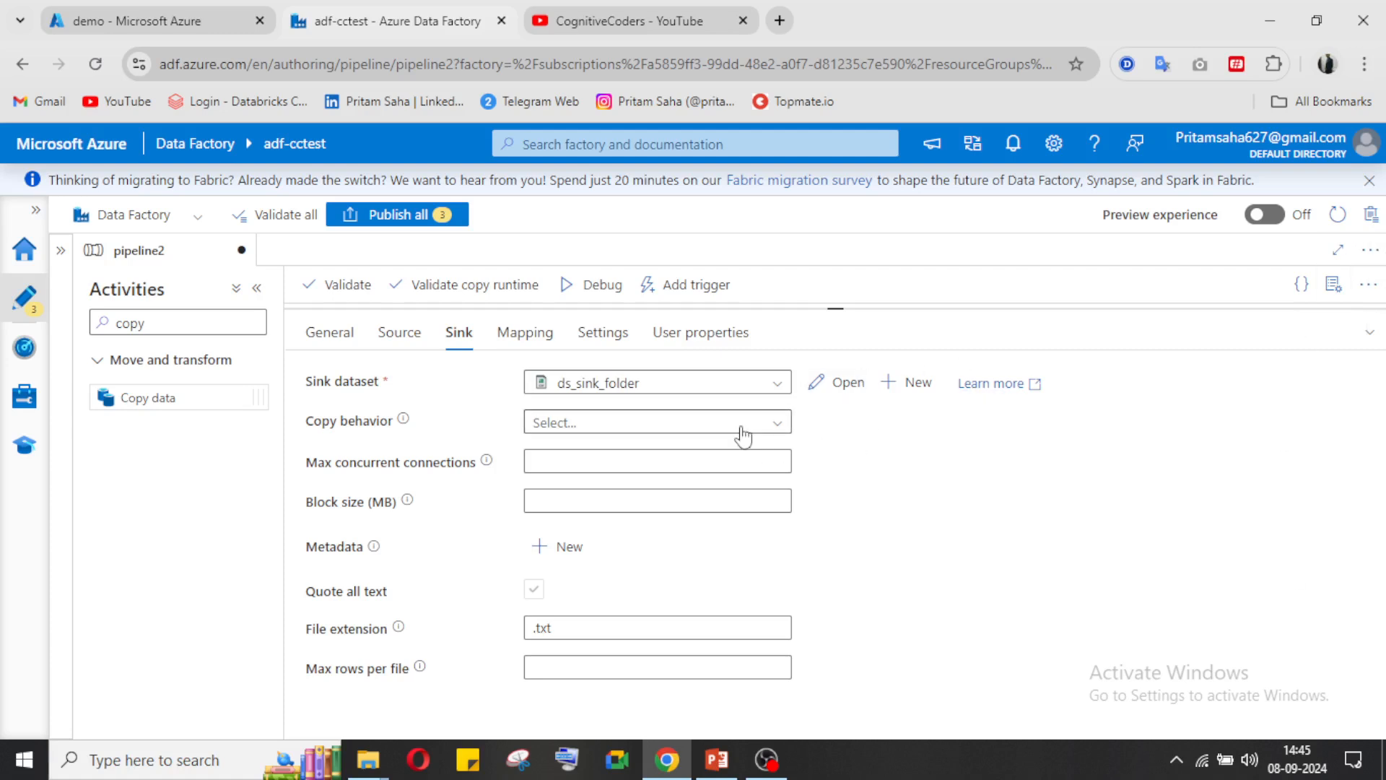
click(744, 426)
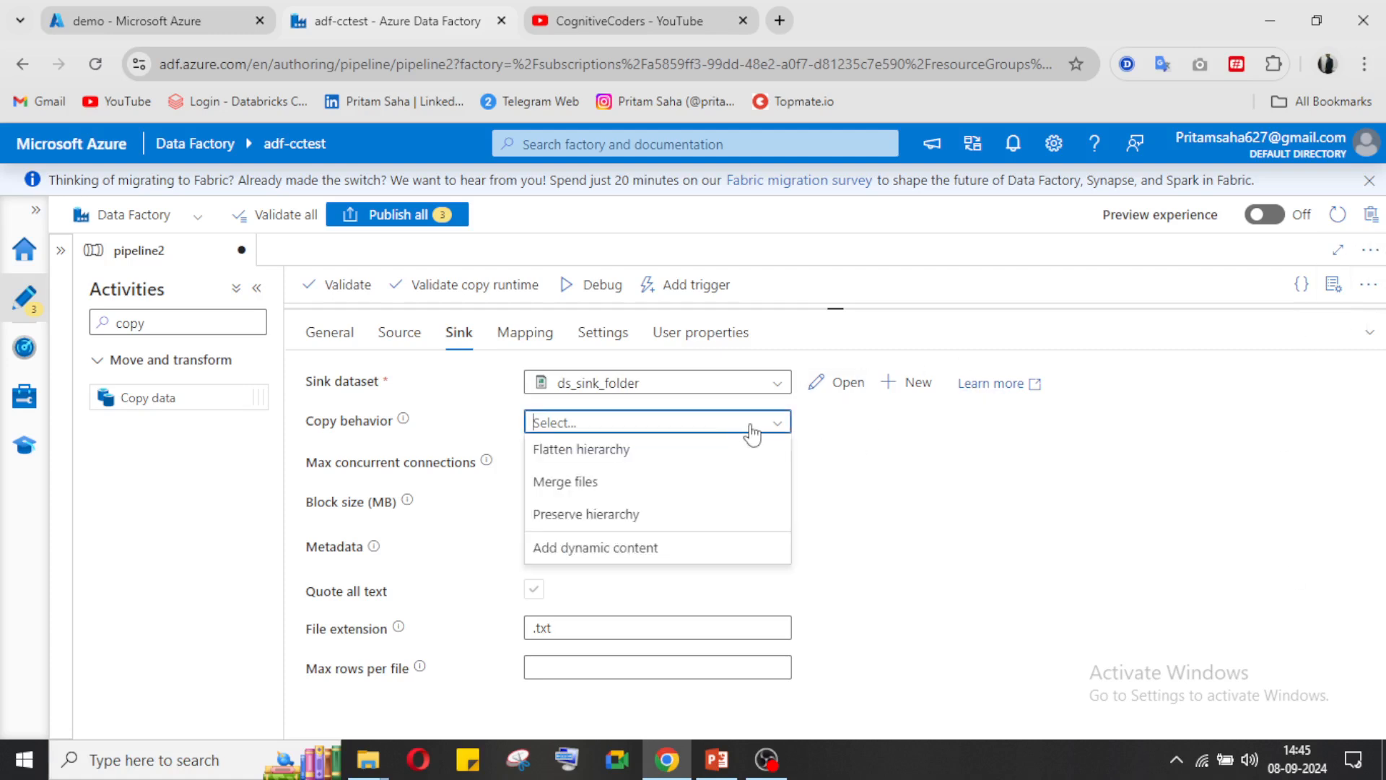
click(751, 432)
click(1368, 334)
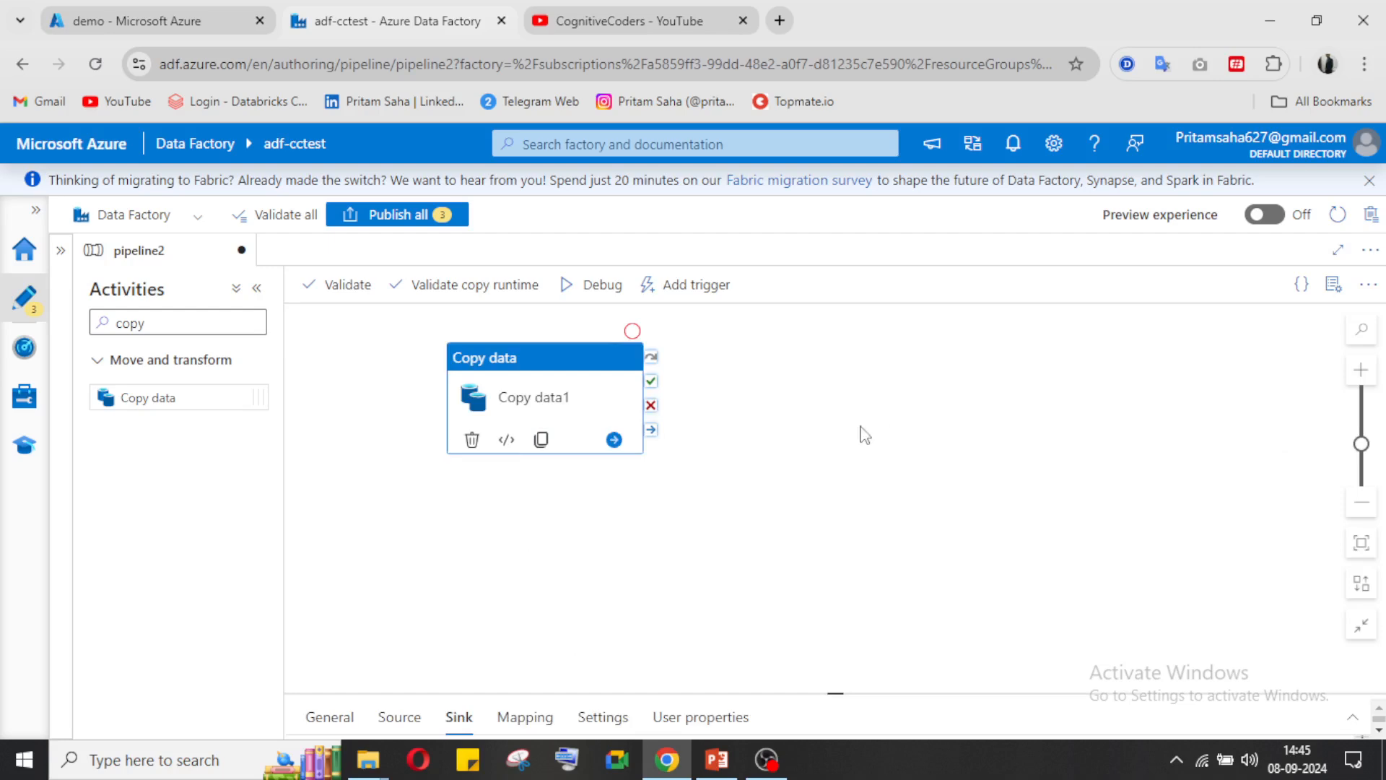
click(399, 716)
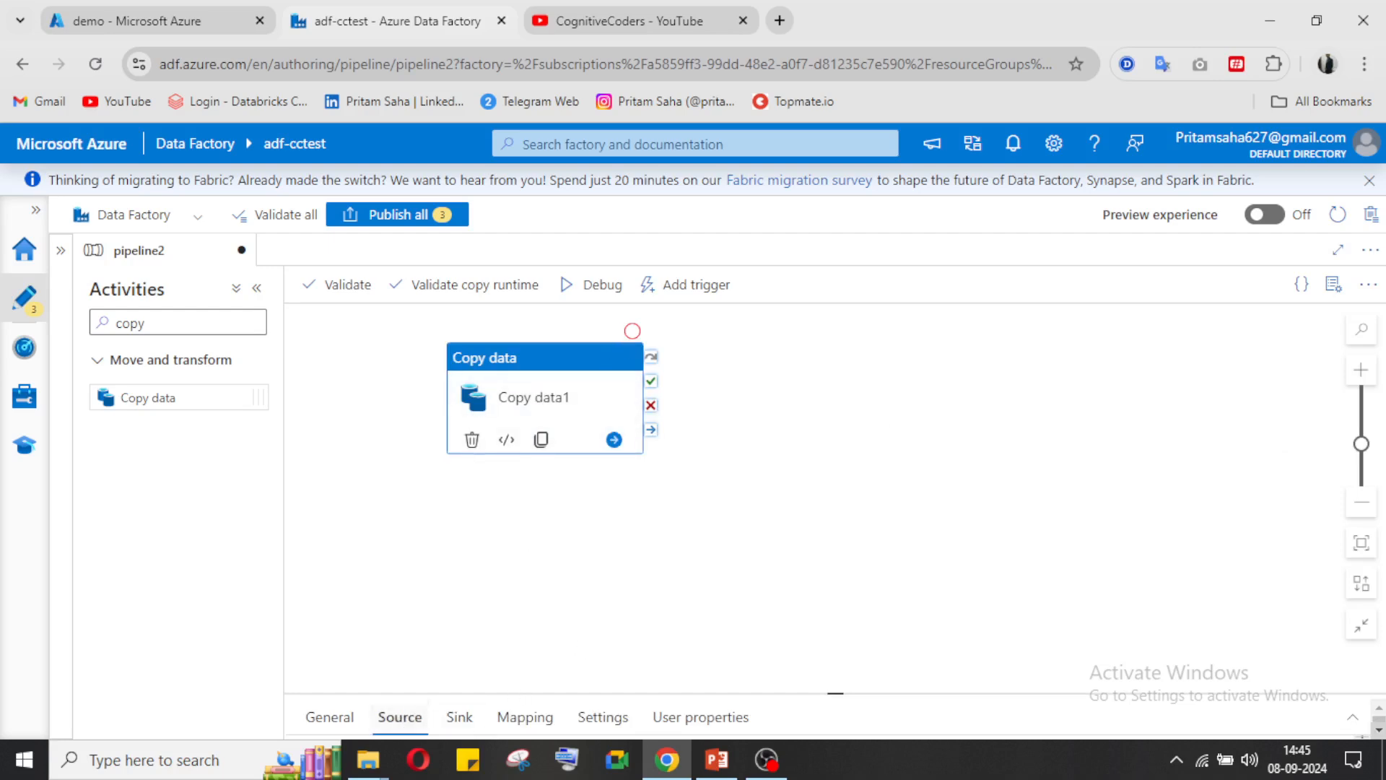
click(1350, 722)
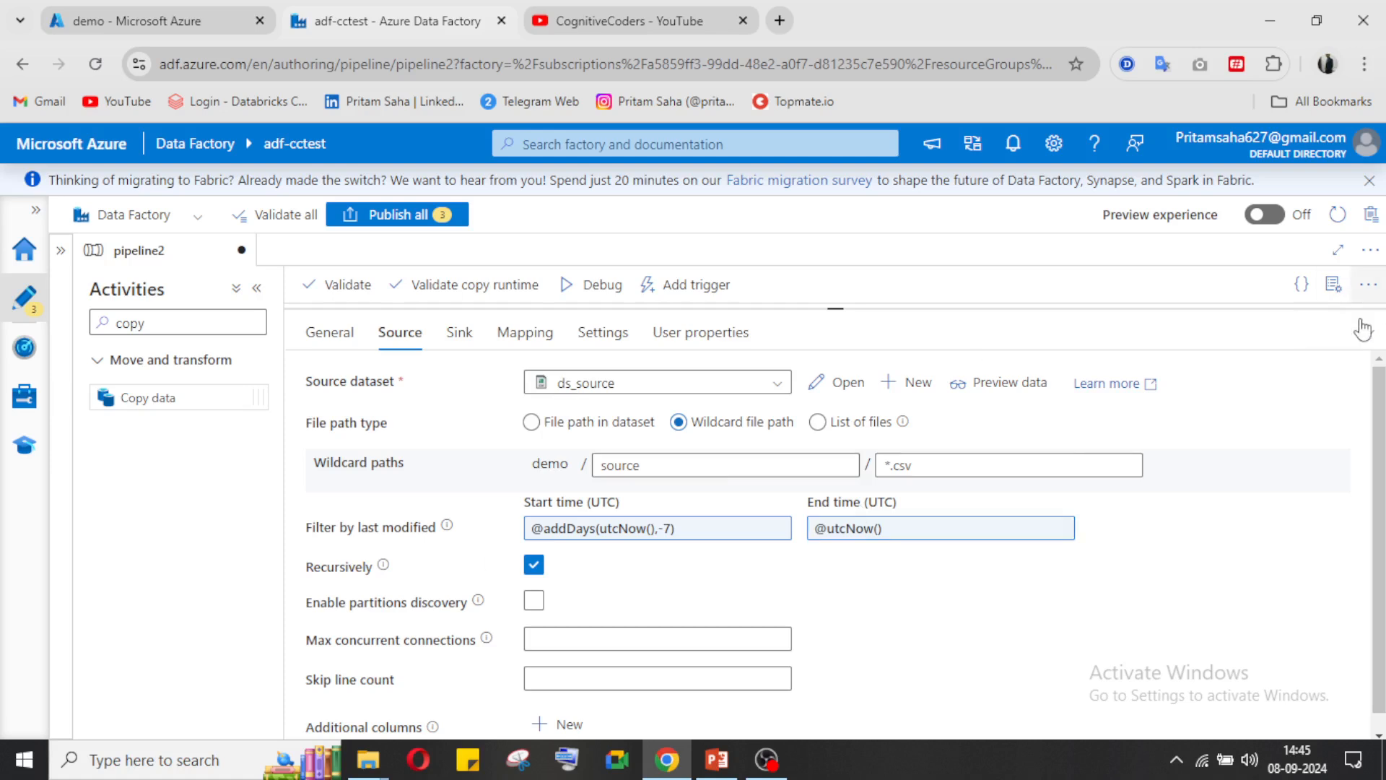
click(1365, 337)
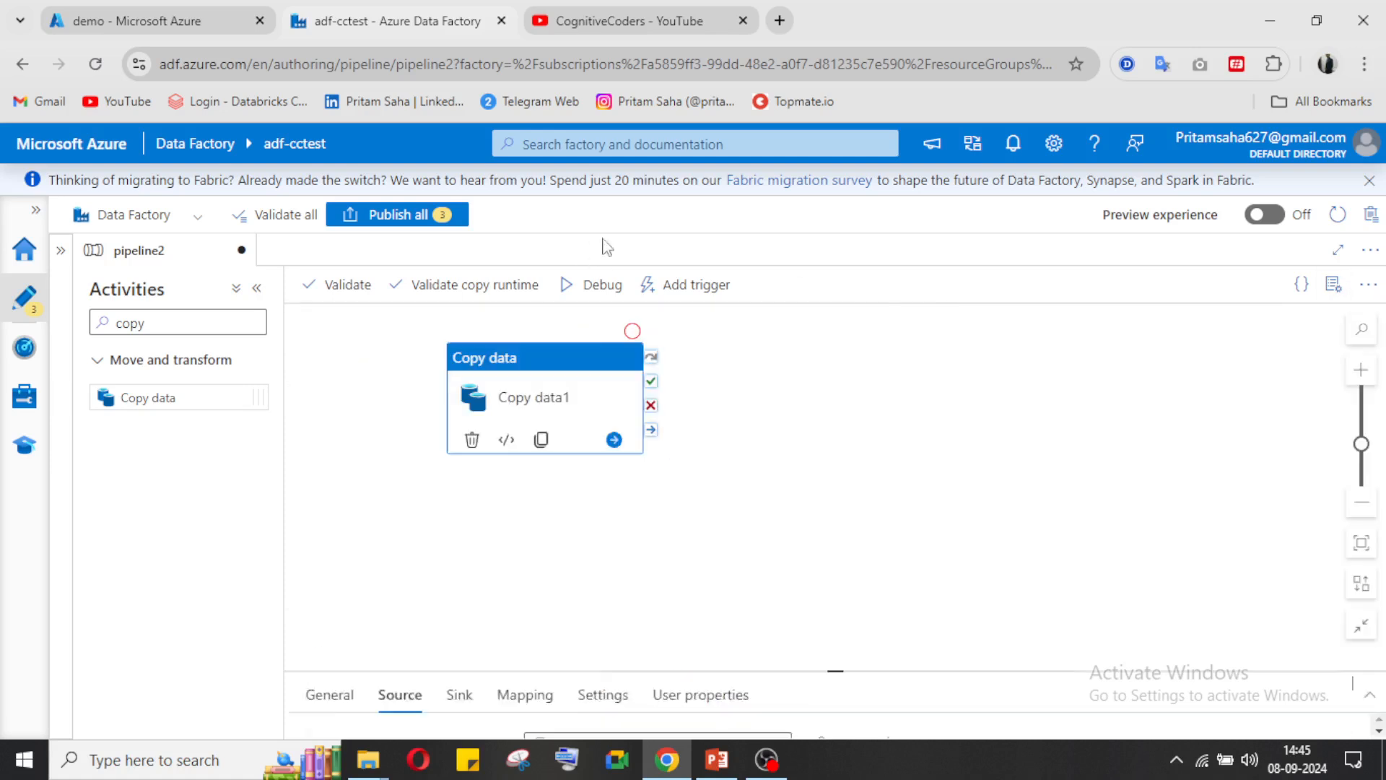
- Run pipeline2 in debug mode, inspect the copy activity's input while it runs, and refresh the run status
click(594, 283)
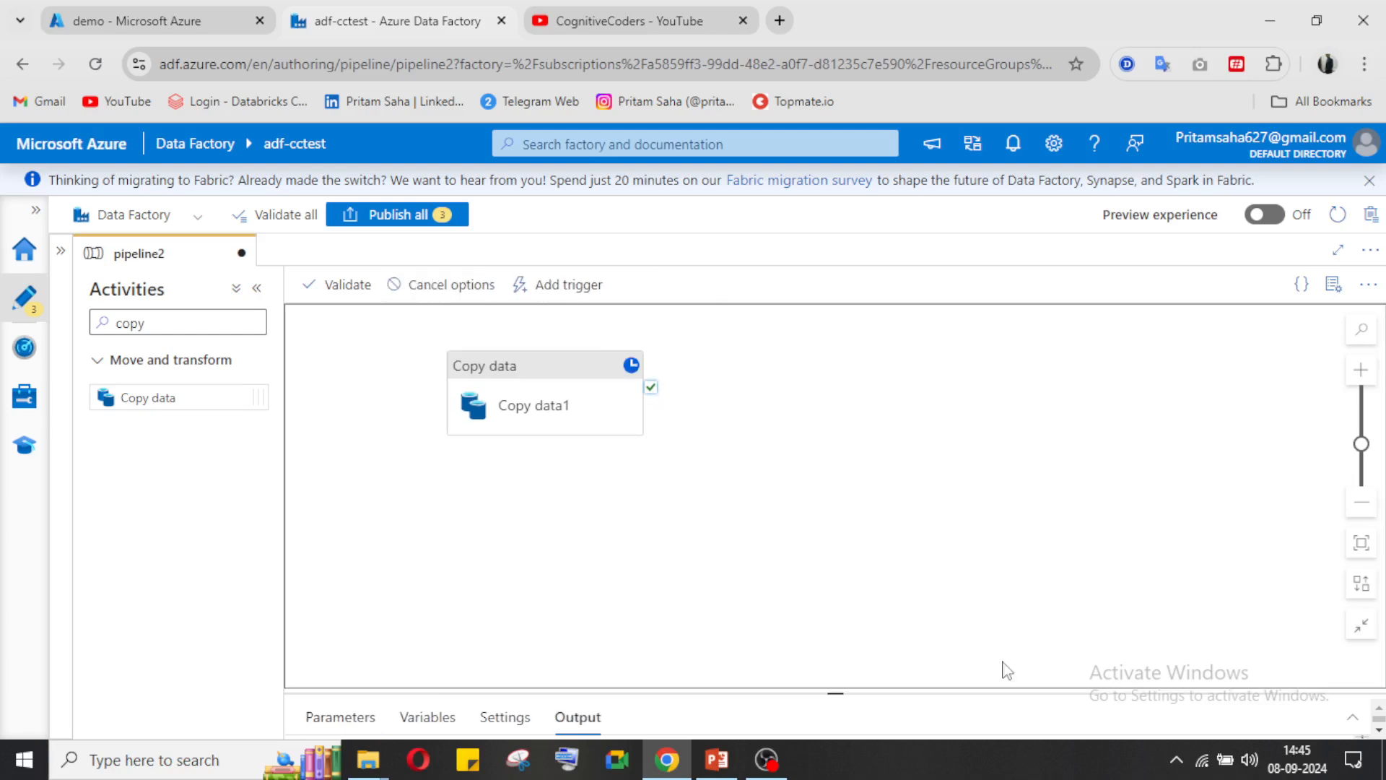
click(1353, 718)
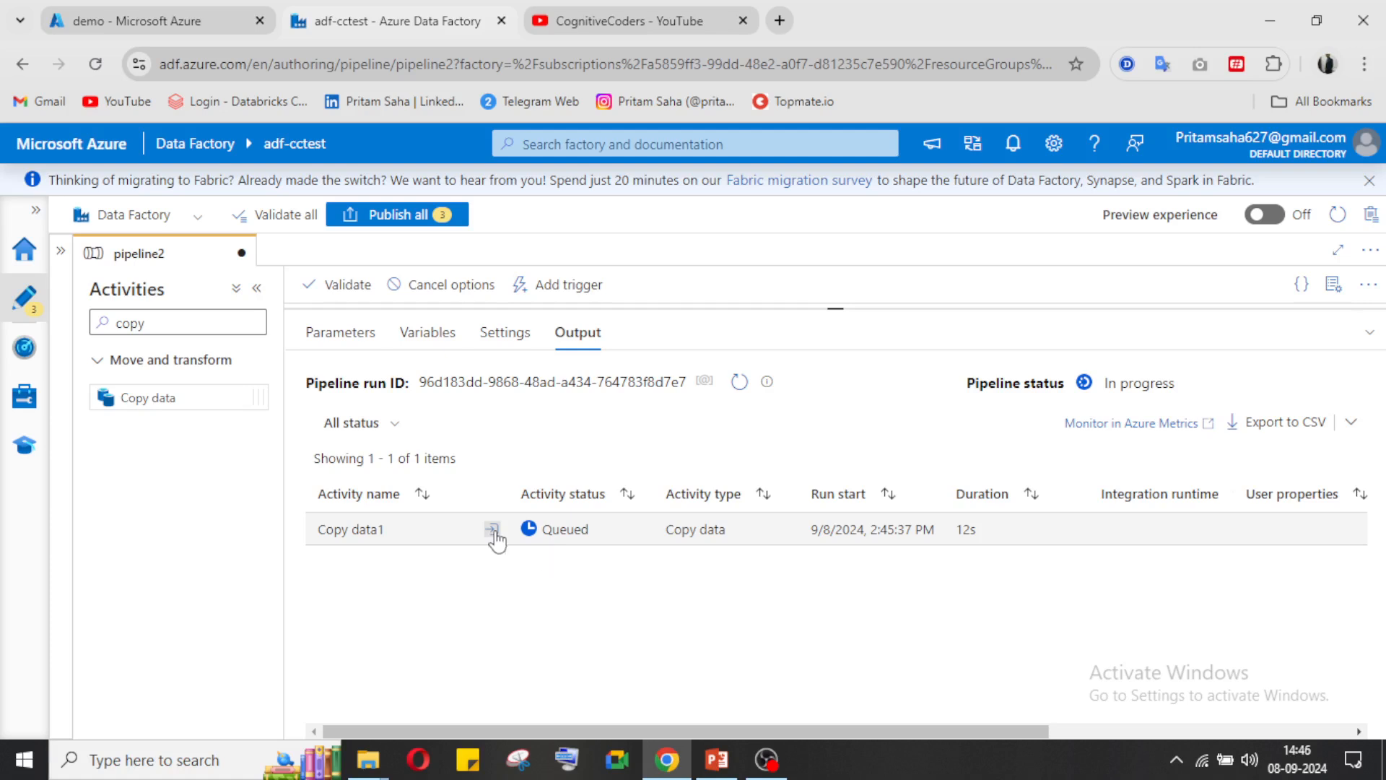
click(492, 530)
scroll(500, 386, down, 10)
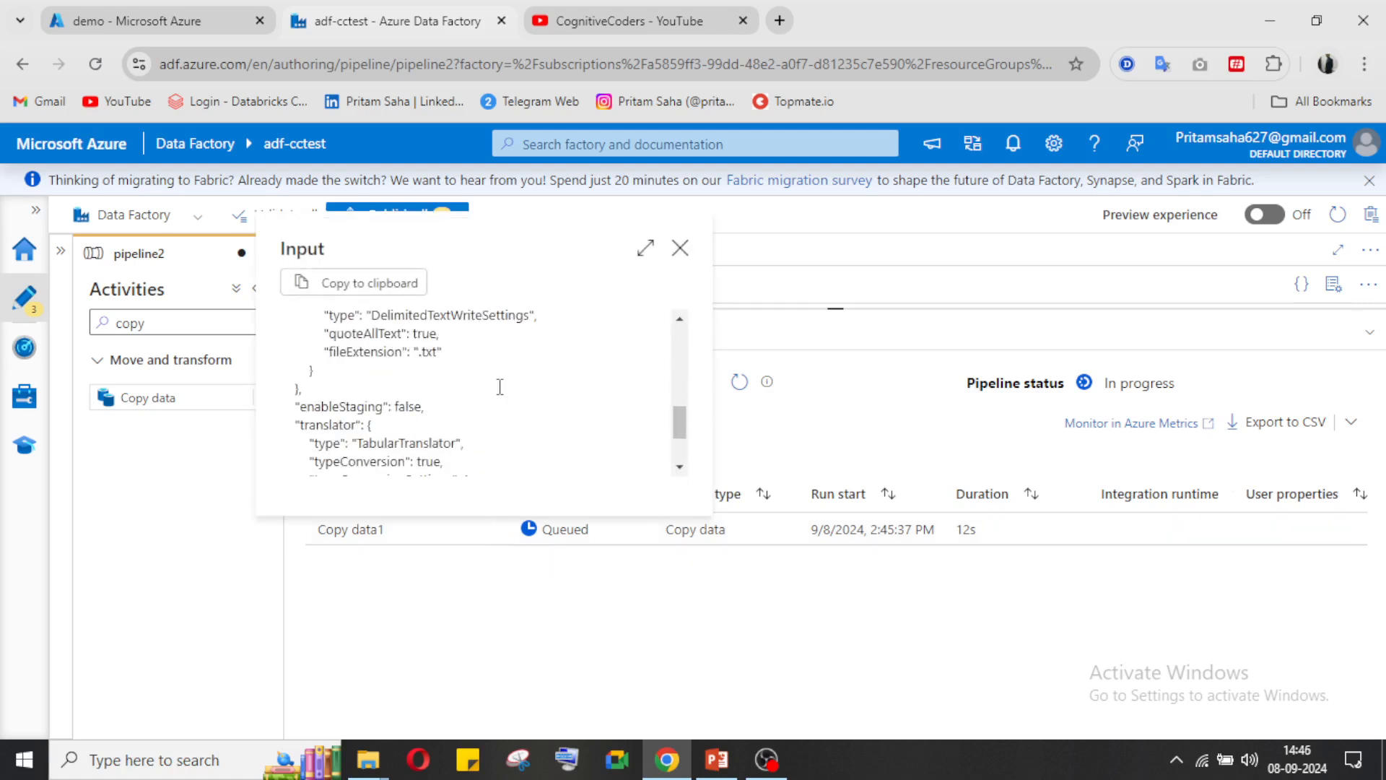
click(692, 251)
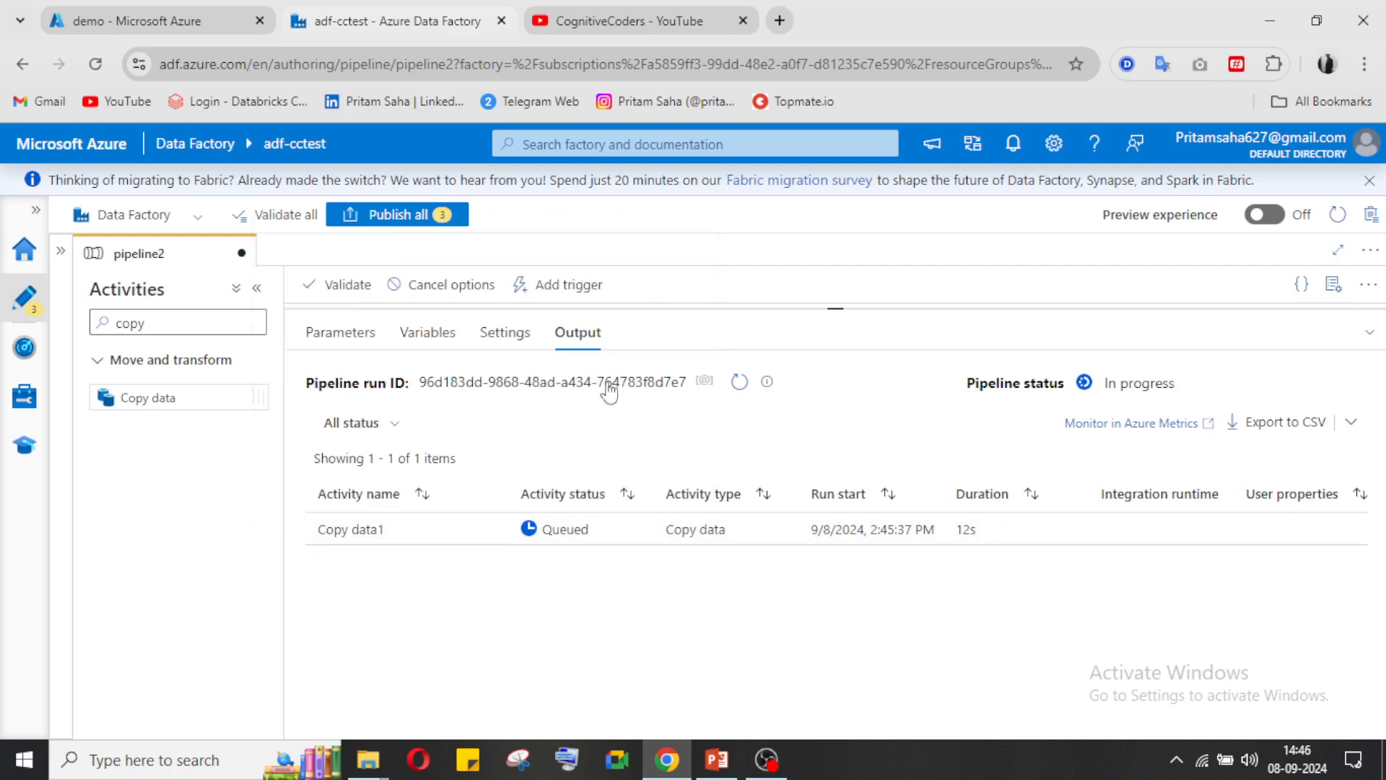
click(739, 384)
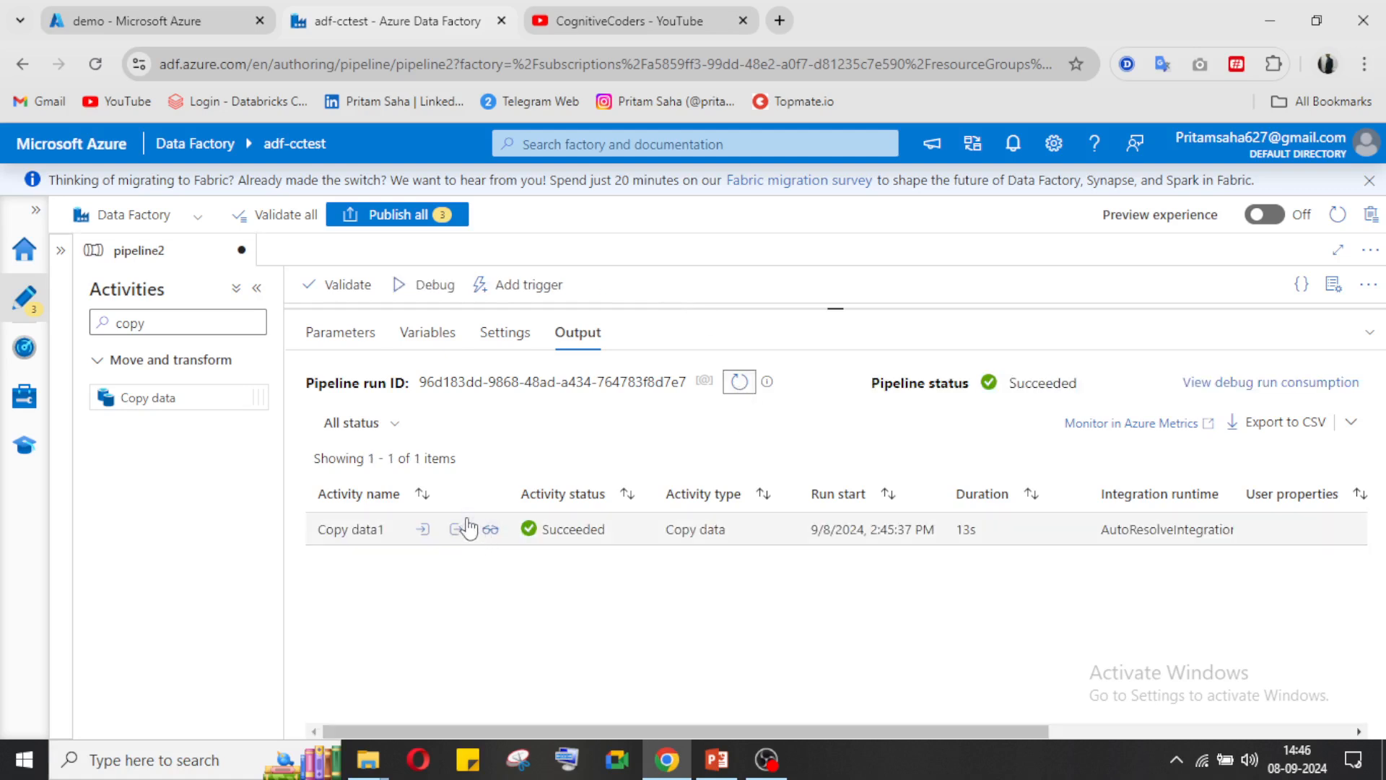
- Examine the output JSON of the Copy data1 run for the data and files read and written
click(456, 530)
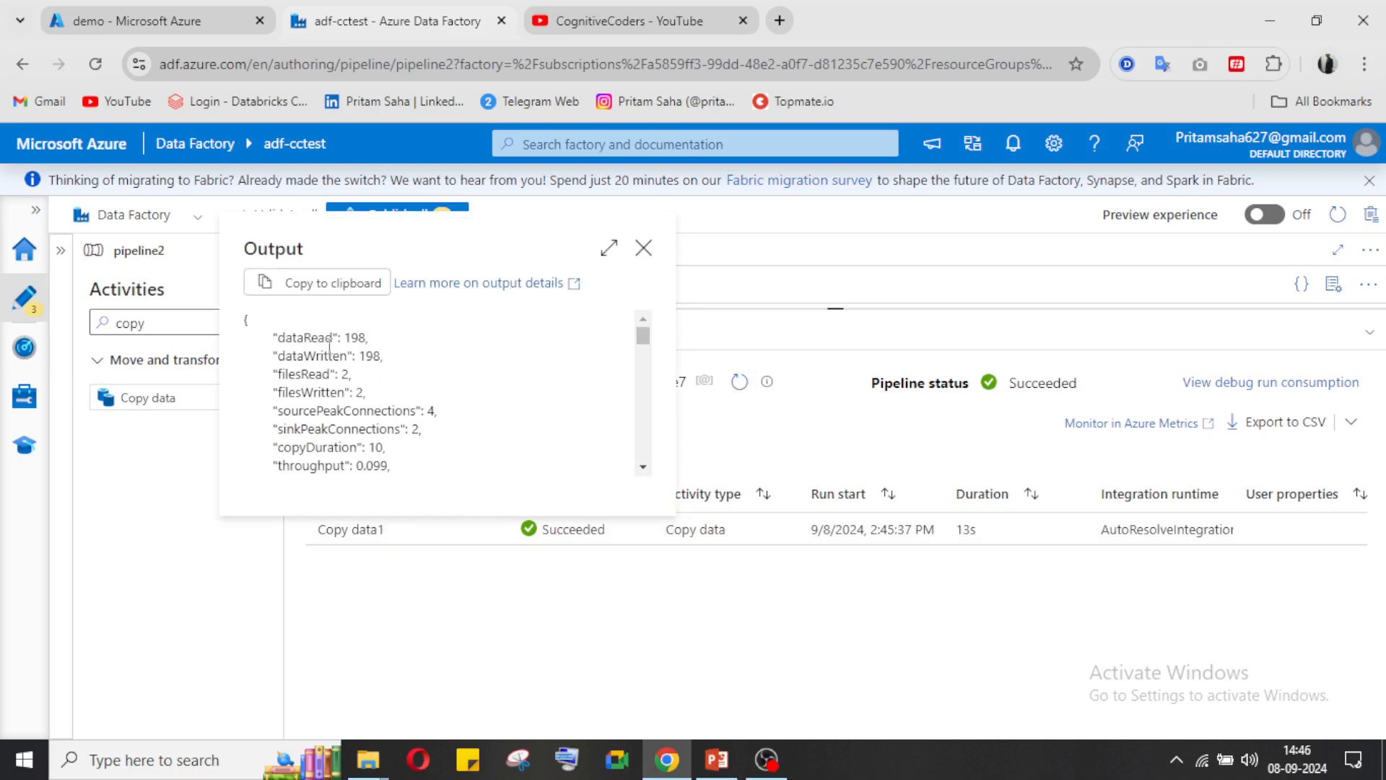
scroll(363, 378, down, 1)
scroll(362, 372, down, 4)
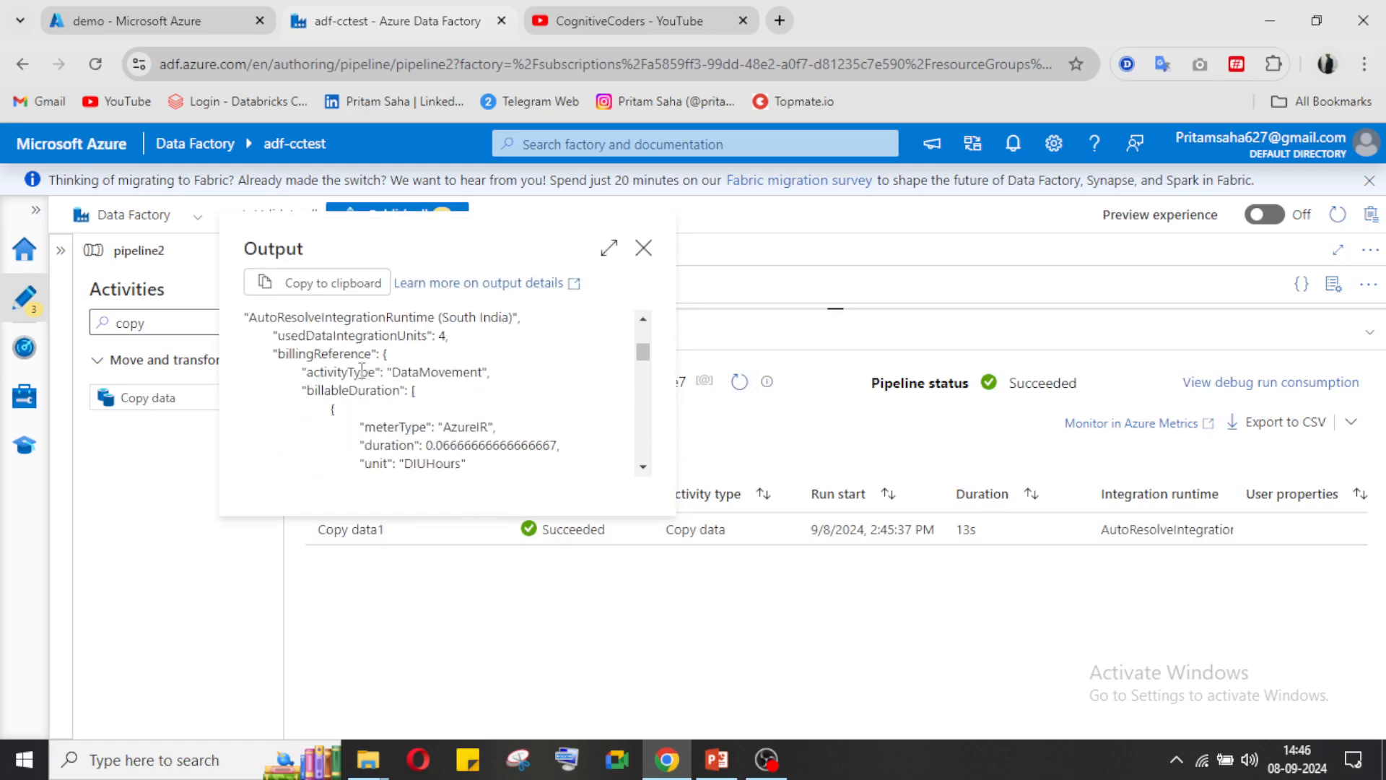
scroll(362, 368, down, 5)
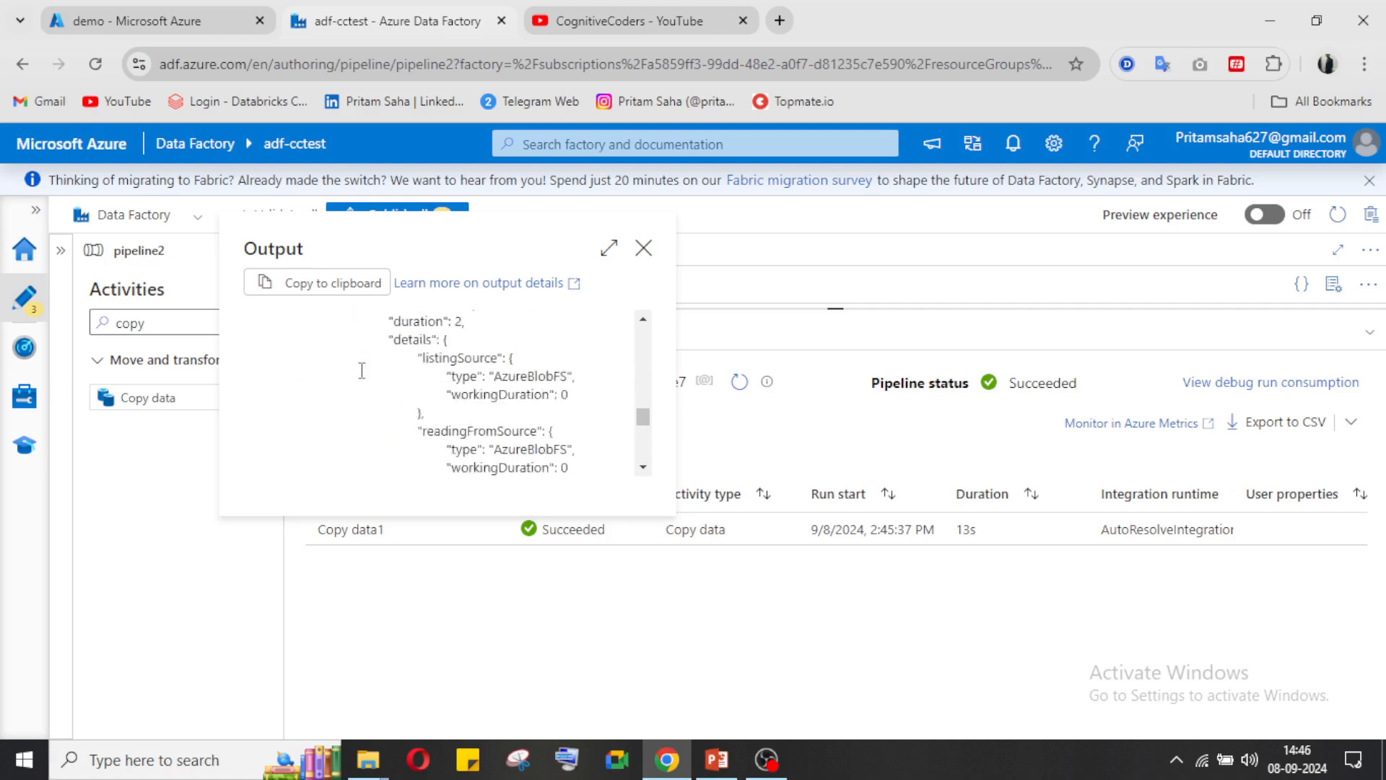
click(644, 248)
- Examine the input JSON of the Copy data1 run for the modified date range, wildcard file name and sink settings
click(423, 530)
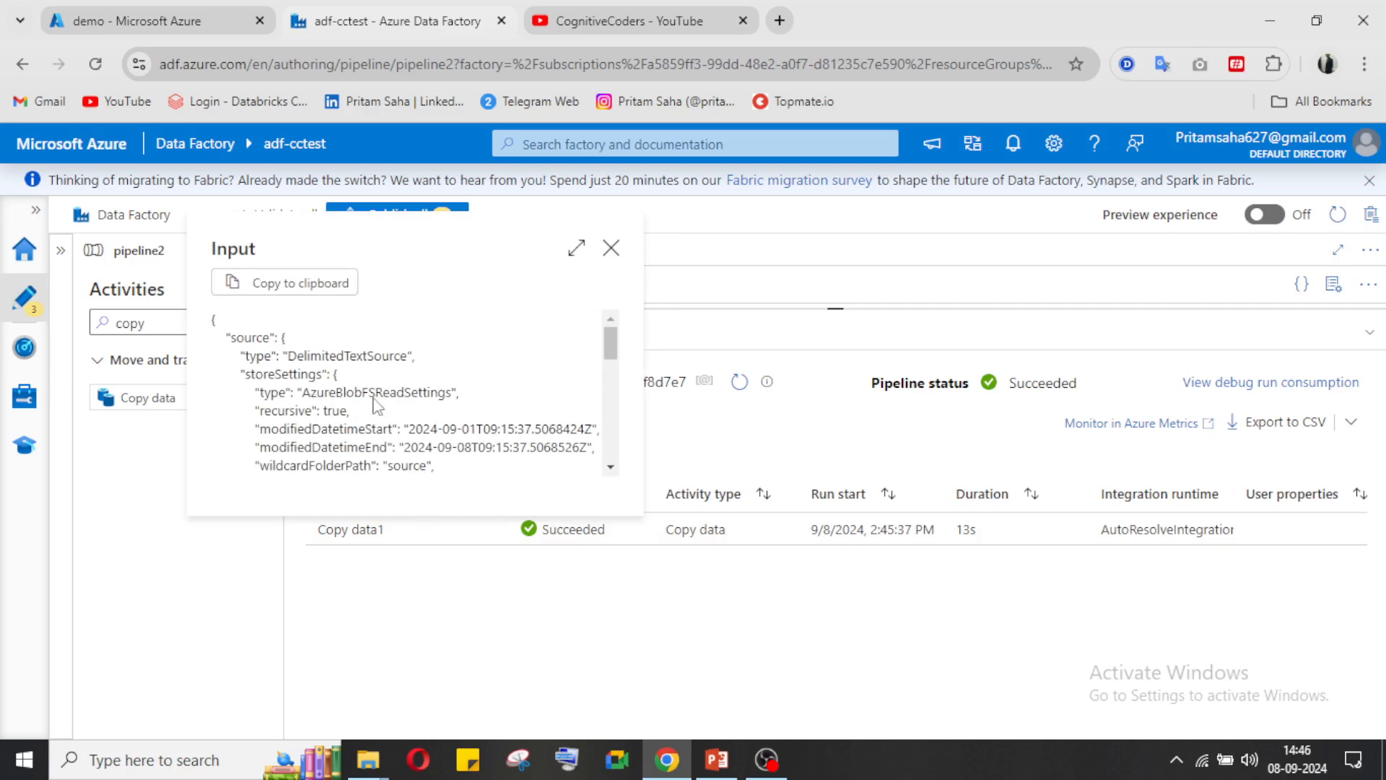
scroll(422, 401, down, 2)
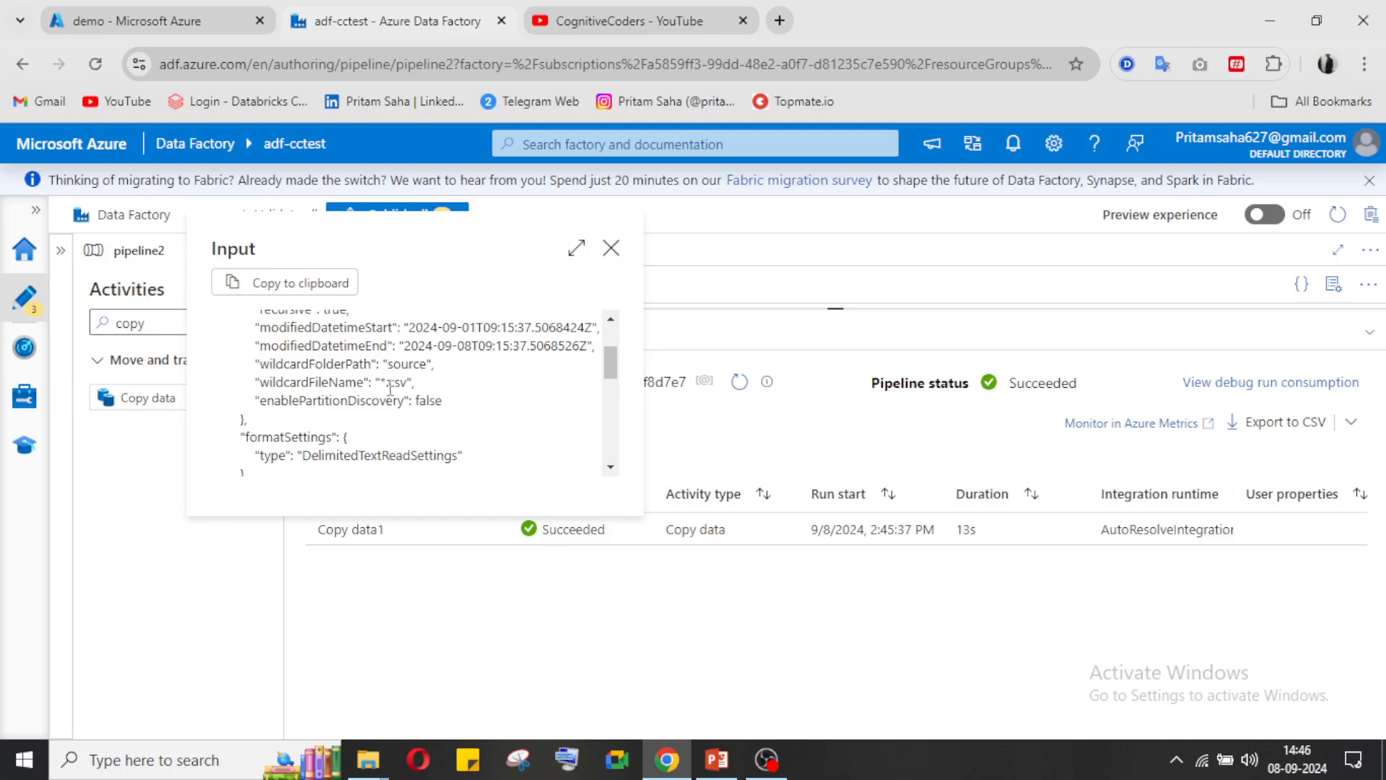
drag(389, 385, 414, 384)
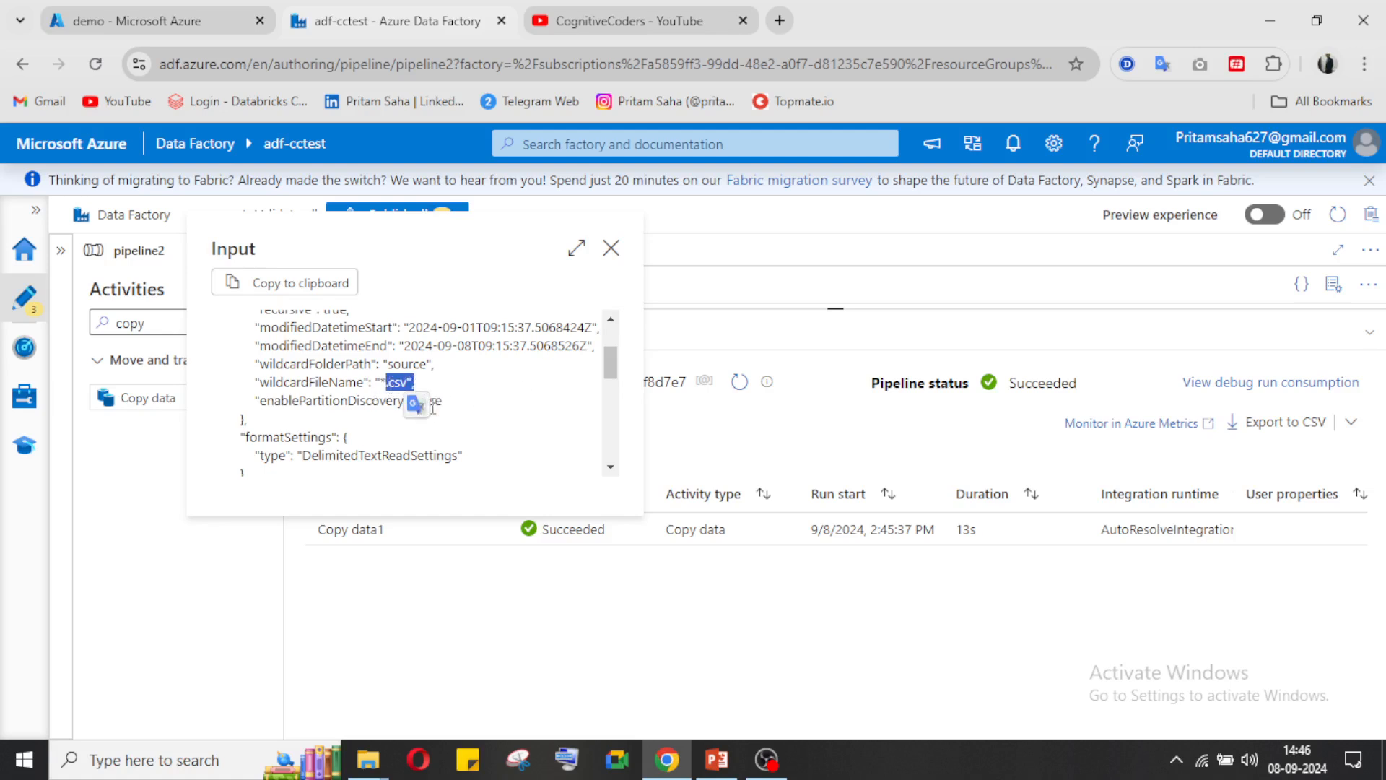
click(535, 405)
scroll(434, 357, down, 4)
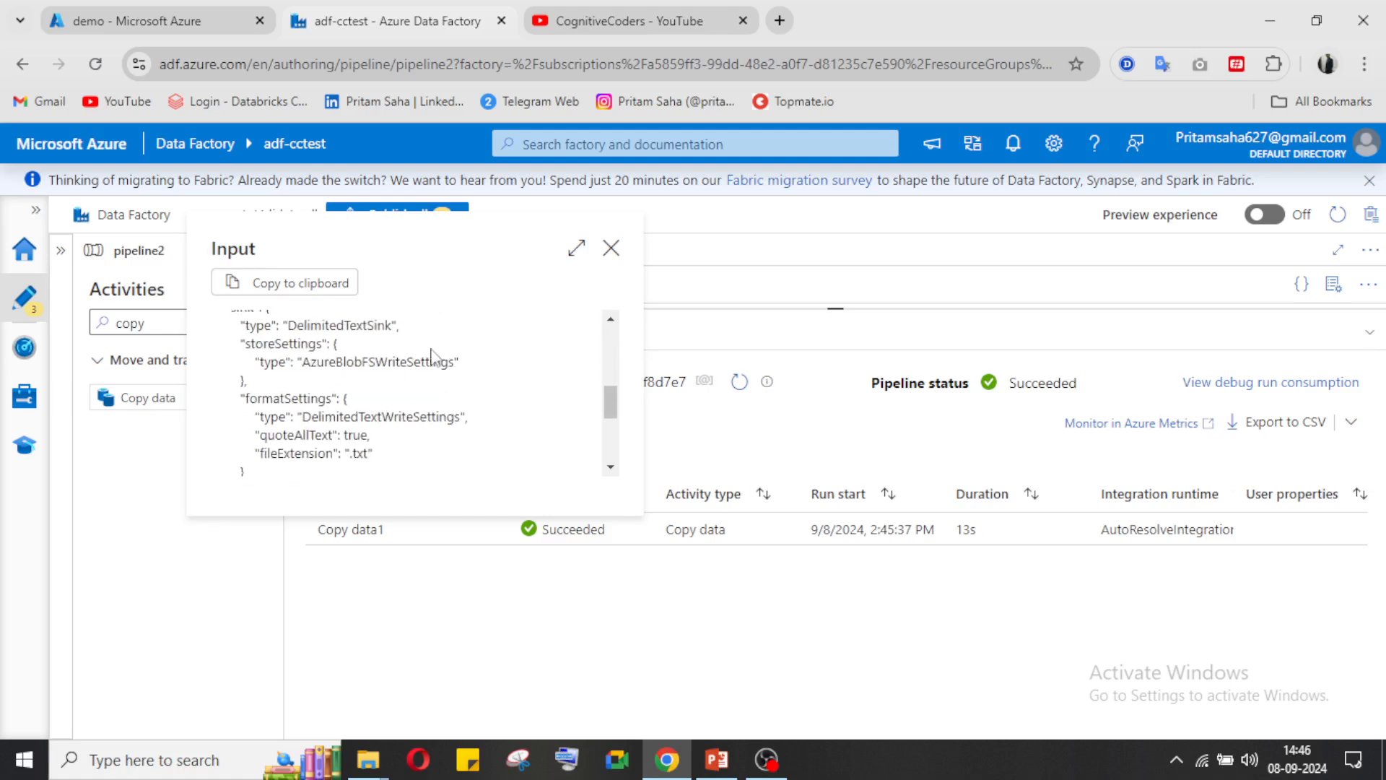
scroll(437, 409, down, 3)
click(611, 248)
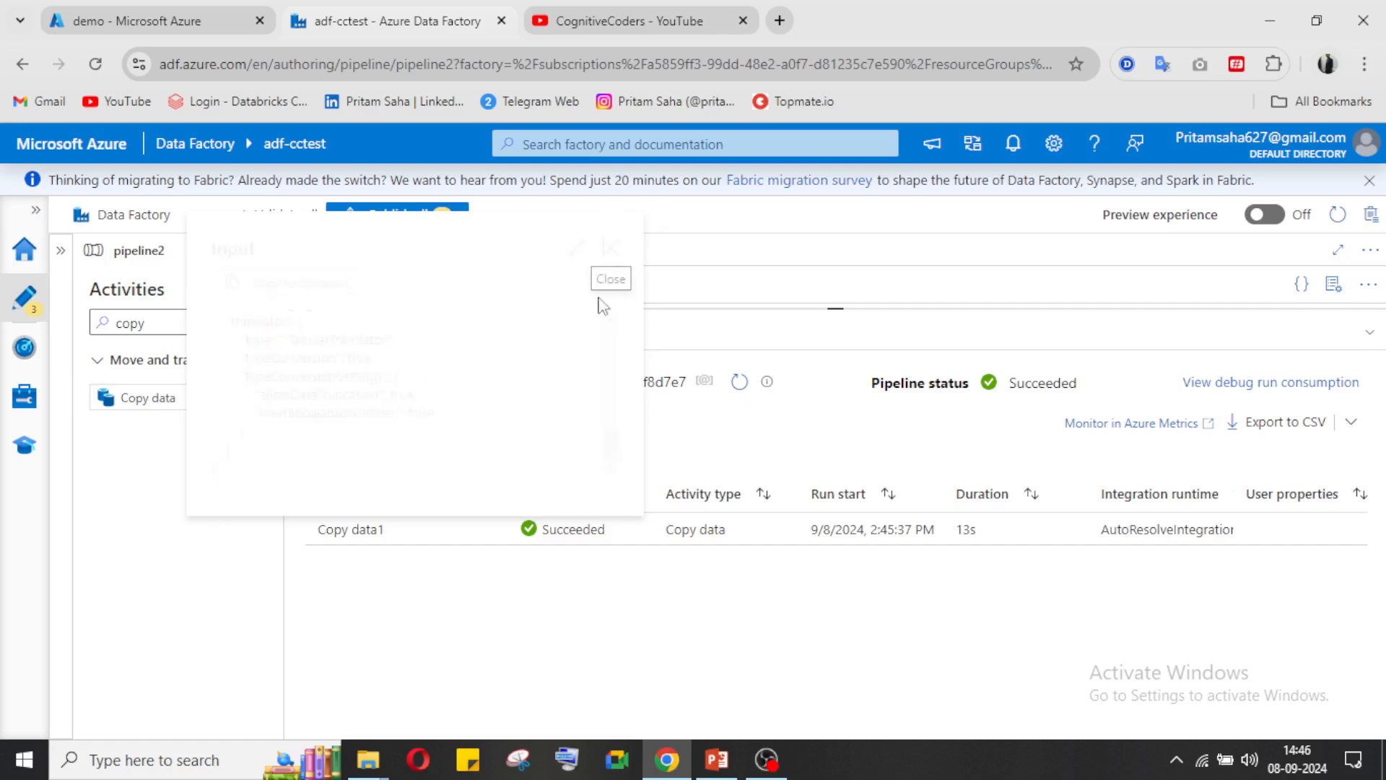
- Recheck the Copy data1 output JSON, including the source and sink execution details
click(451, 533)
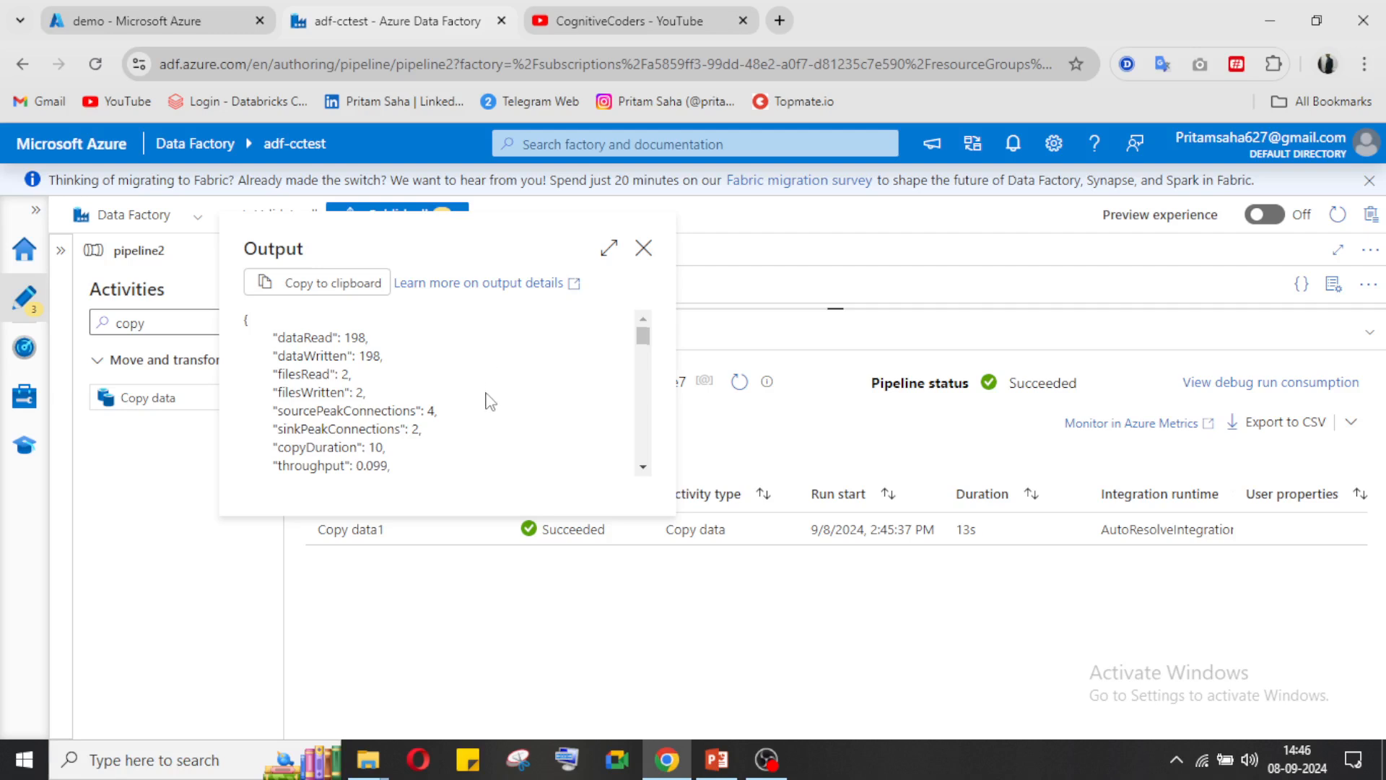
scroll(487, 411, down, 5)
scroll(488, 410, down, 4)
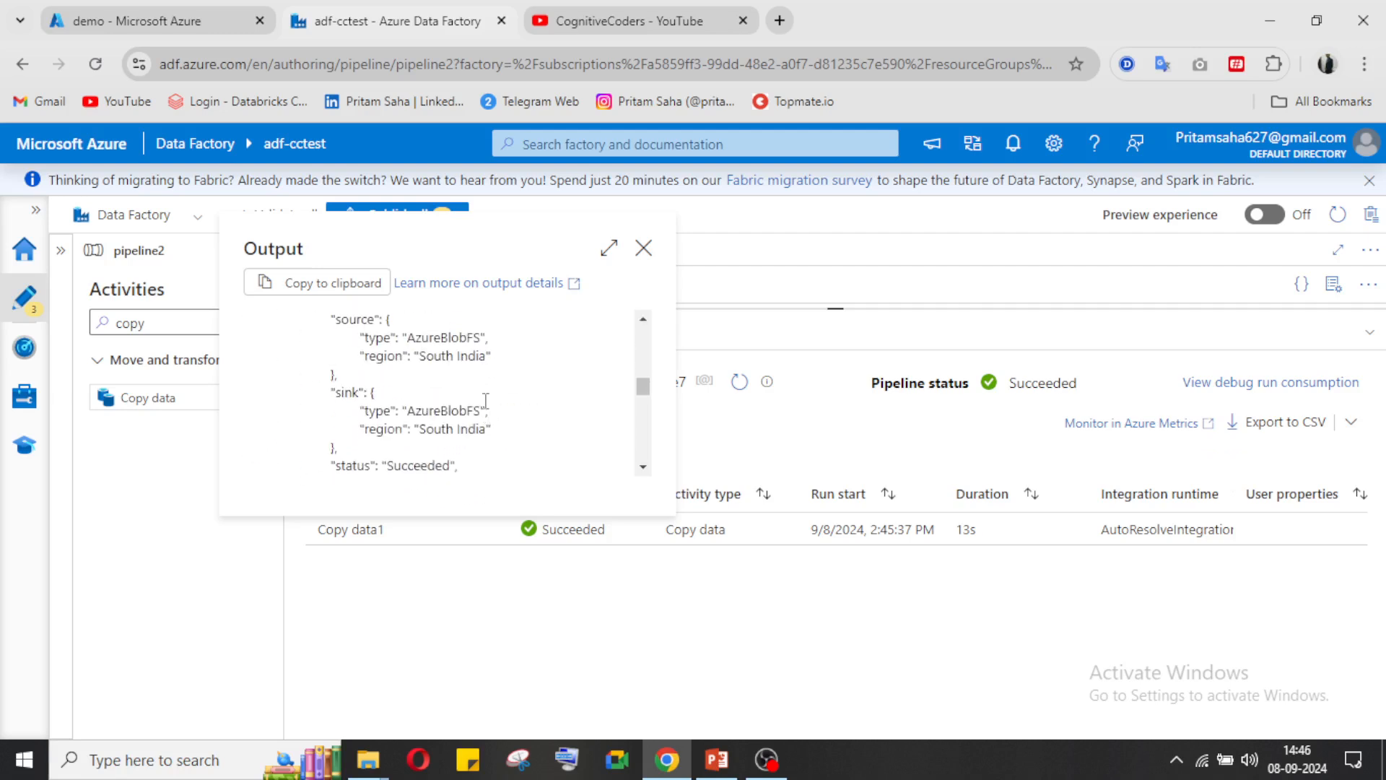
scroll(488, 410, down, 5)
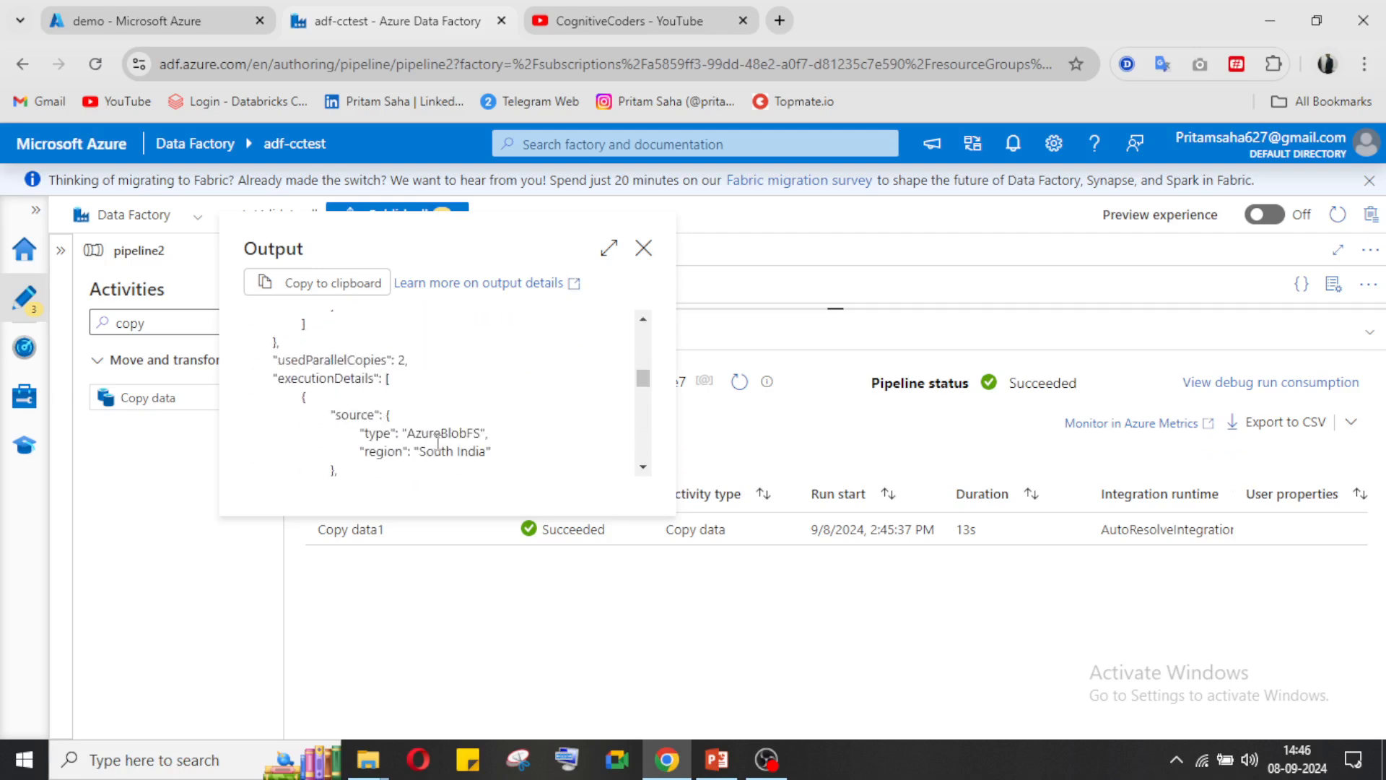
scroll(532, 363, up, 12)
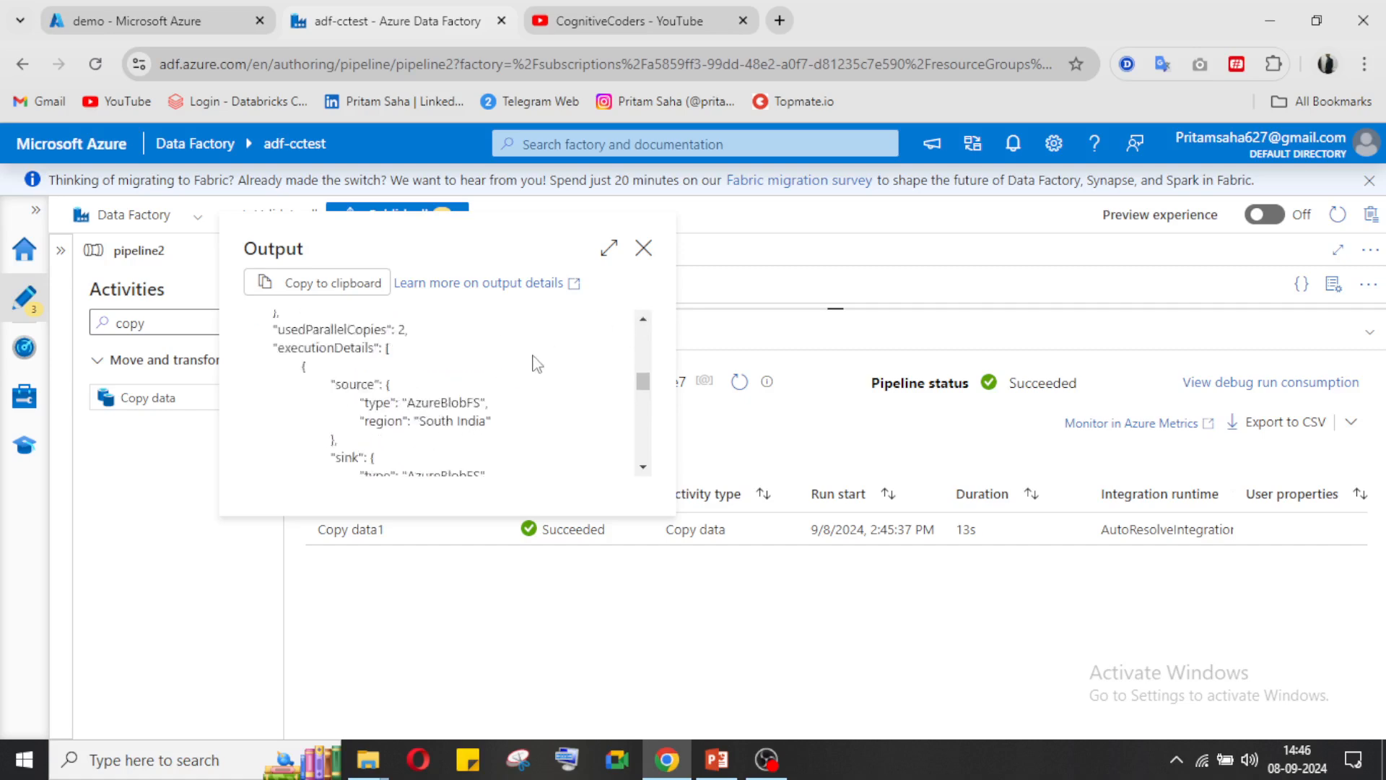
click(643, 248)
- Check the copied files in the demo container's sink folder in the Azure portal and return to Azure Data Factory
click(142, 23)
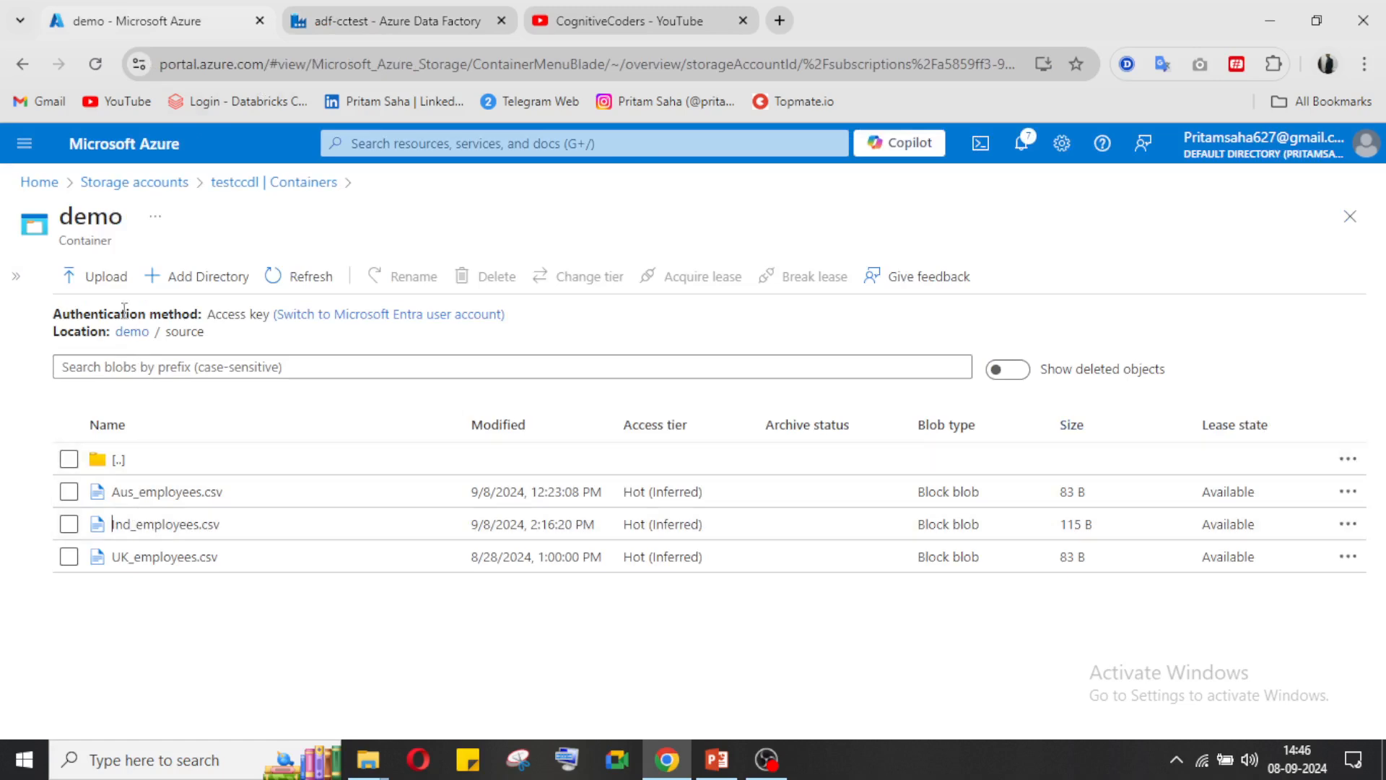
click(132, 332)
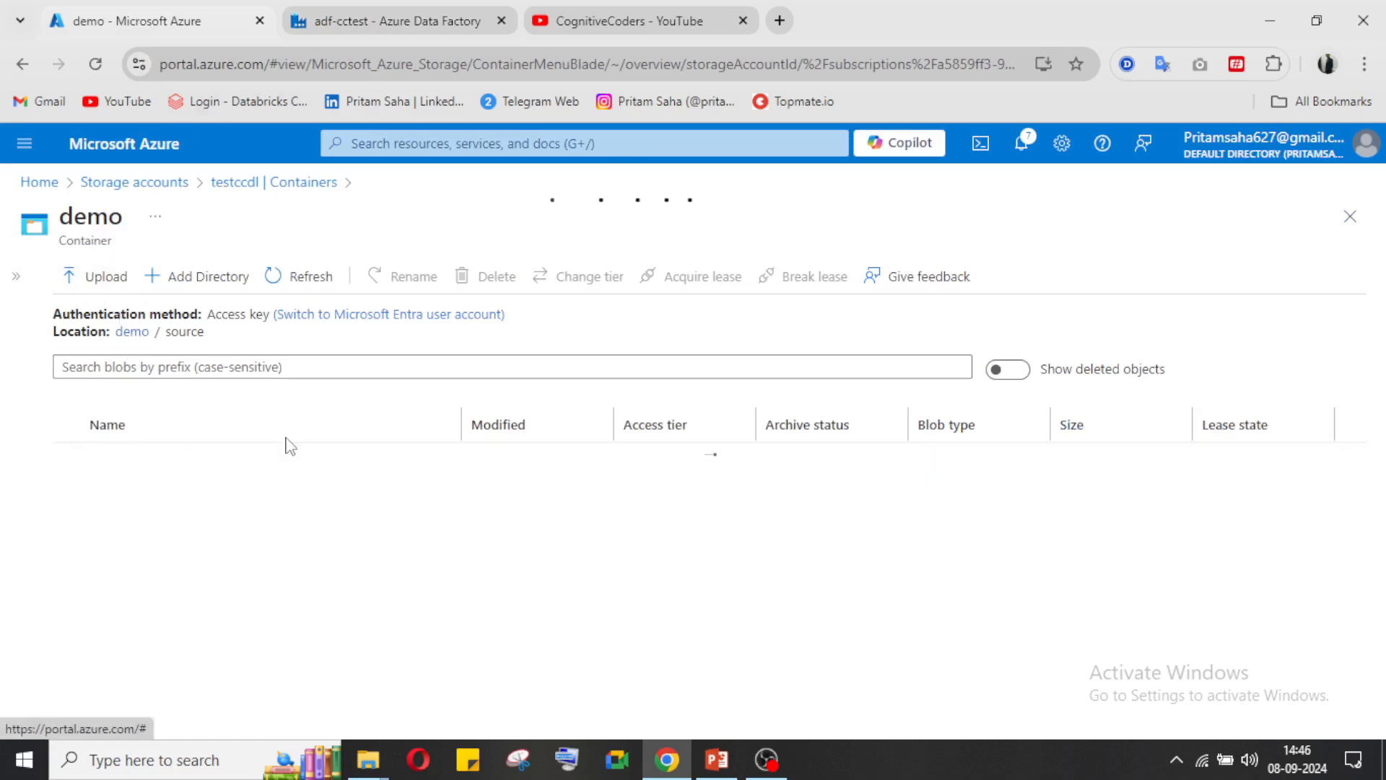
click(132, 461)
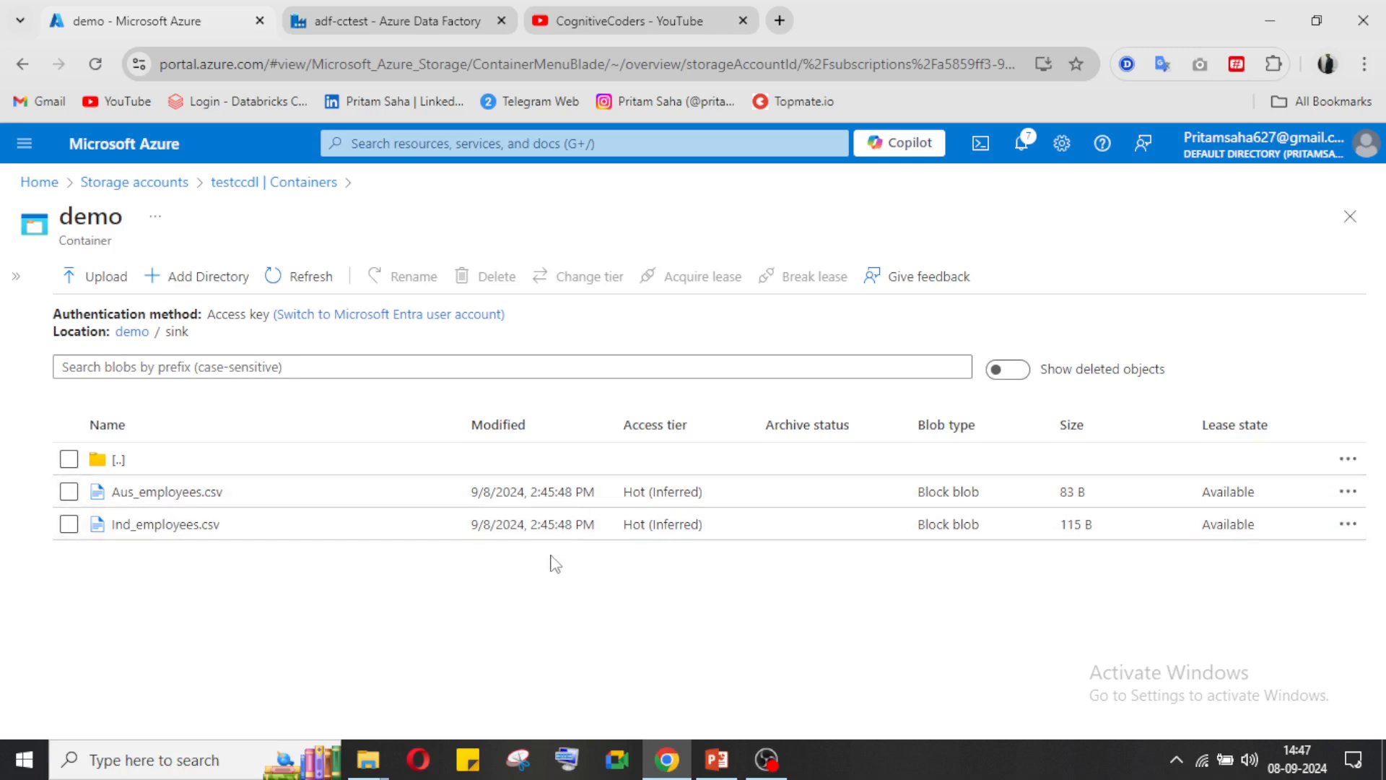
click(327, 17)
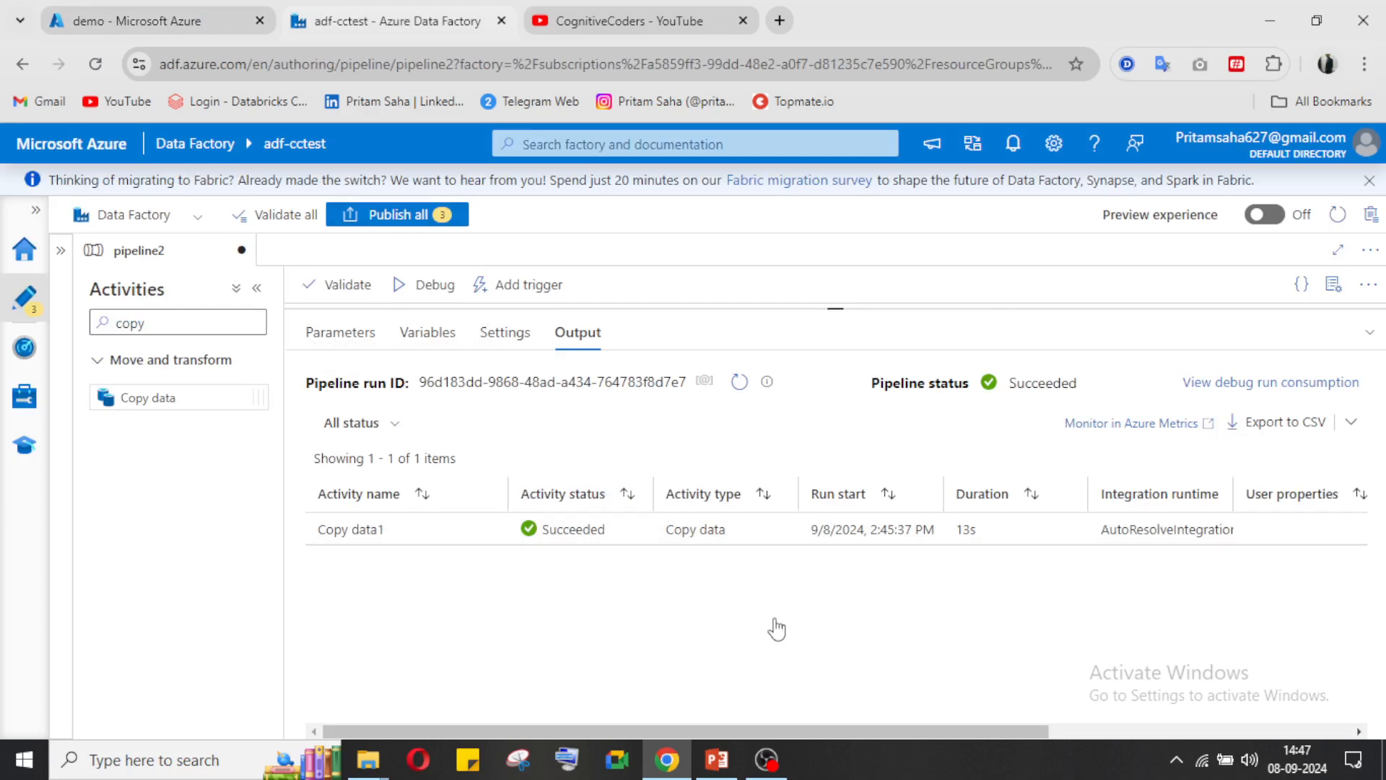
- Check the pipeline's variables and parameters, and review the source settings of the Copy data1 activity
click(1370, 332)
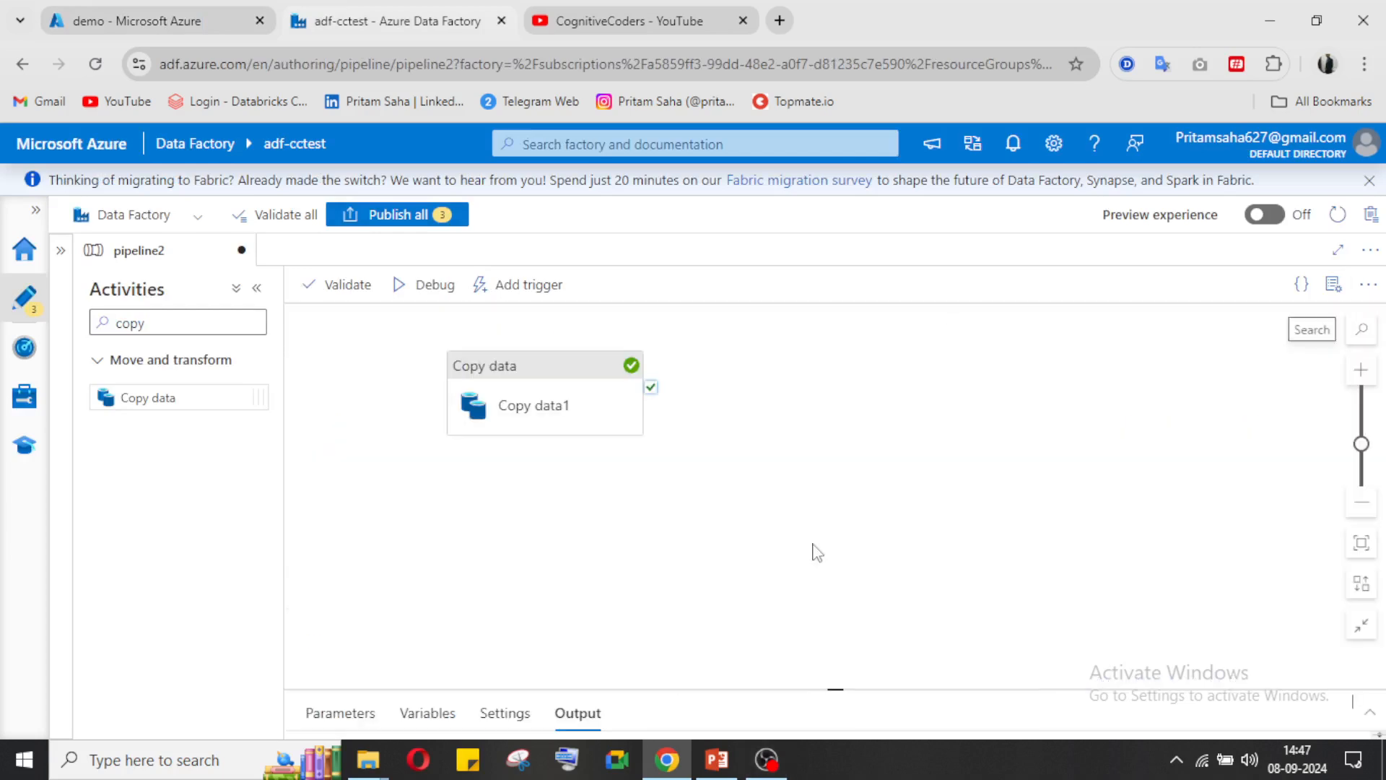
click(430, 718)
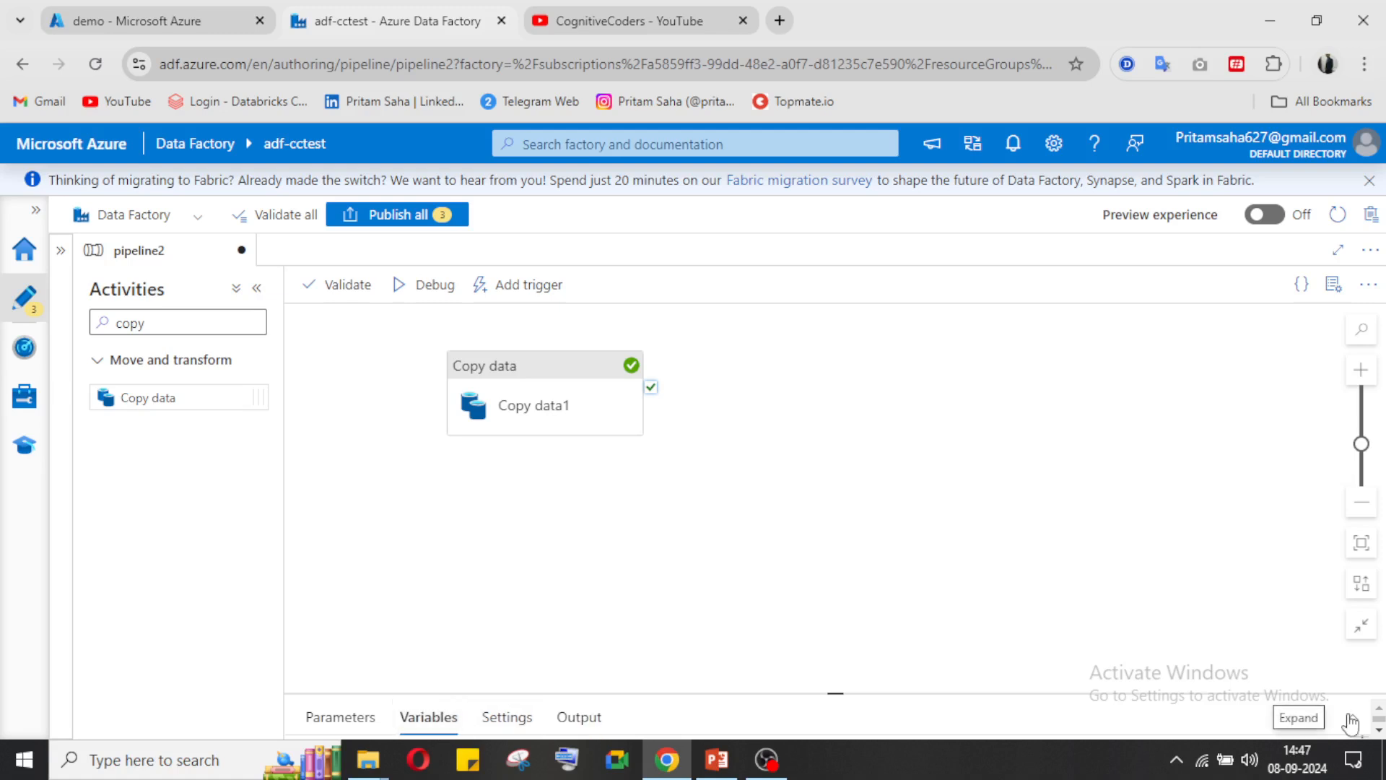
click(1350, 722)
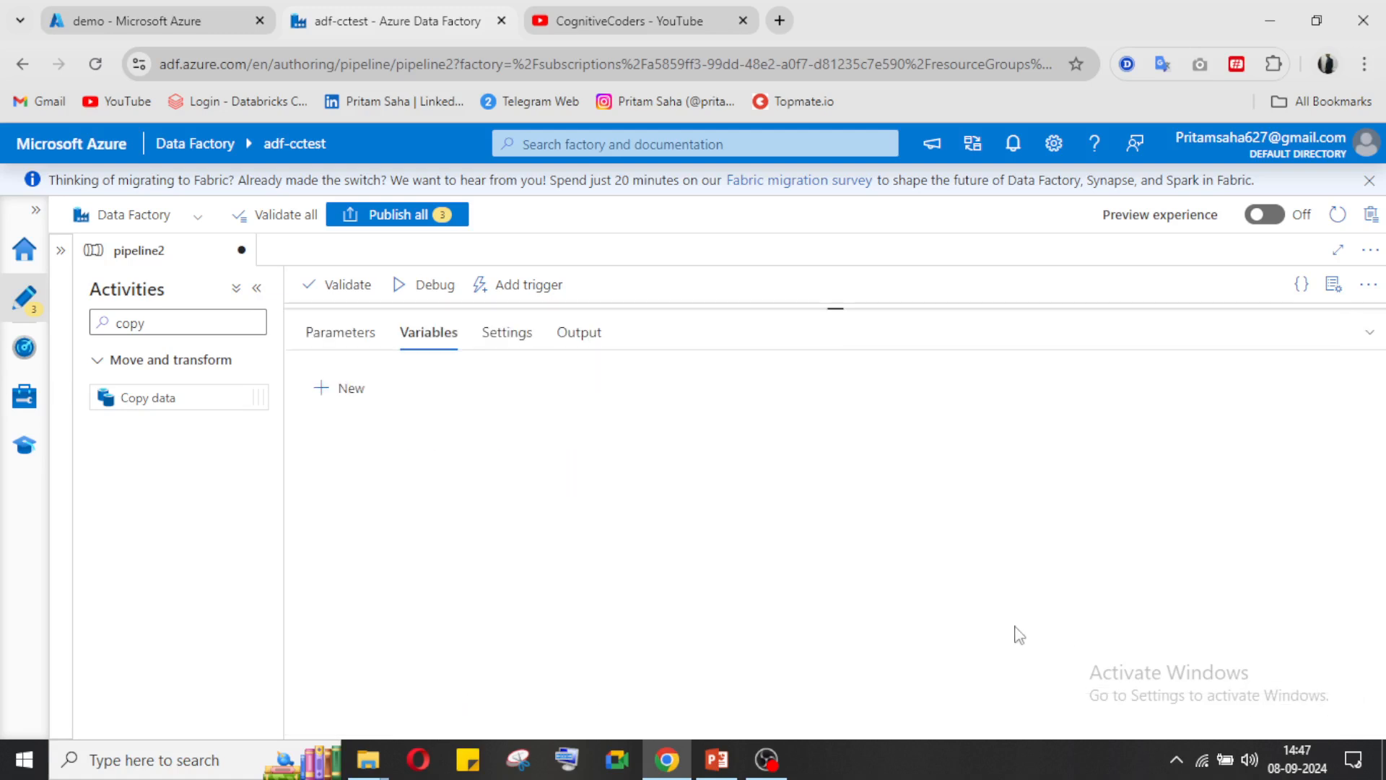
click(323, 336)
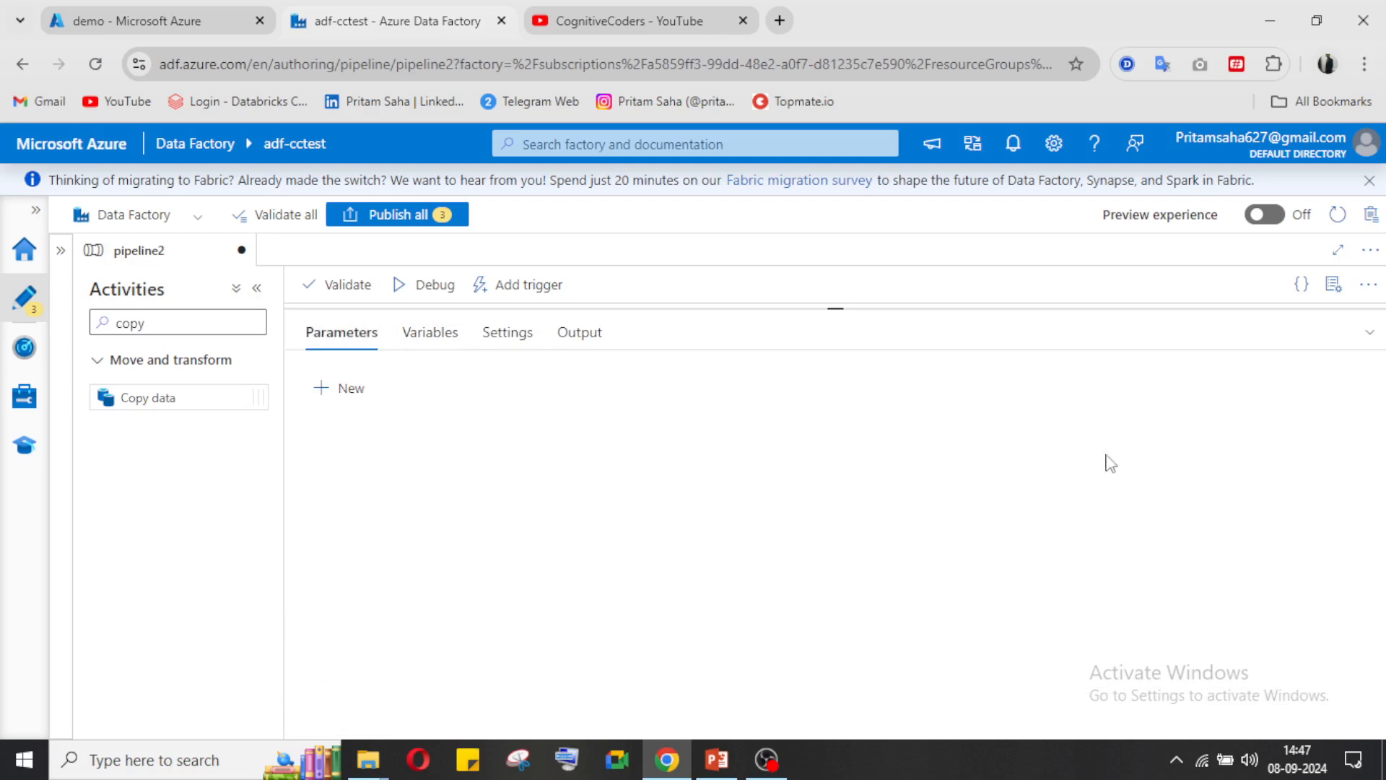
click(1375, 334)
click(570, 397)
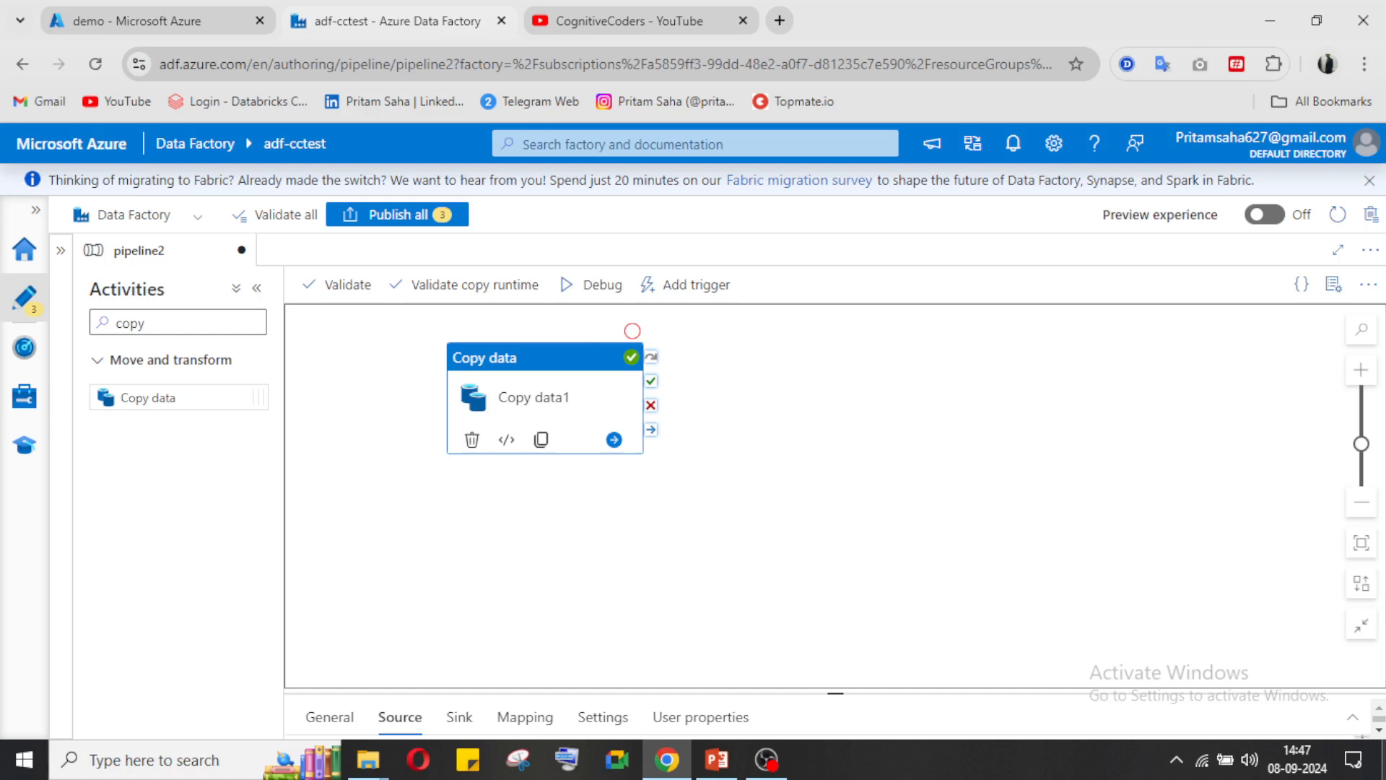
click(1368, 718)
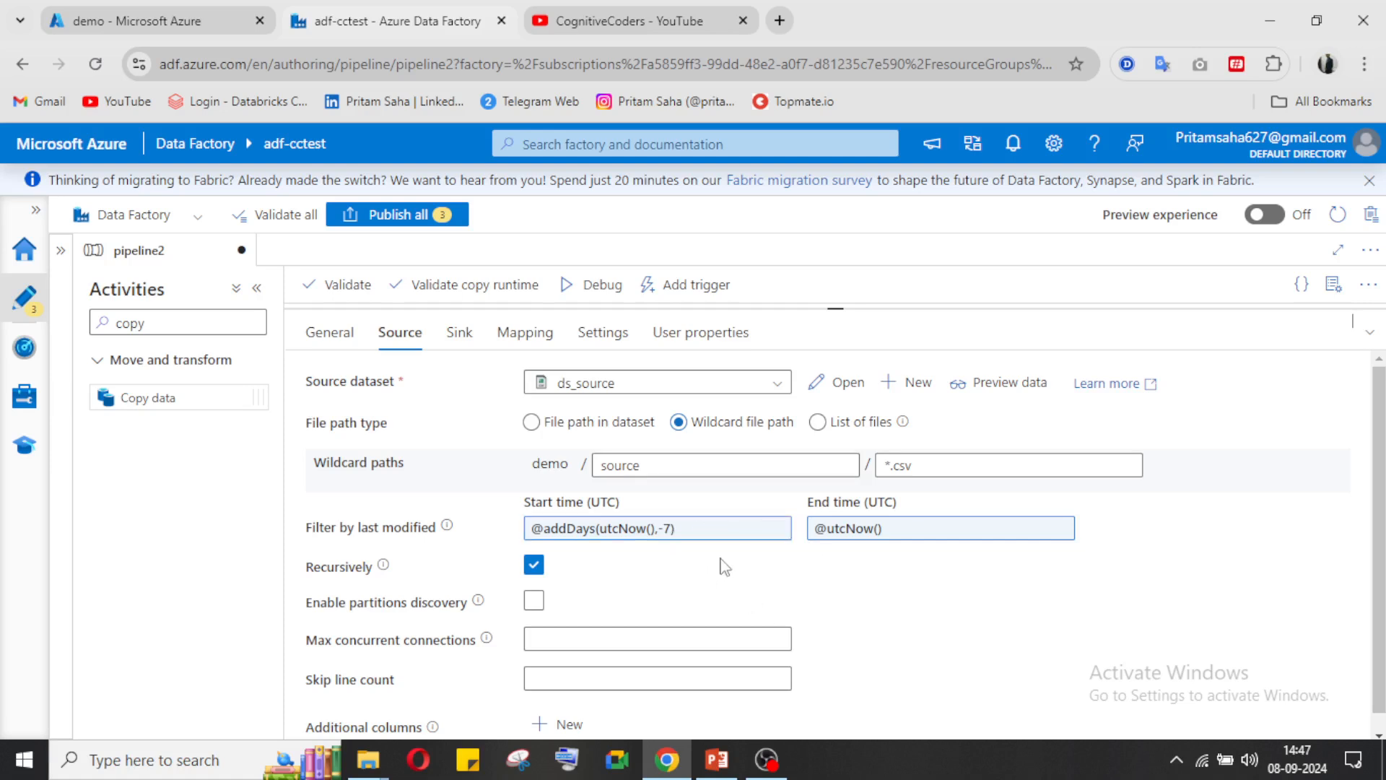
click(690, 533)
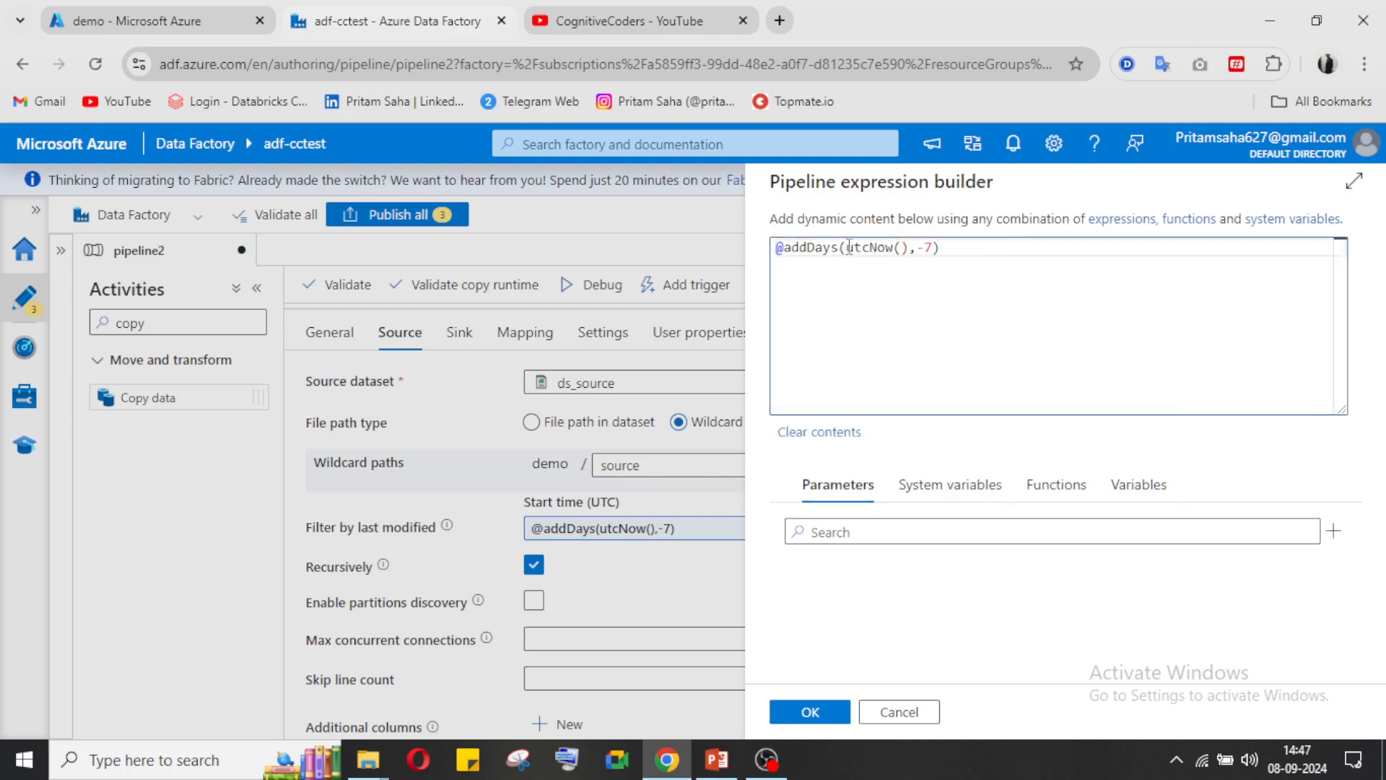
key(Return)
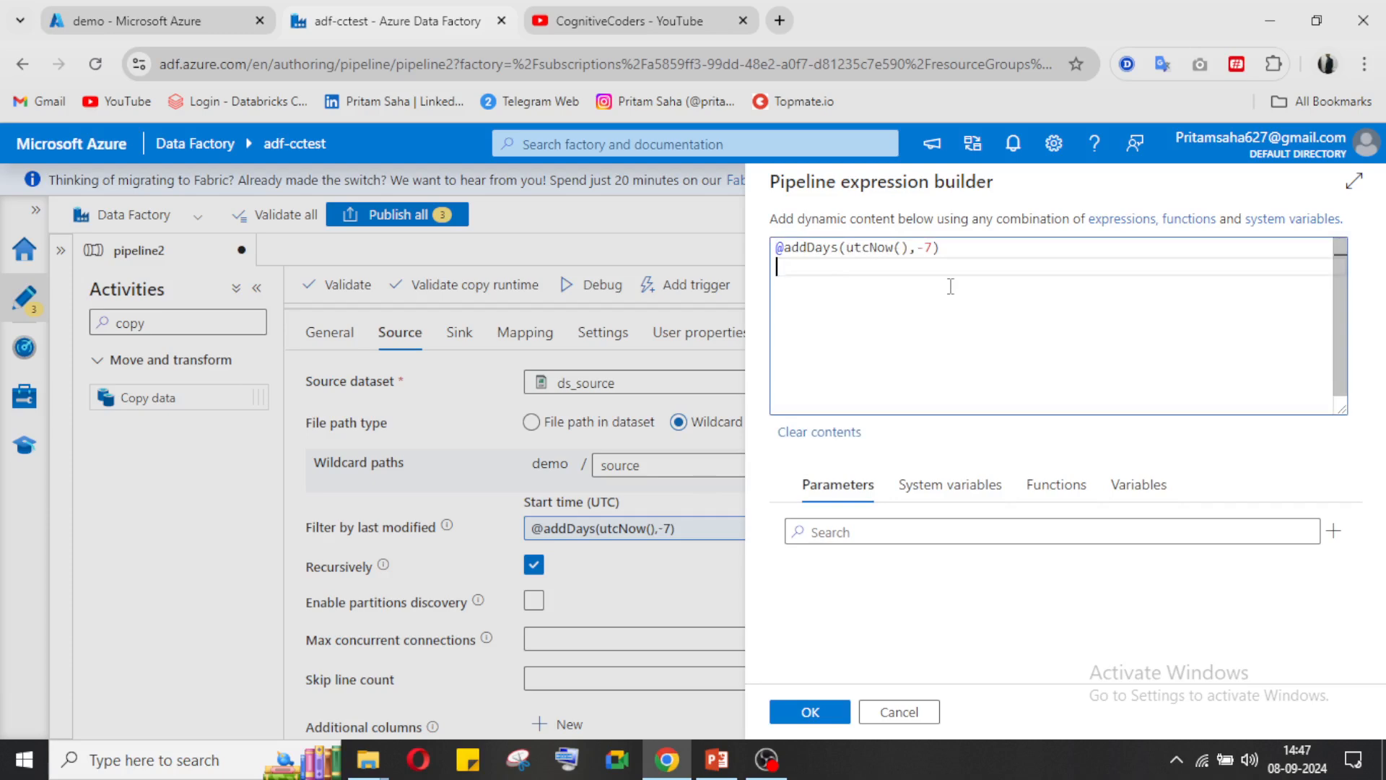
text(@add)
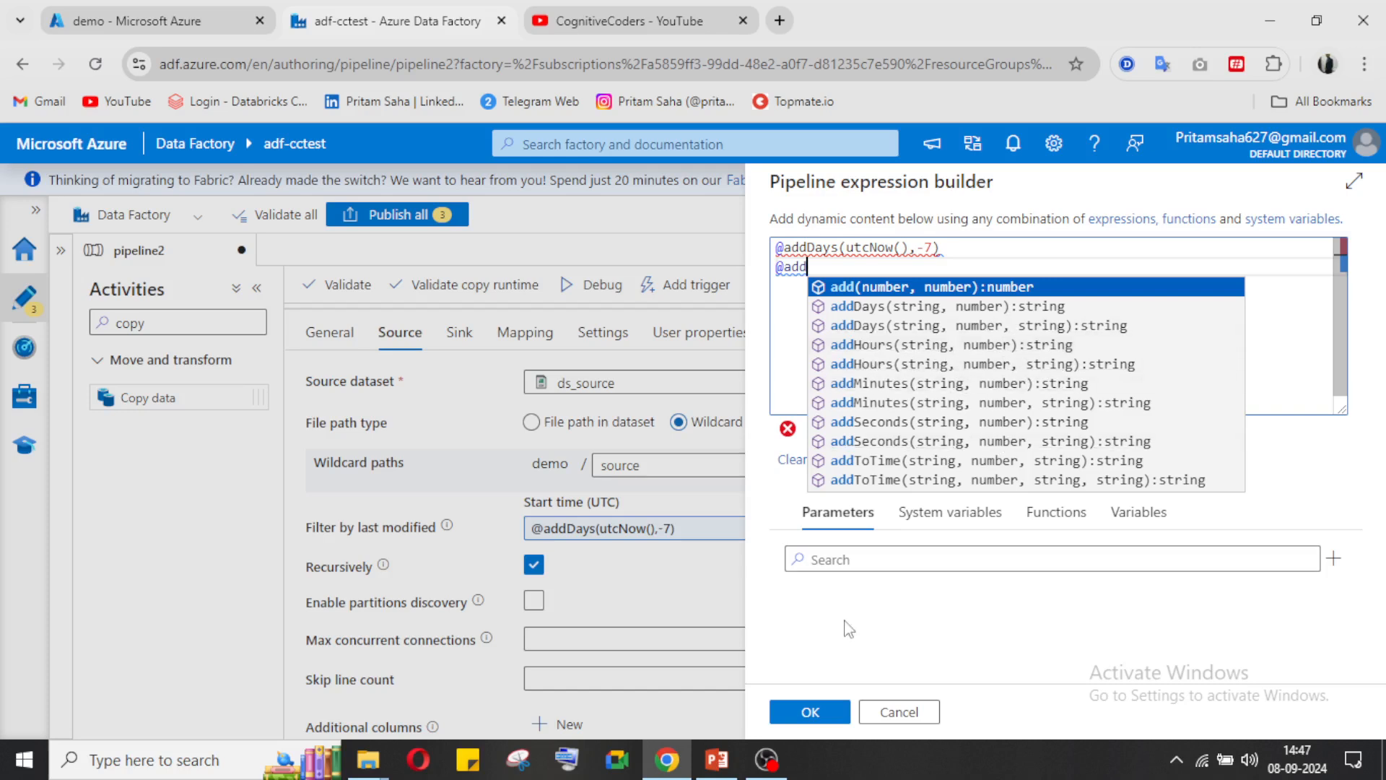
click(899, 712)
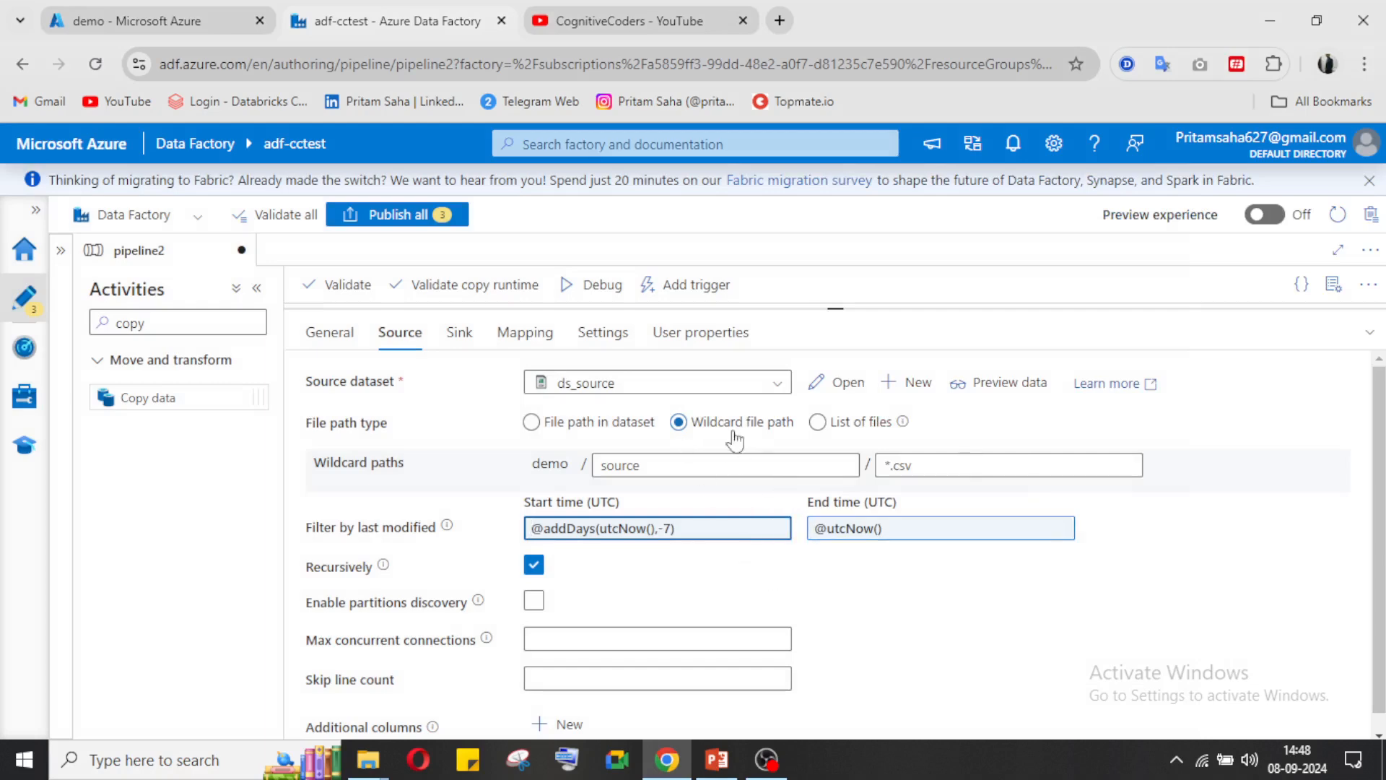
click(1369, 338)
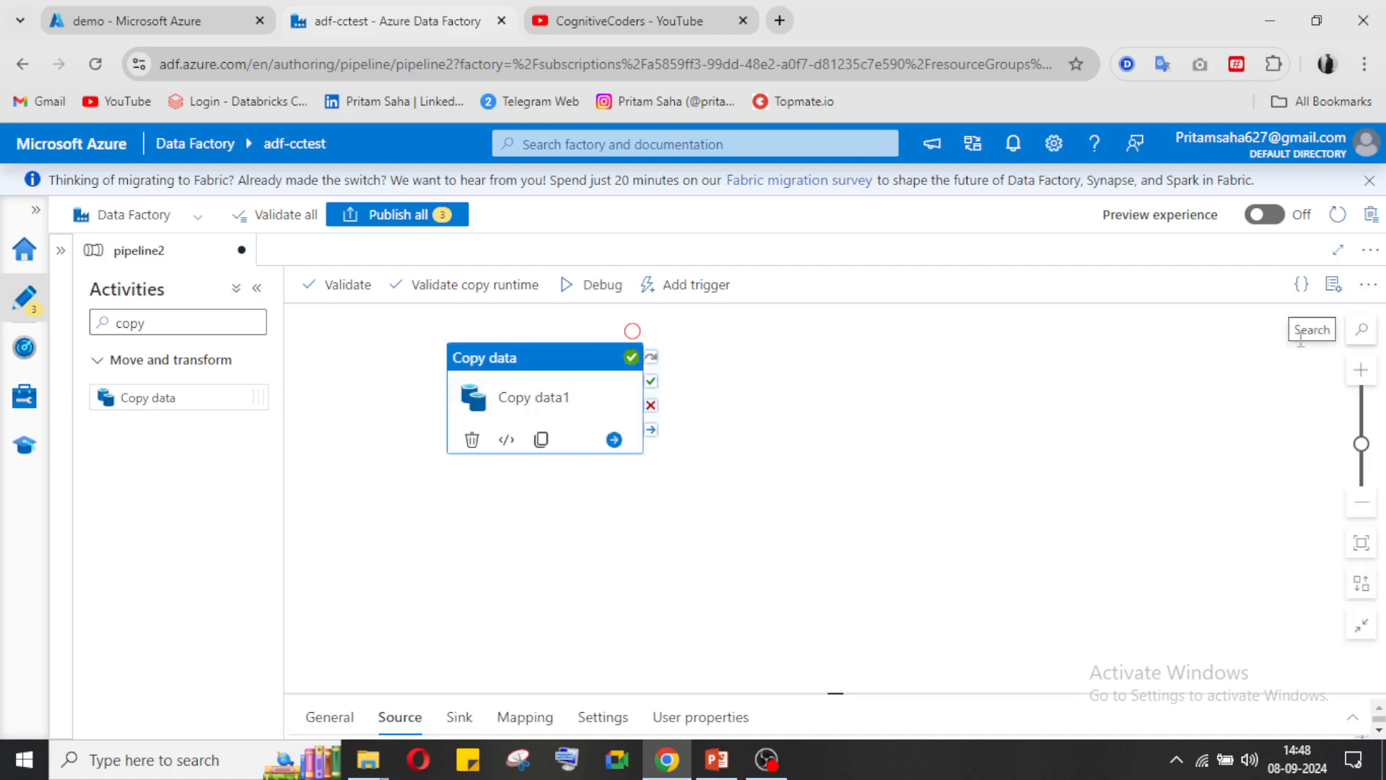
- Glance at the CognitiveCoders YouTube page, return to Azure Data Factory and recheck Copy data1's wildcard path and last-modified filter
click(613, 19)
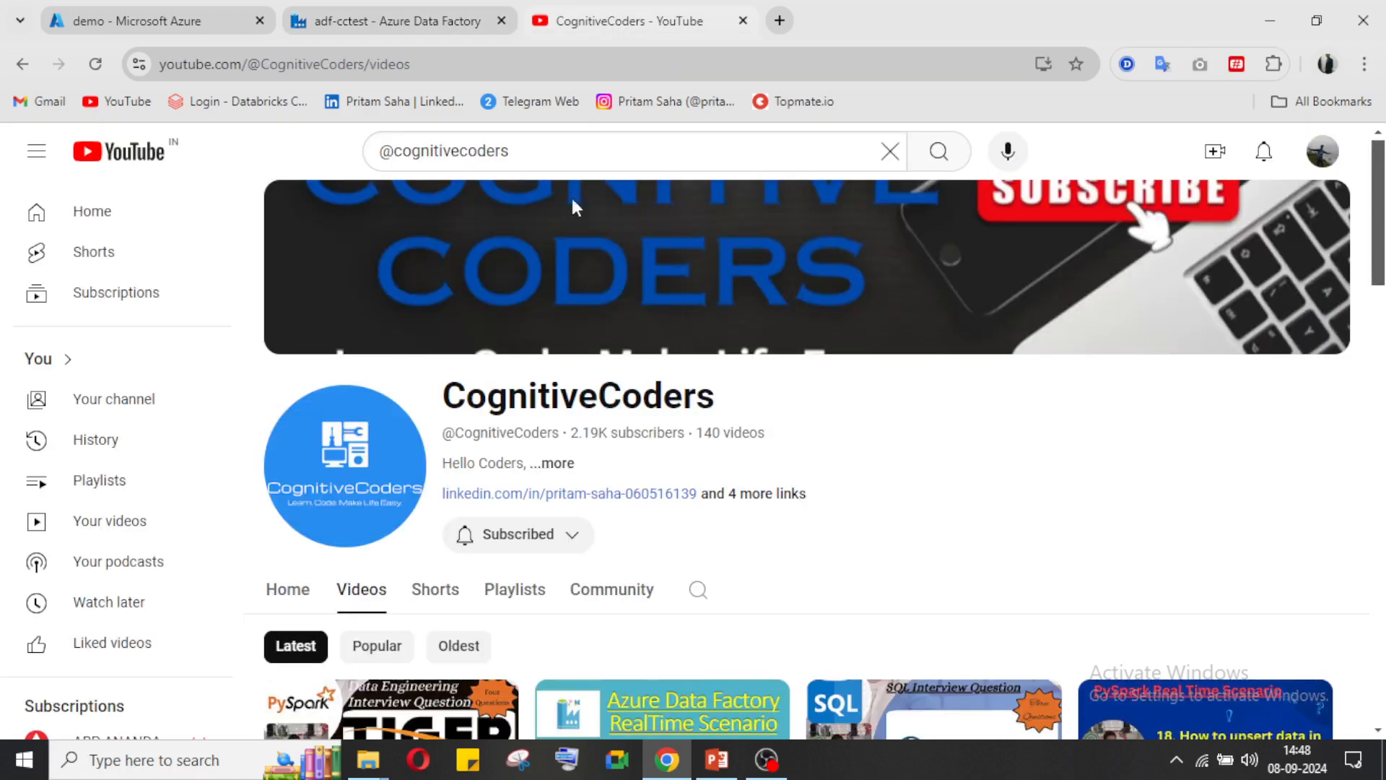
click(371, 20)
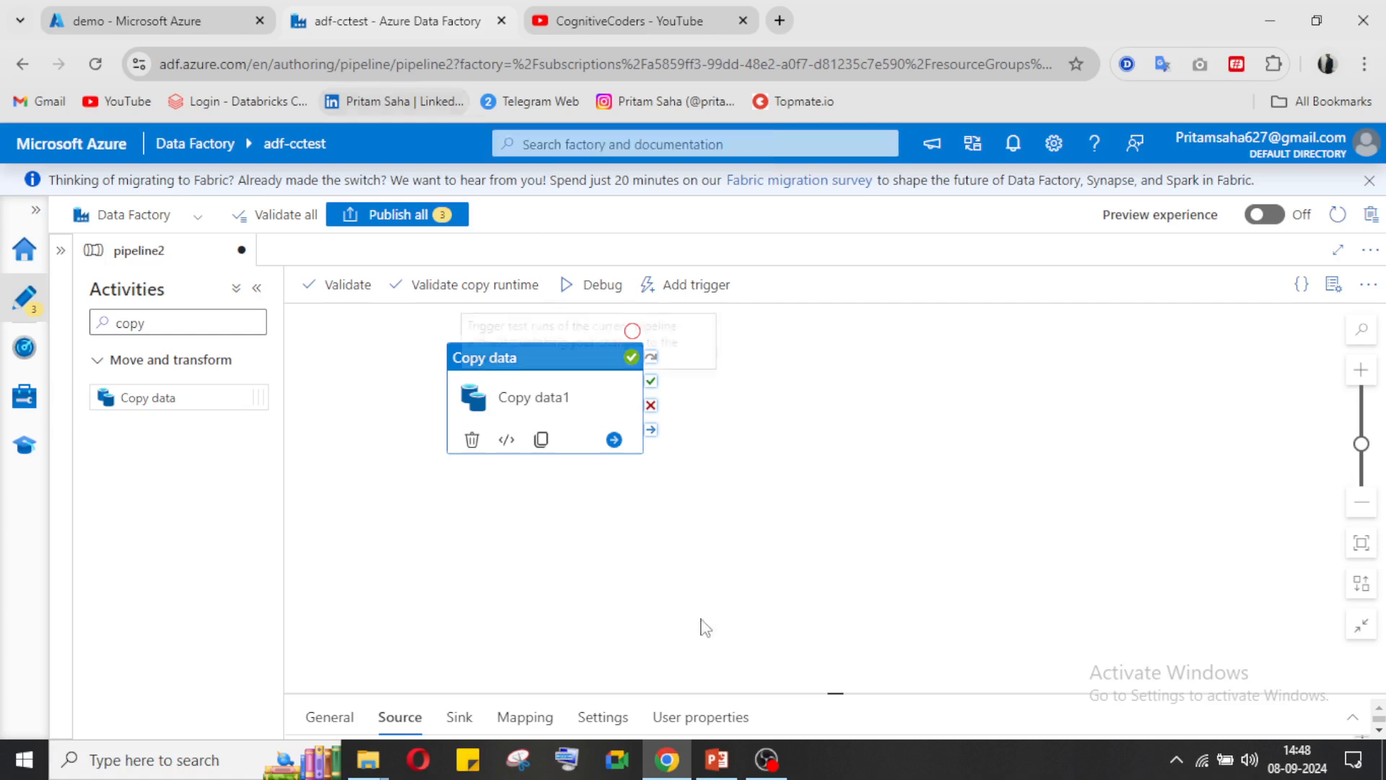
click(1354, 719)
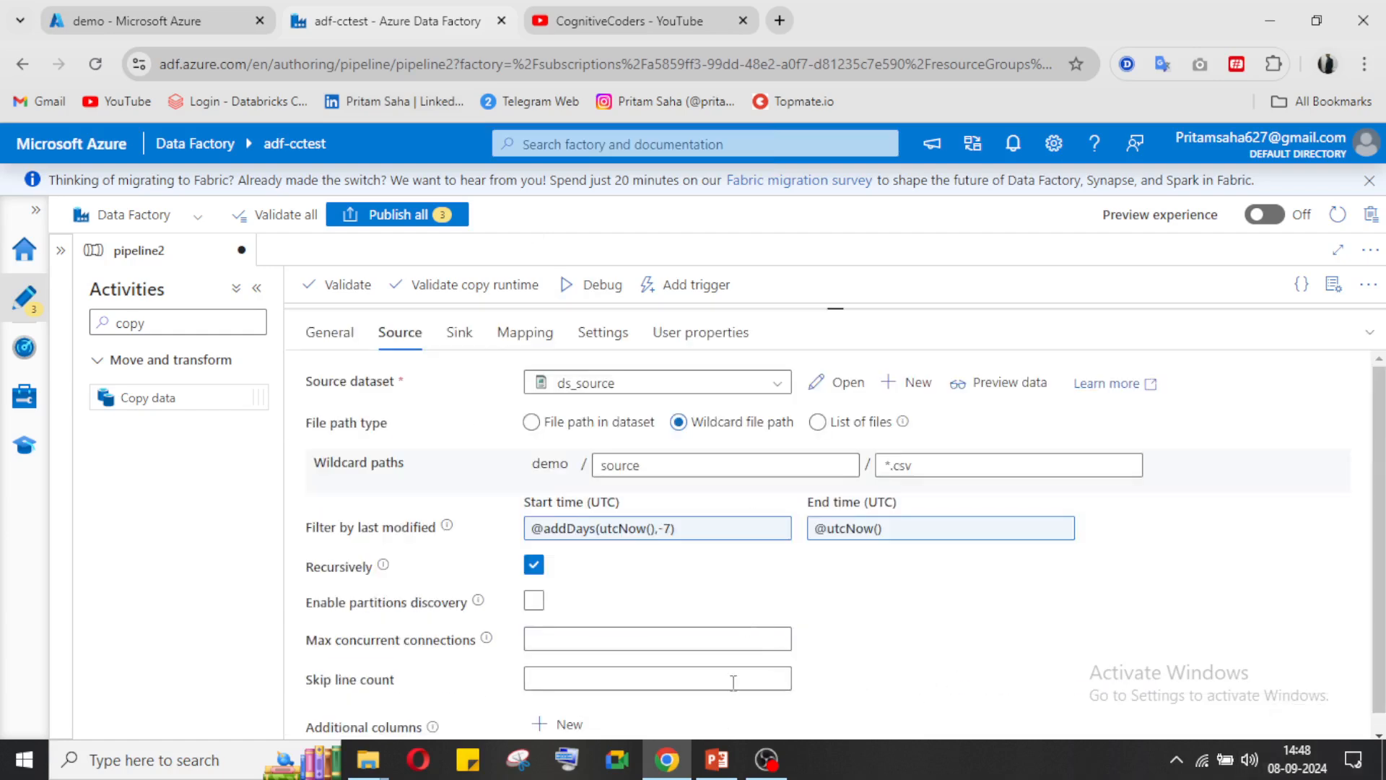
scroll(761, 619, down, 1)
scroll(762, 620, up, 1)
click(1370, 333)
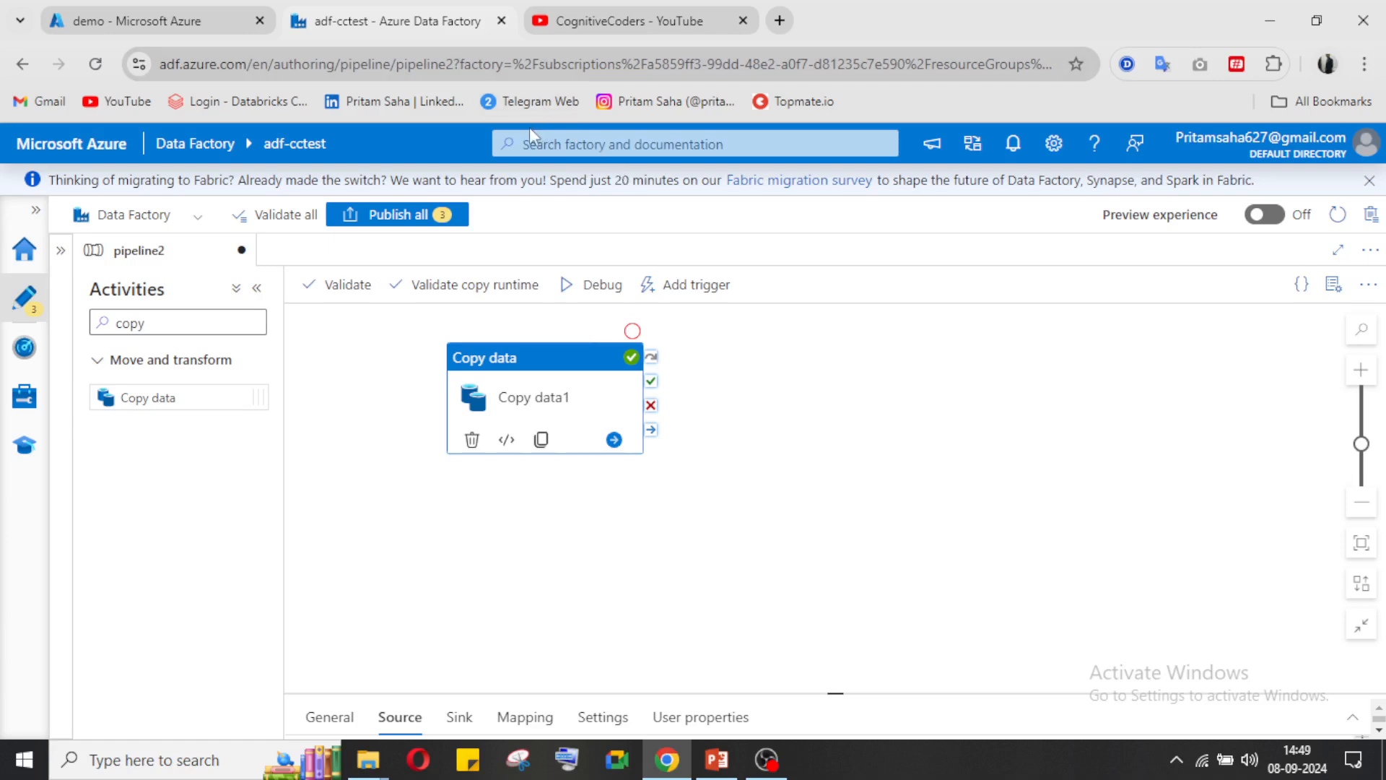
- Switch to the CognitiveCoders YouTube channel and look through its latest videos
click(600, 26)
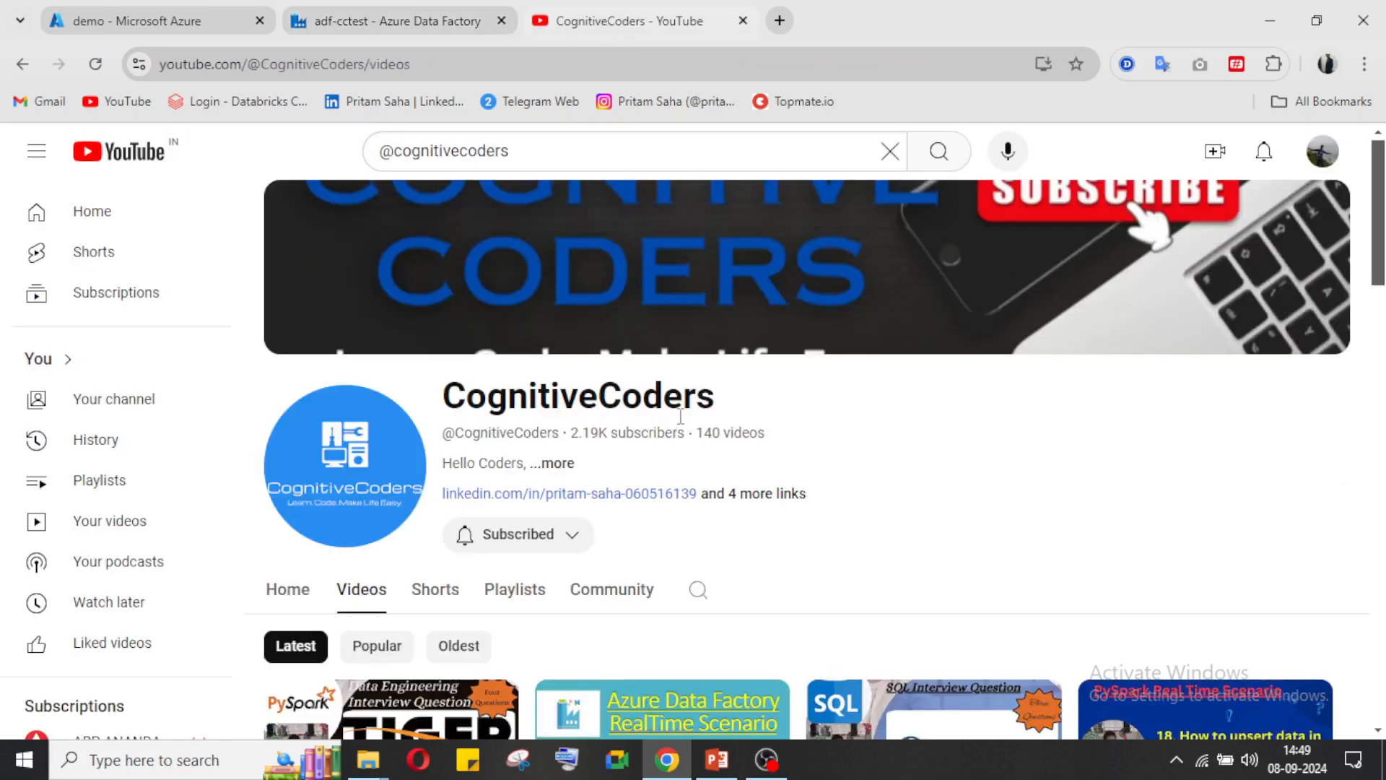
scroll(680, 416, down, 1)
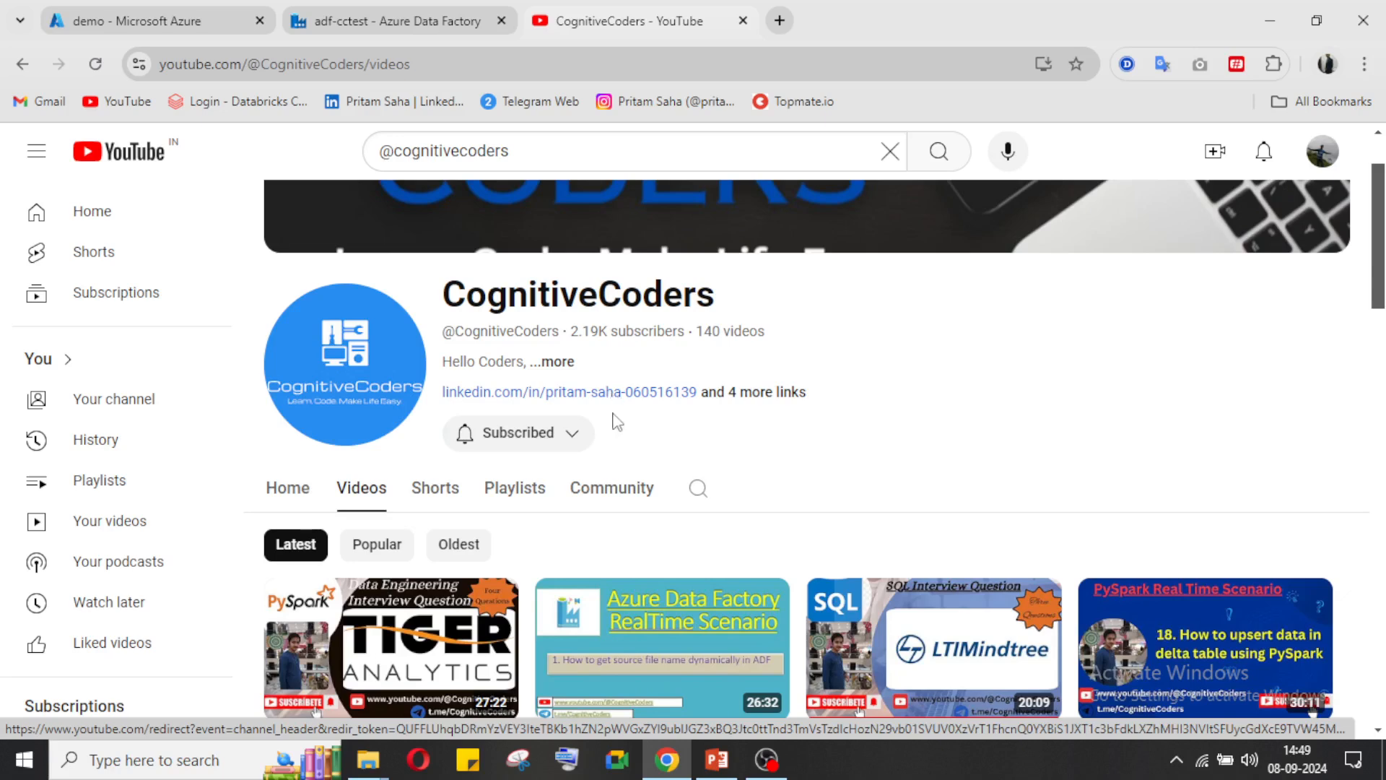
scroll(643, 442, down, 1)
scroll(642, 442, down, 1)
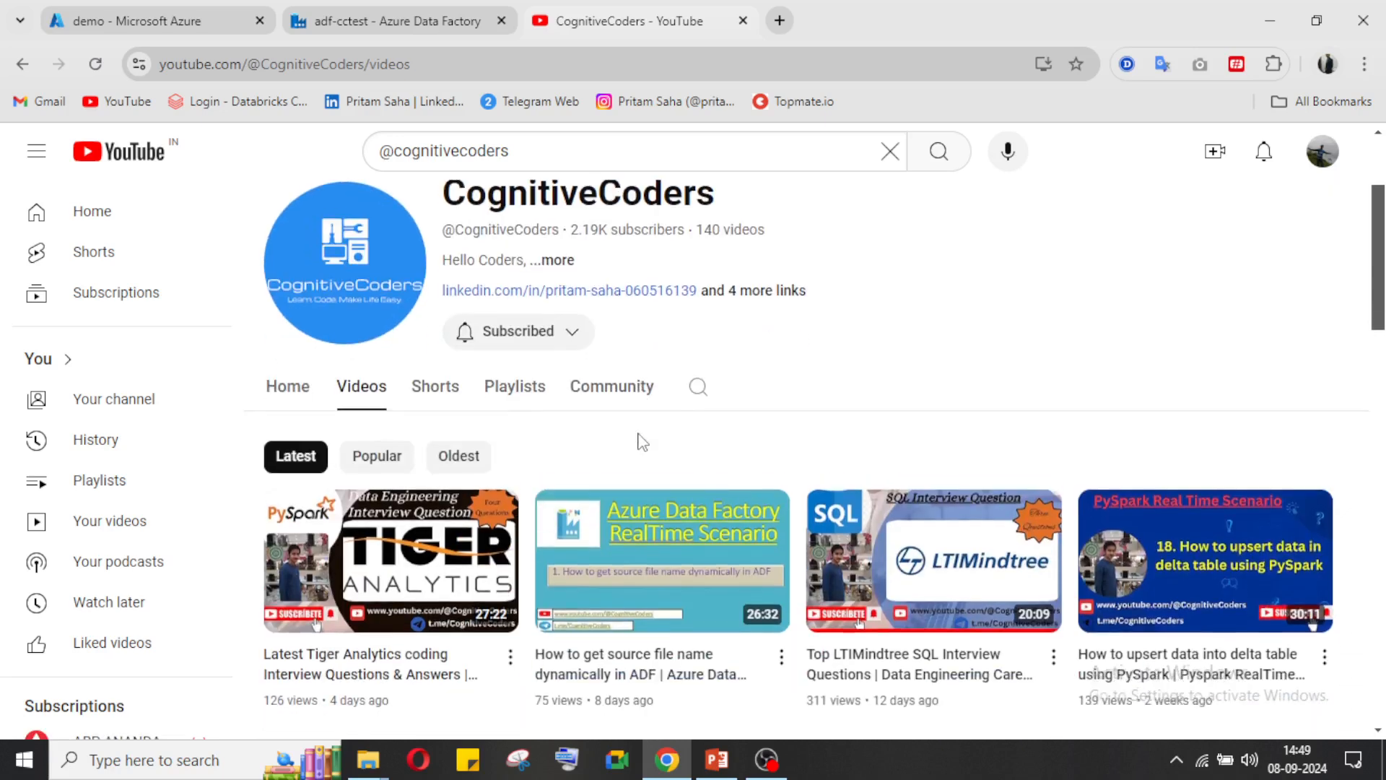
scroll(641, 437, up, 3)
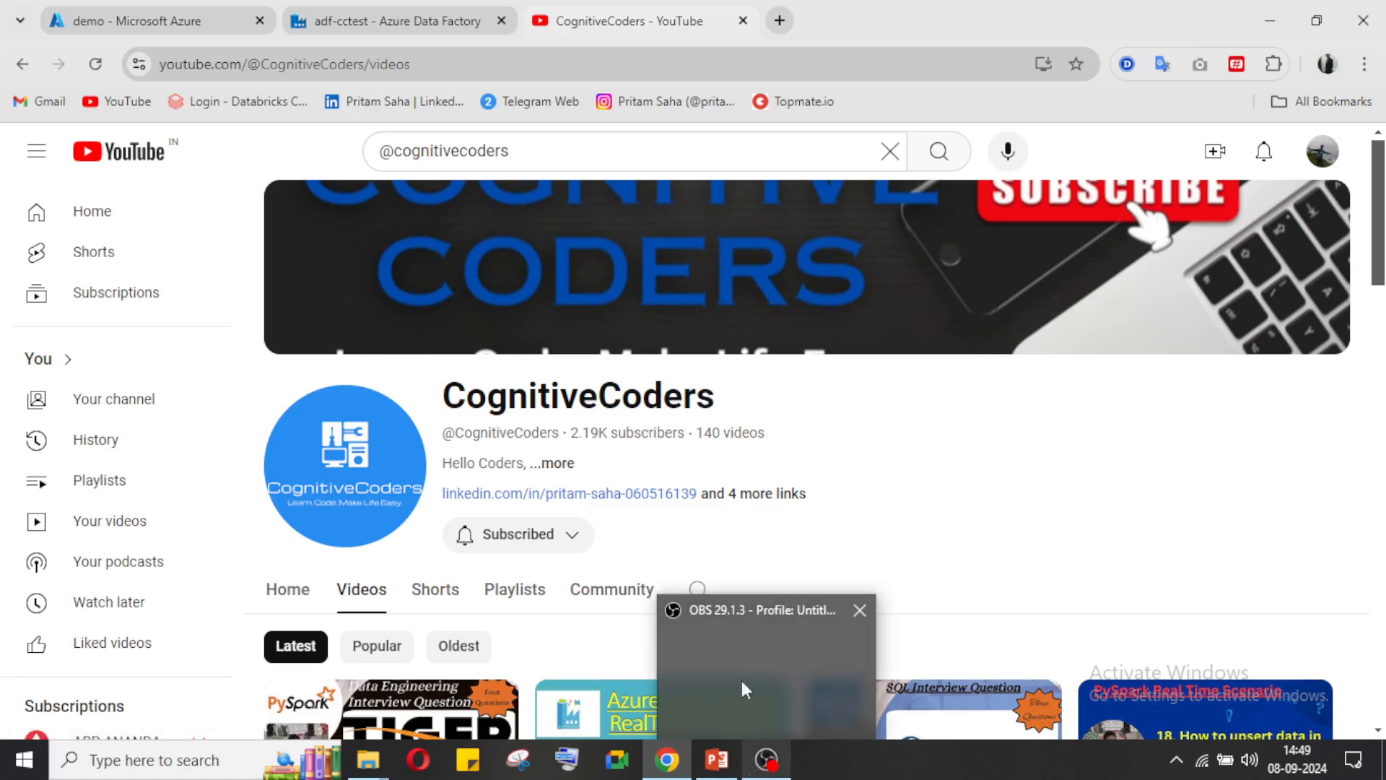
click(766, 771)
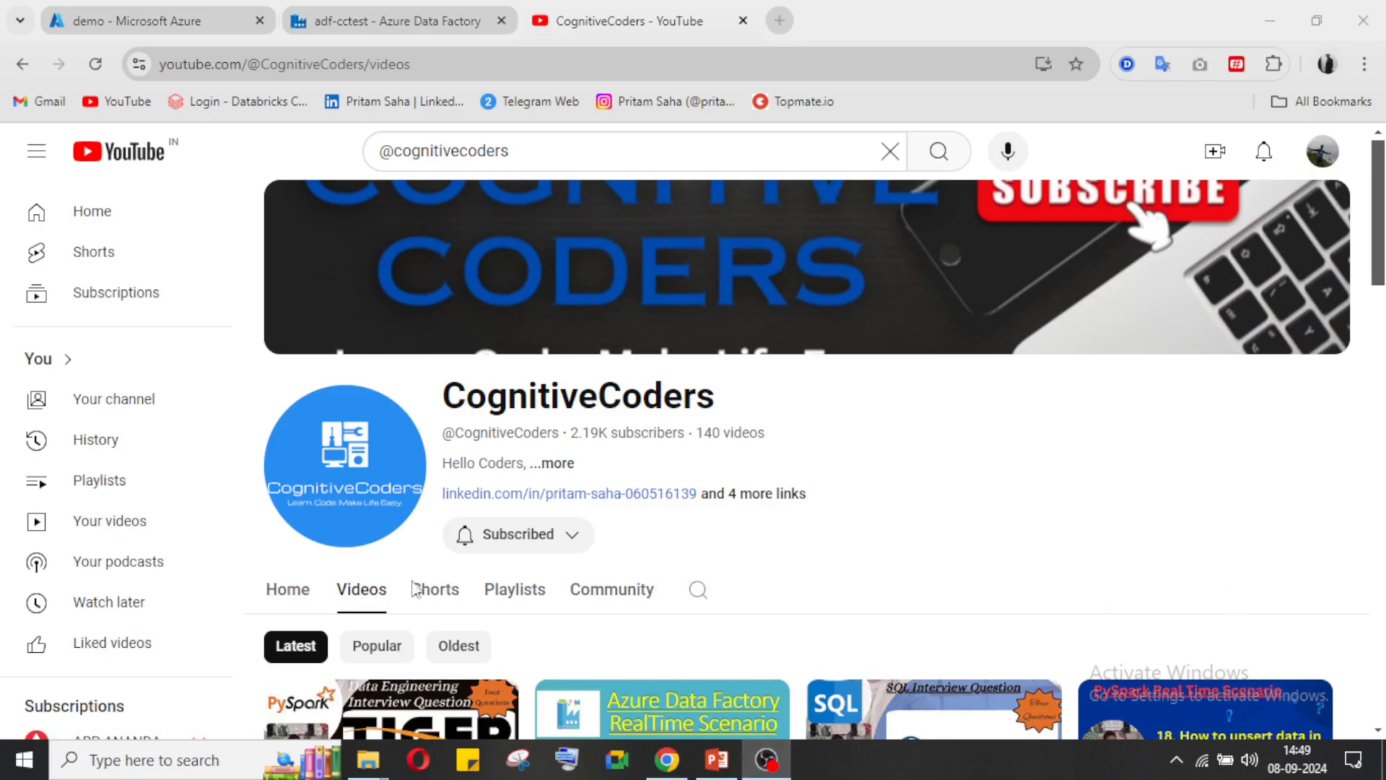